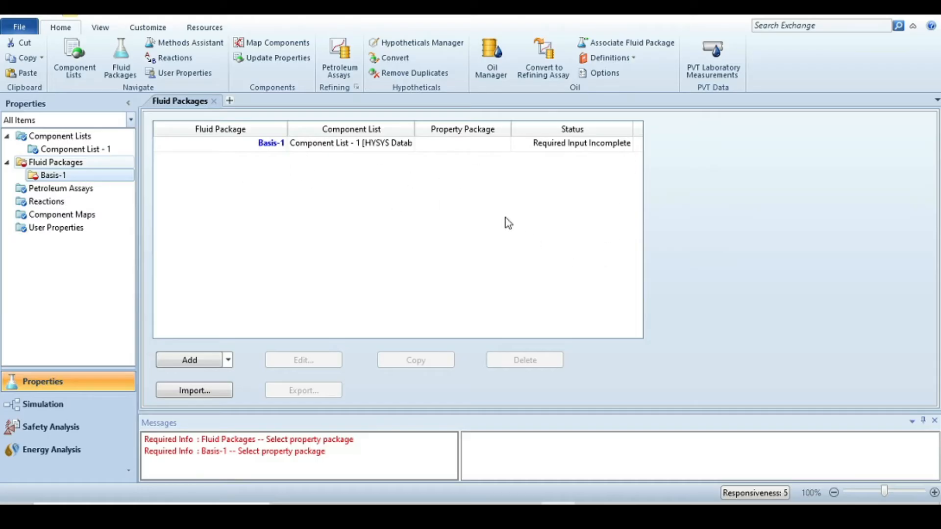
- Open fluid package Basis-1 and select Peng-Robinson as its property package
double_click(218, 146)
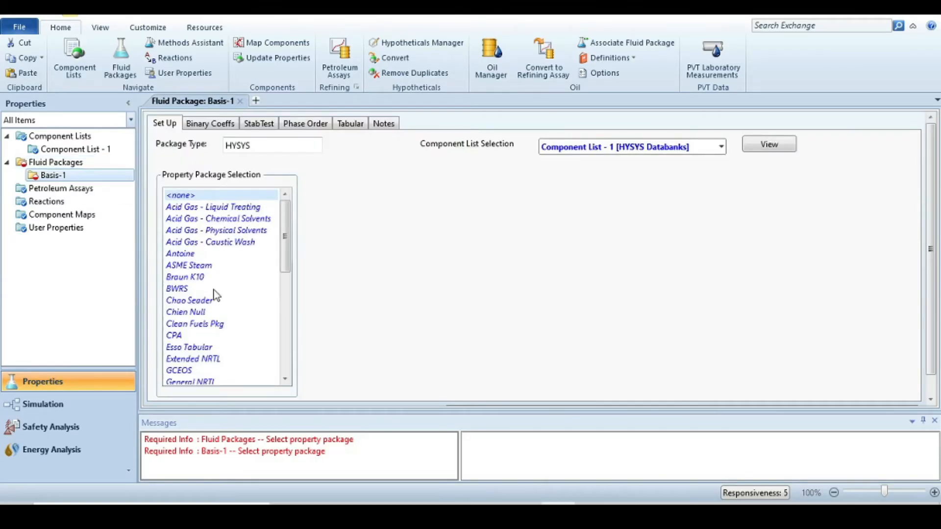
scroll(220, 291, down, 2)
scroll(237, 337, down, 2)
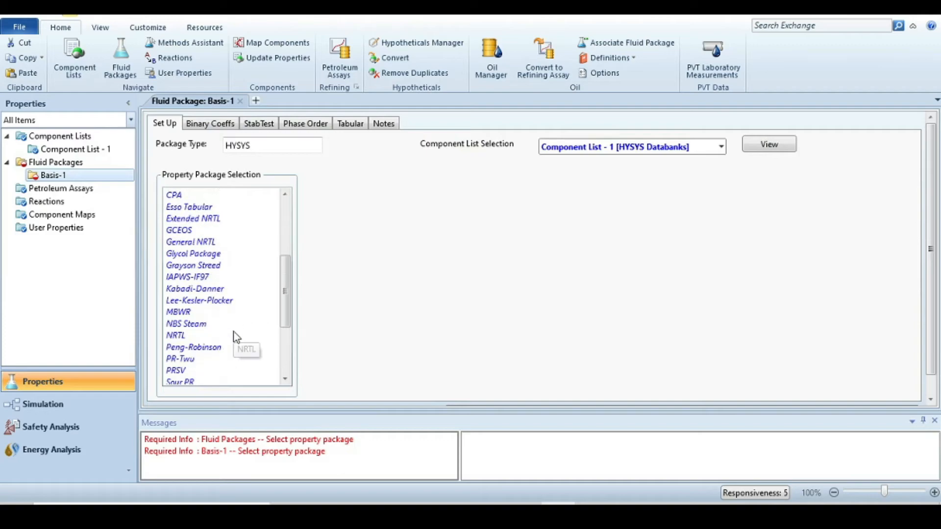
click(196, 347)
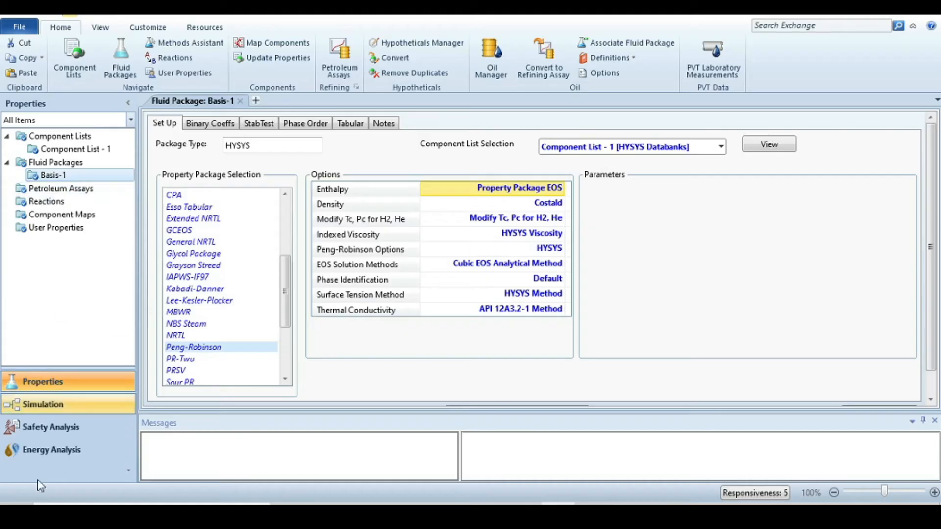
- Switch to the simulation environment and place three valves on the flowsheet
click(44, 404)
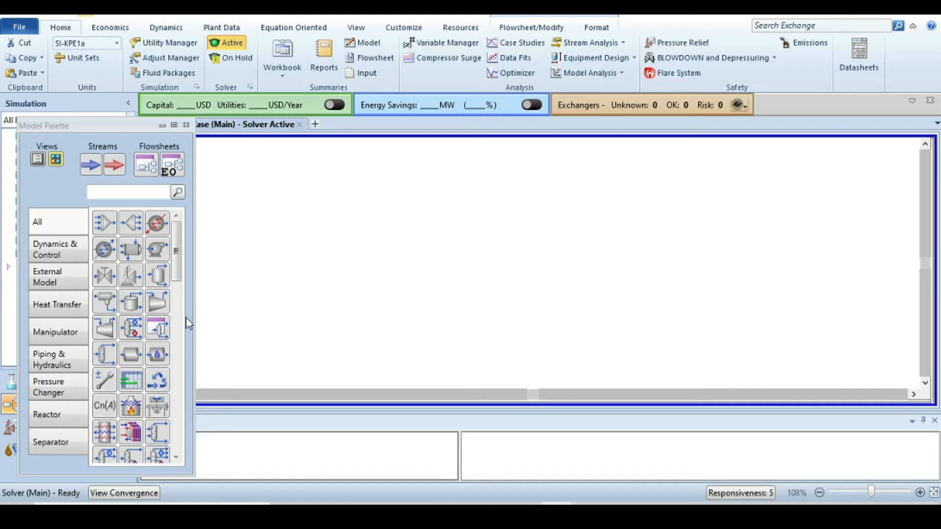
click(105, 275)
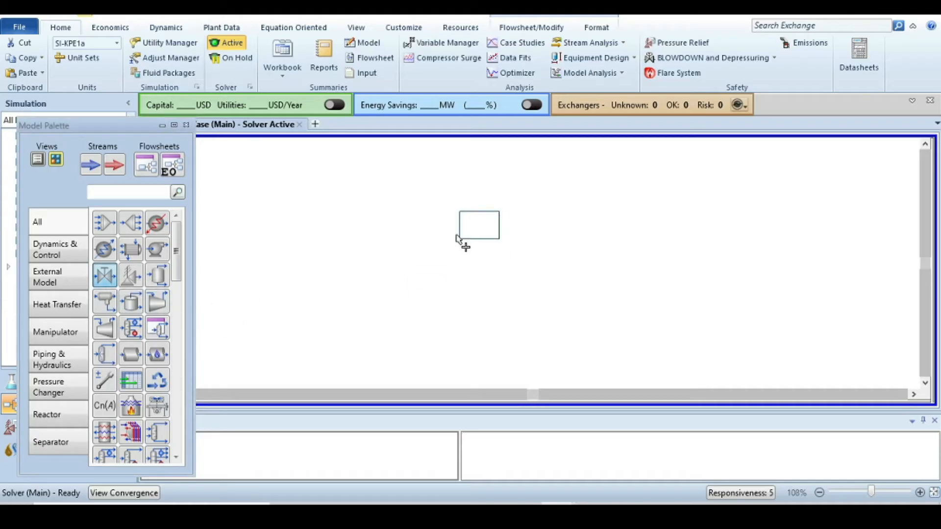
click(332, 217)
click(105, 275)
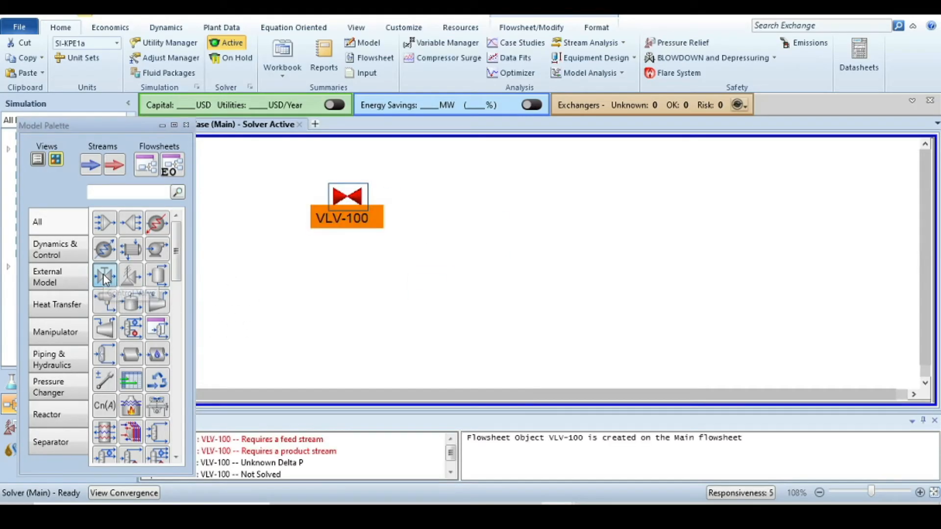
click(642, 205)
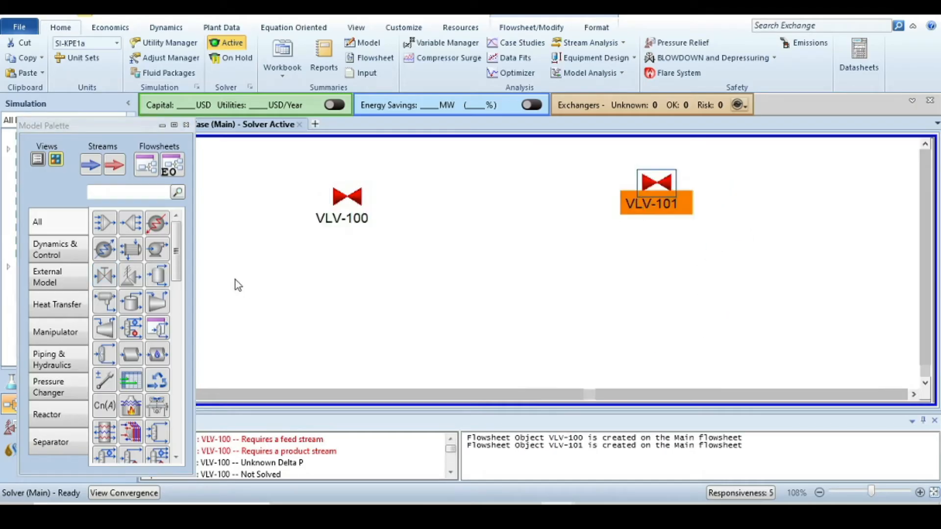
click(104, 280)
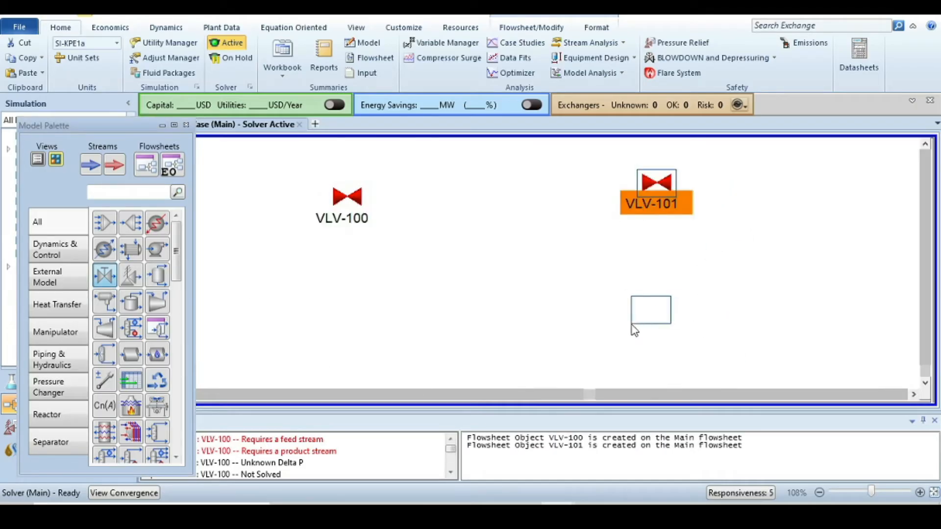
click(632, 324)
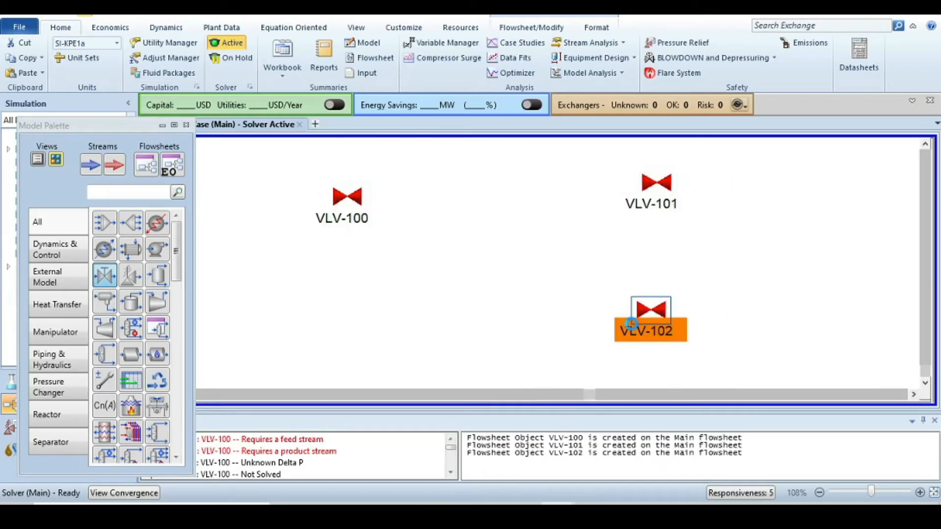
- Place a tank between the valves on the flowsheet and adjust its position slightly
click(136, 304)
click(479, 249)
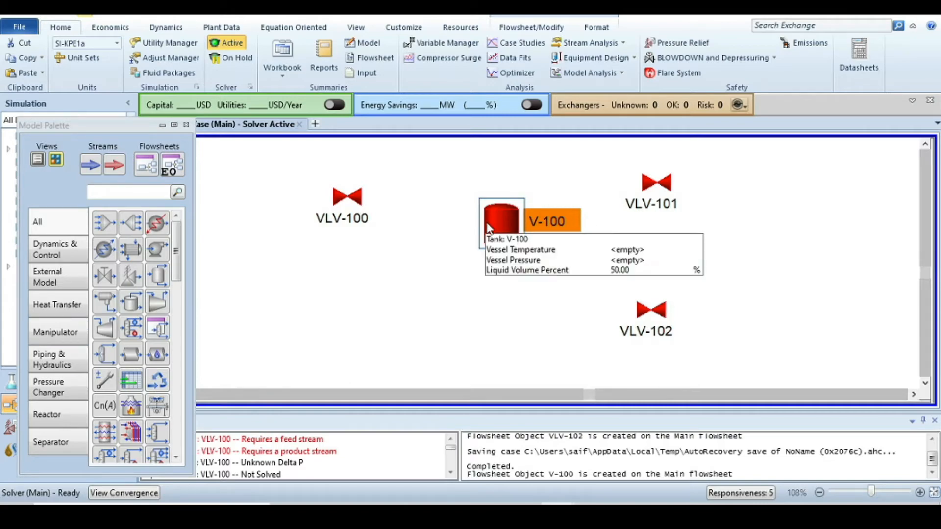
drag(495, 223, 480, 219)
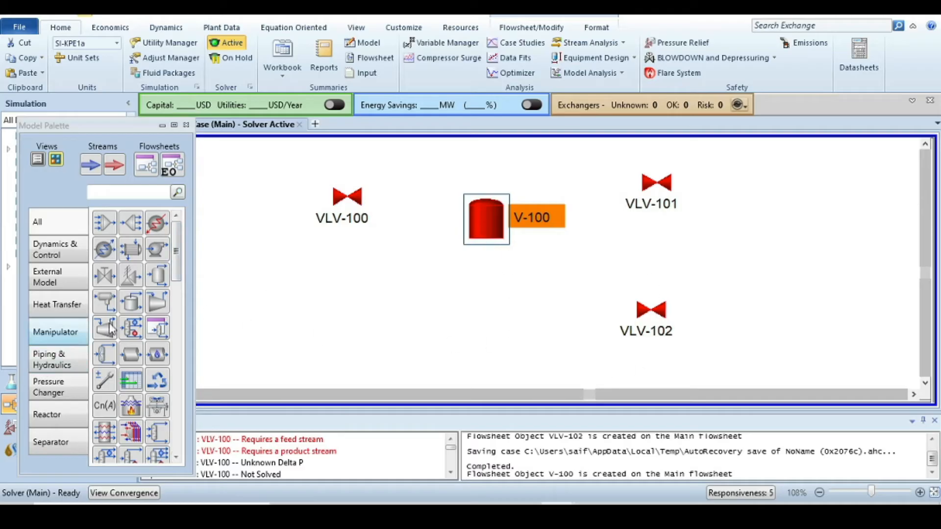
- Add two controllers to the flowsheet, one above the first valve and one below the tank
click(37, 252)
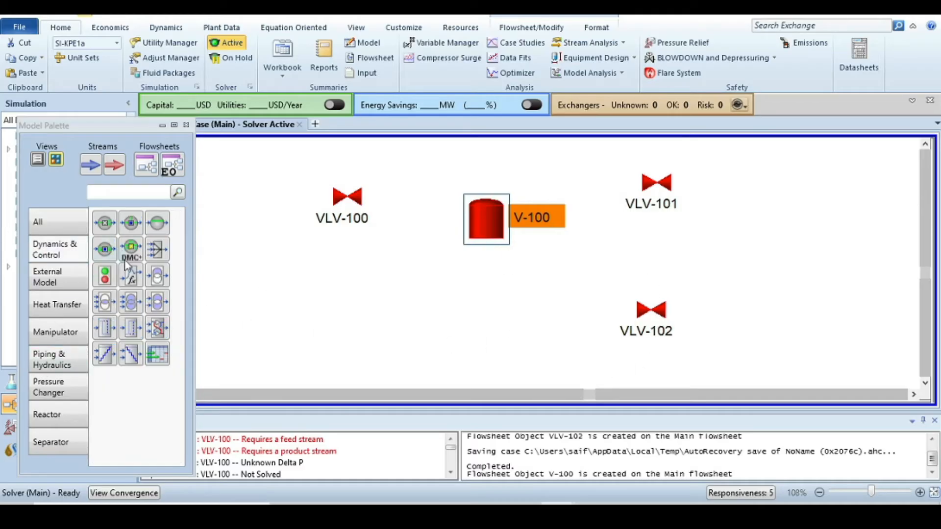
click(157, 224)
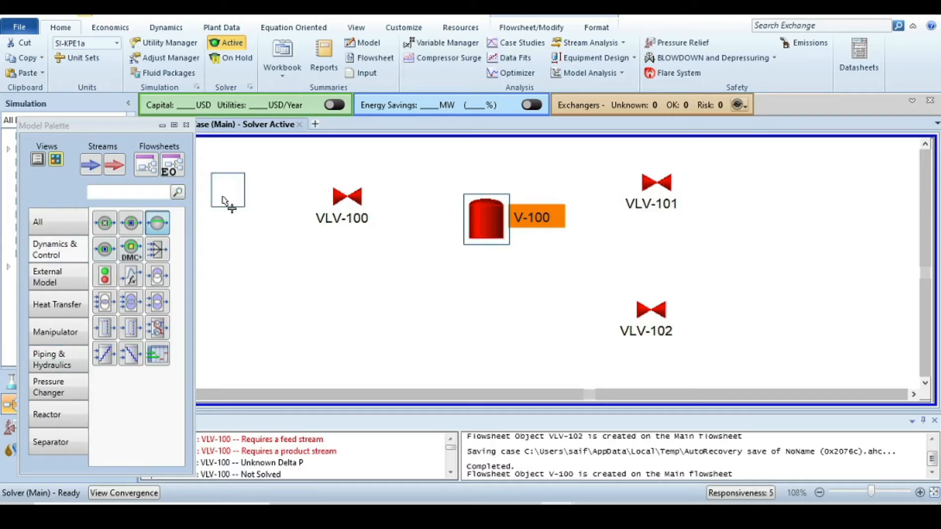
click(359, 177)
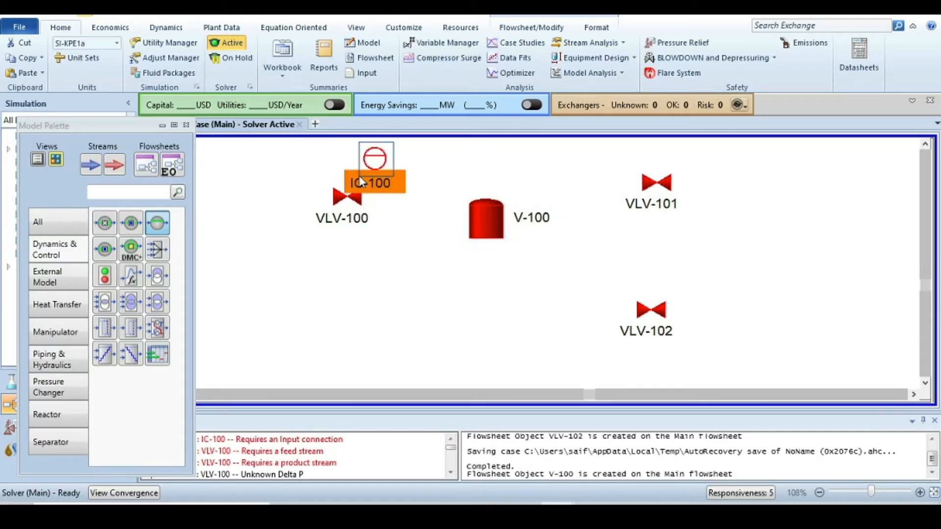
click(163, 228)
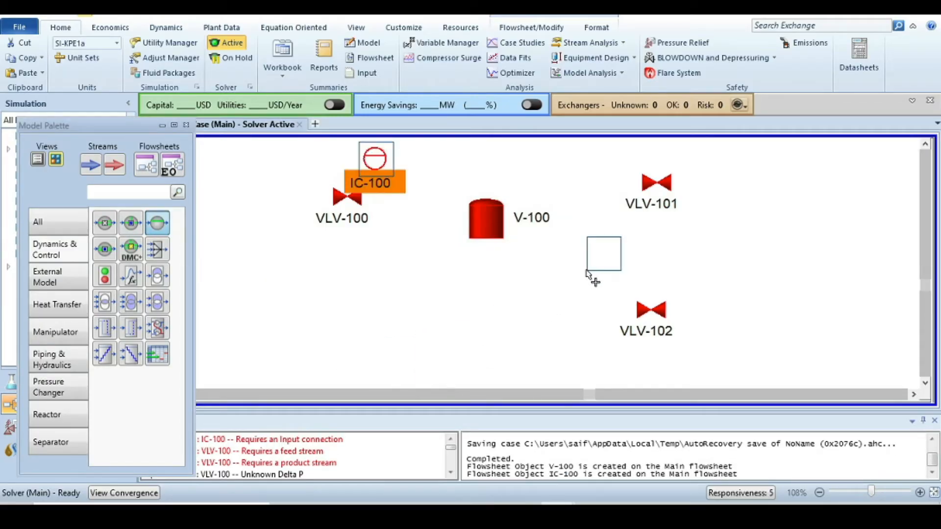
click(588, 270)
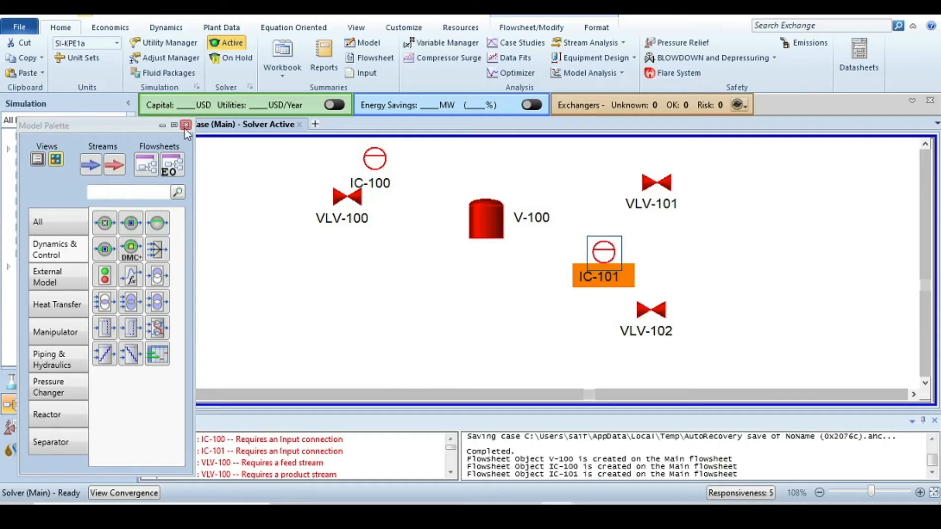
- Close the model palette and move the first valve slightly lower
click(187, 125)
click(342, 224)
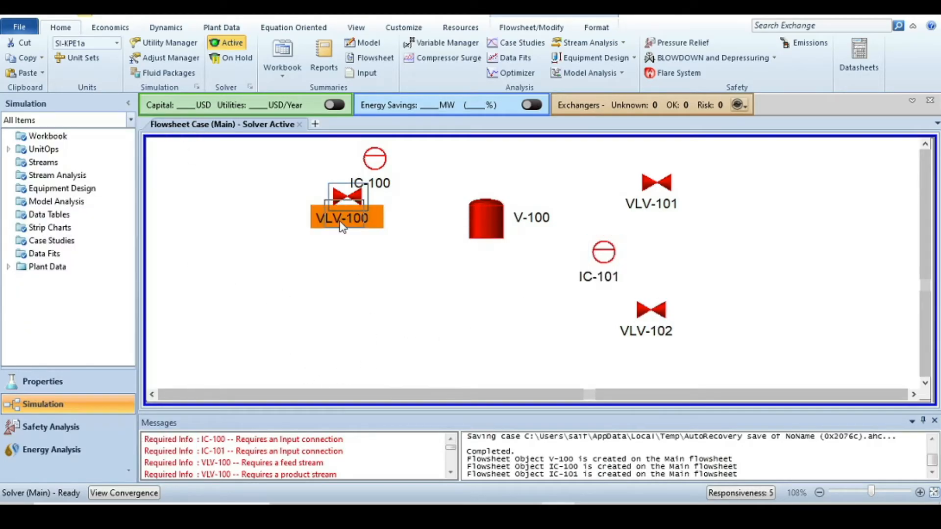
drag(339, 221, 340, 222)
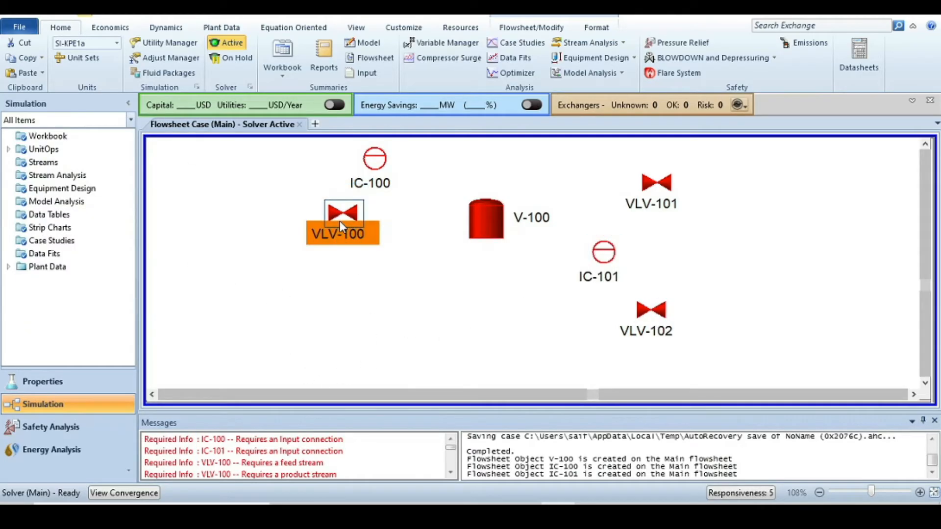
- Open the first valve's properties and rename it valve-1
double_click(340, 222)
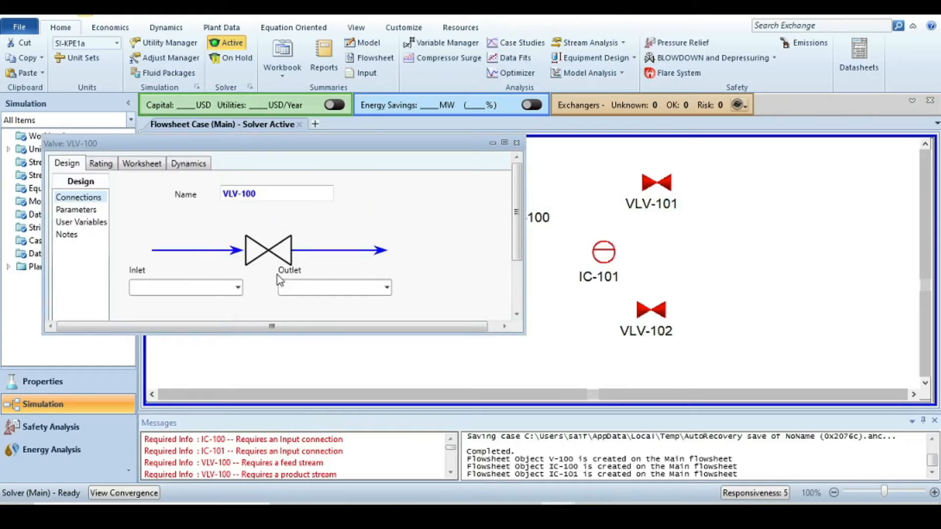
click(267, 193)
text(val)
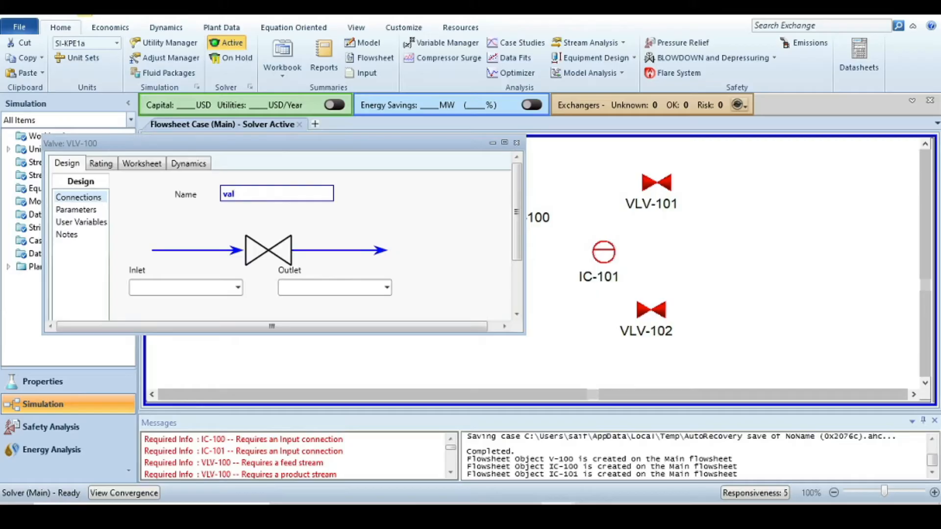
text(ve-1)
key(Return)
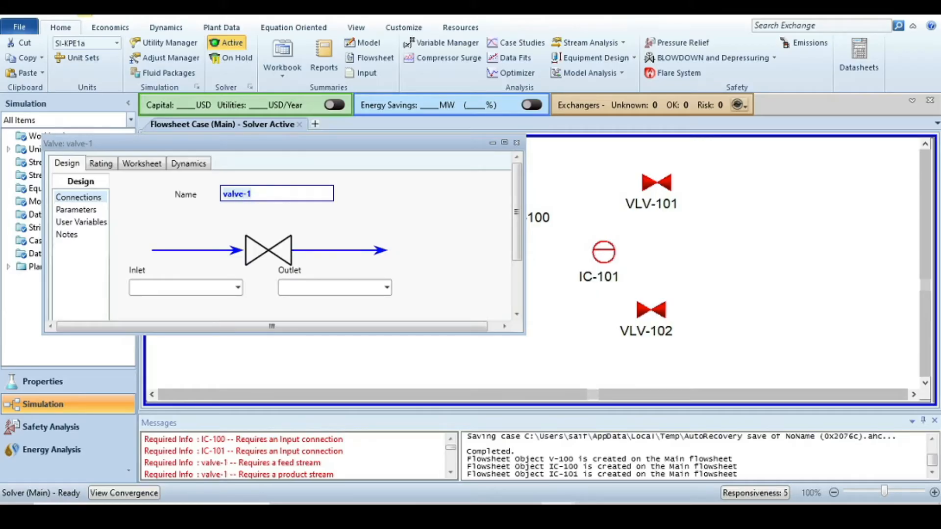
- Connect valve-1 with inlet stream Feed and outlet stream 1
click(178, 287)
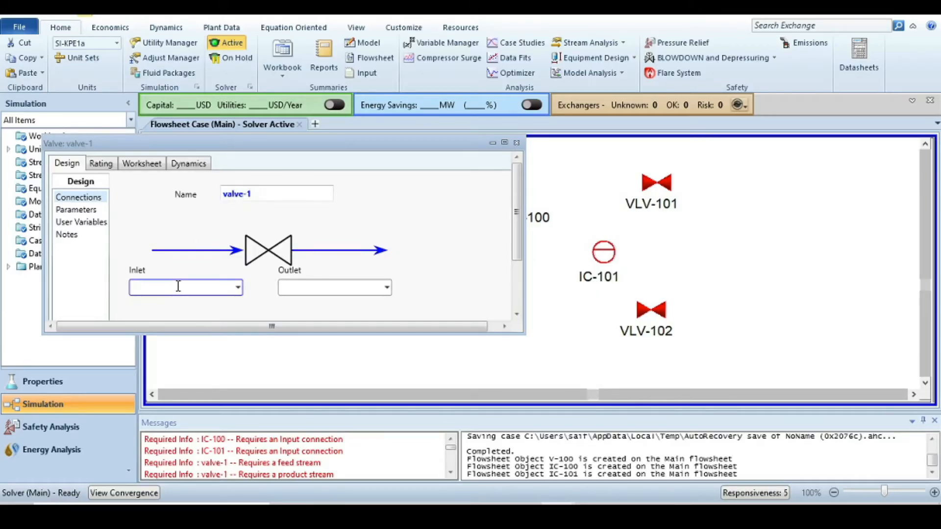
key(Return)
click(313, 288)
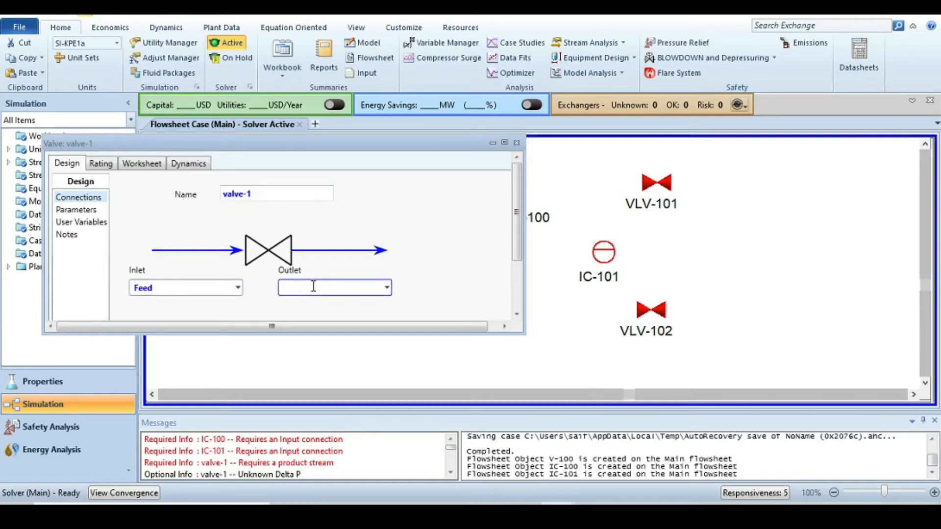
text(1)
key(Return)
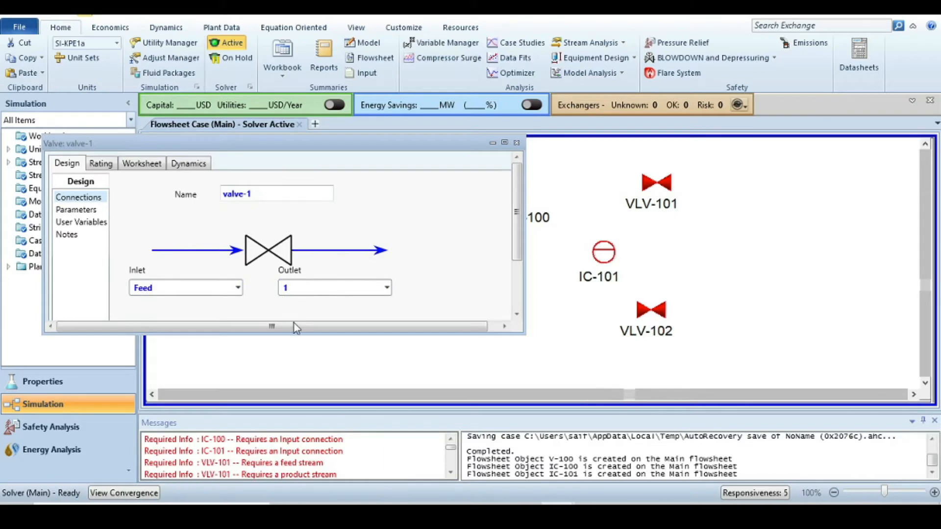
- Set valve-1's pressure drop to 1 bar and close its window
click(71, 210)
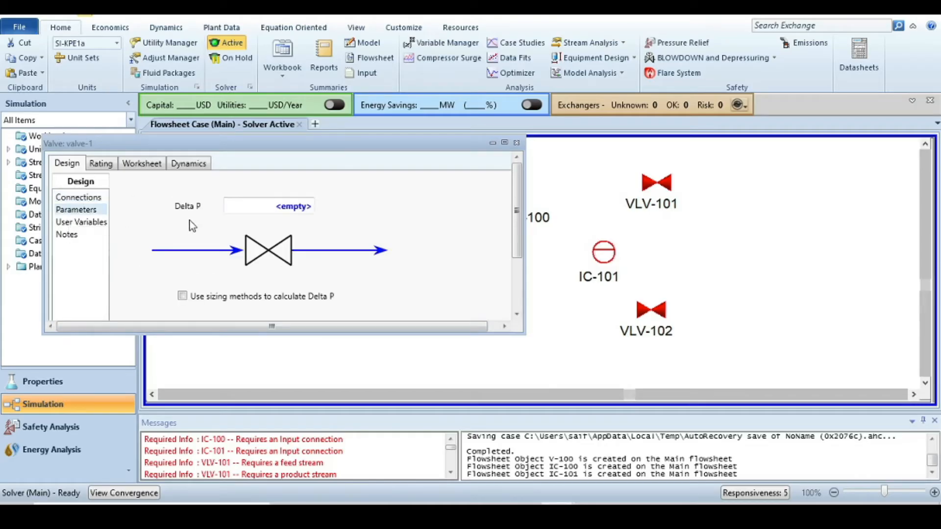
click(308, 212)
text(1)
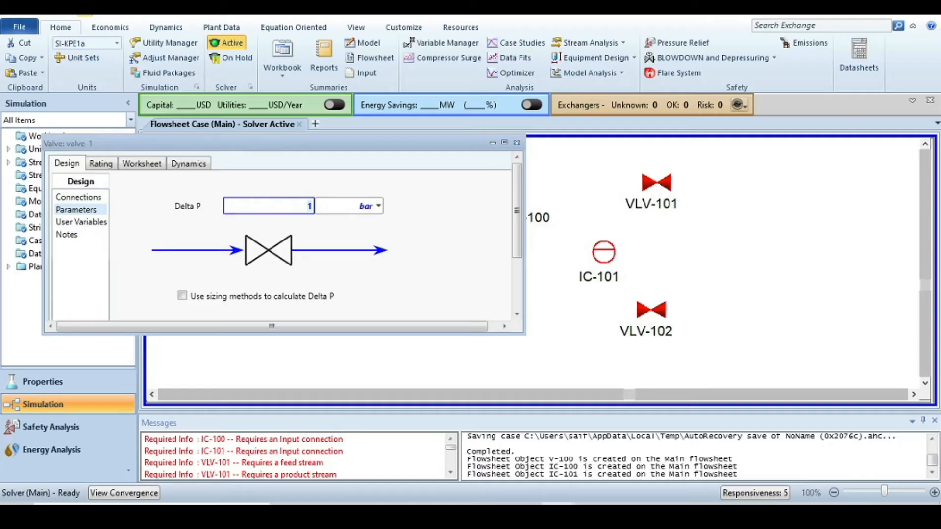
key(Return)
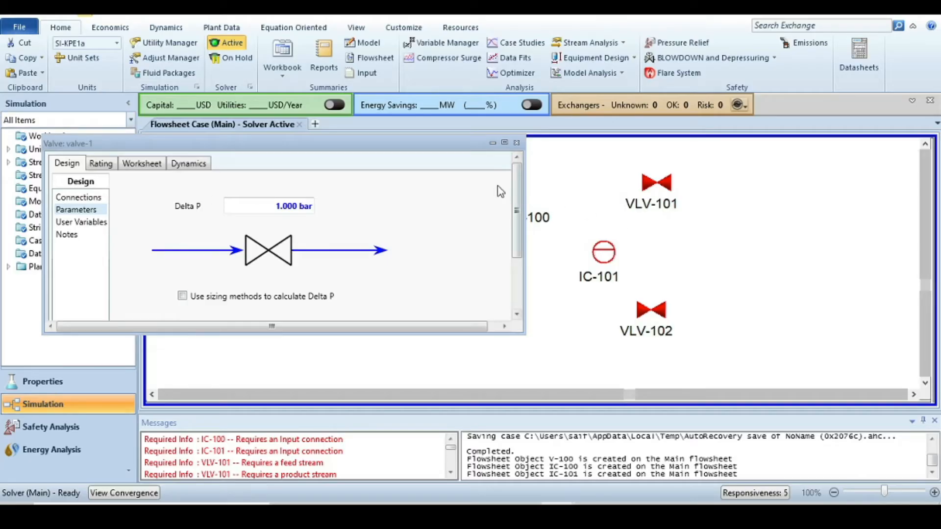
click(516, 143)
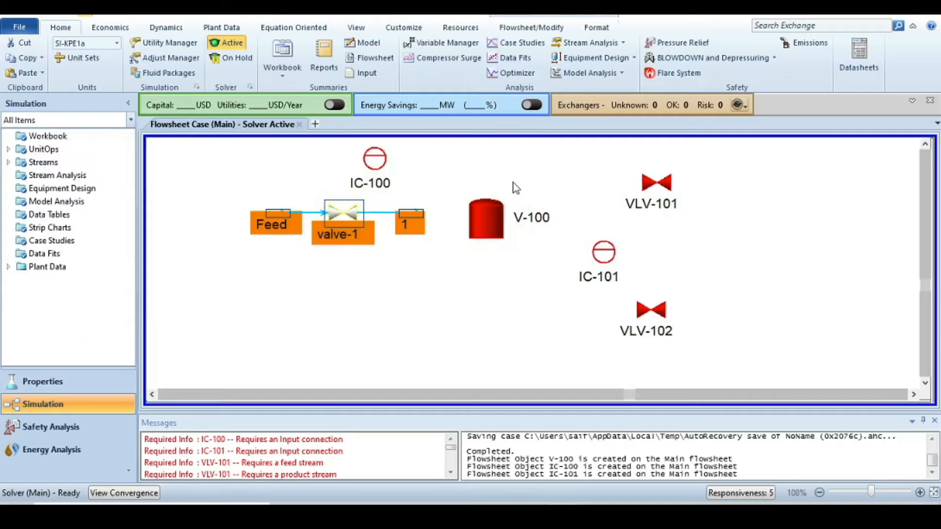
- Open valve VLV-101 and connect inlet stream 2 and outlet stream Air
double_click(655, 185)
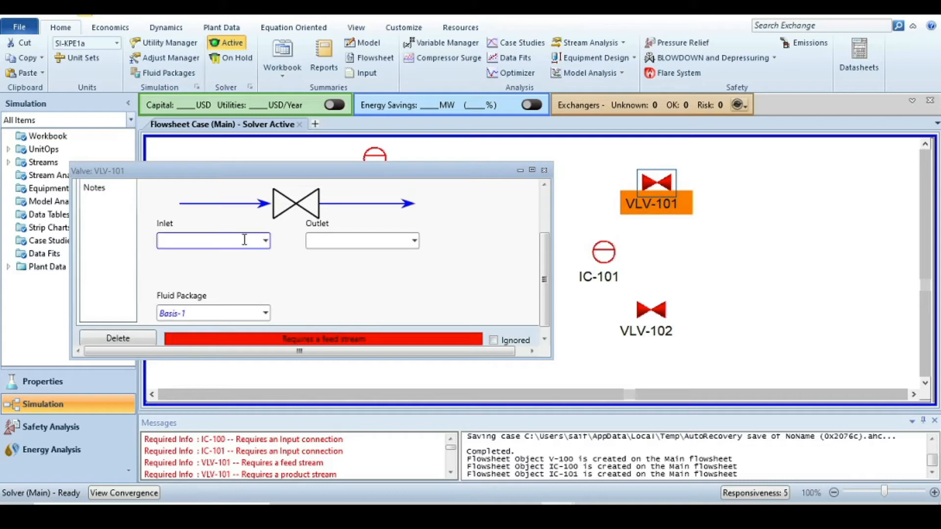
text(2)
key(Return)
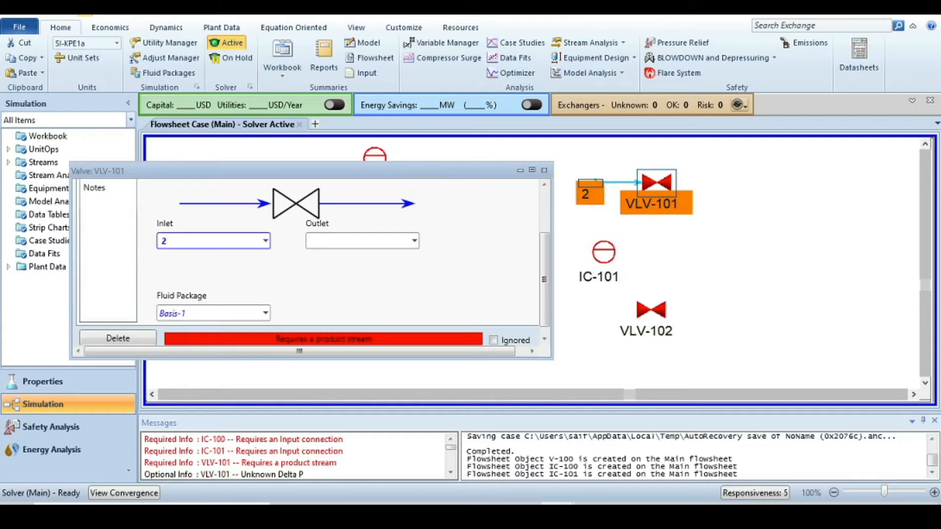
click(350, 244)
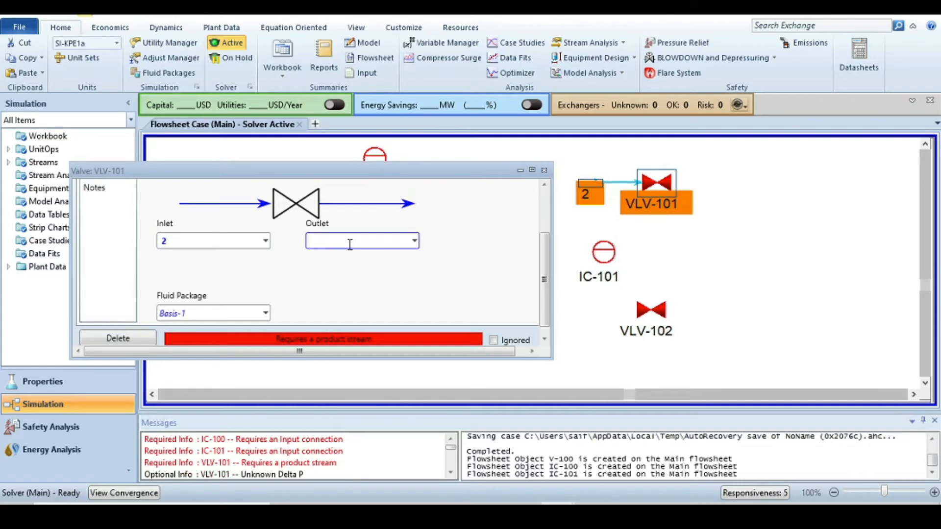
text(Air)
key(Return)
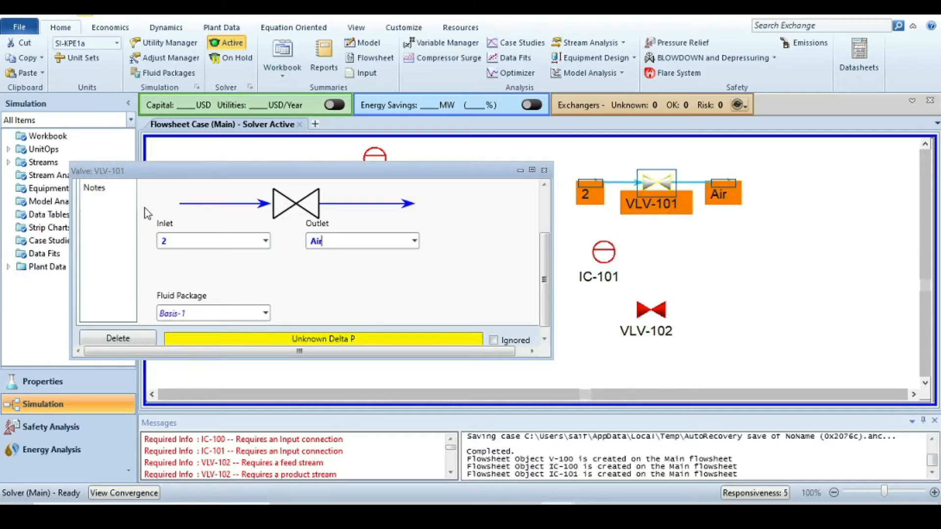
- Set VLV-101's pressure drop to 1 bar and close its window
scroll(427, 295, up, 3)
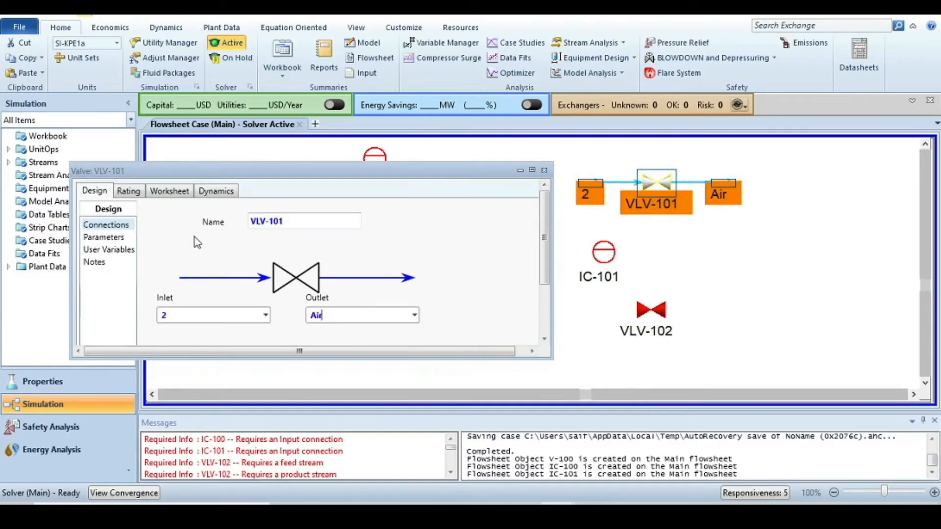
click(117, 238)
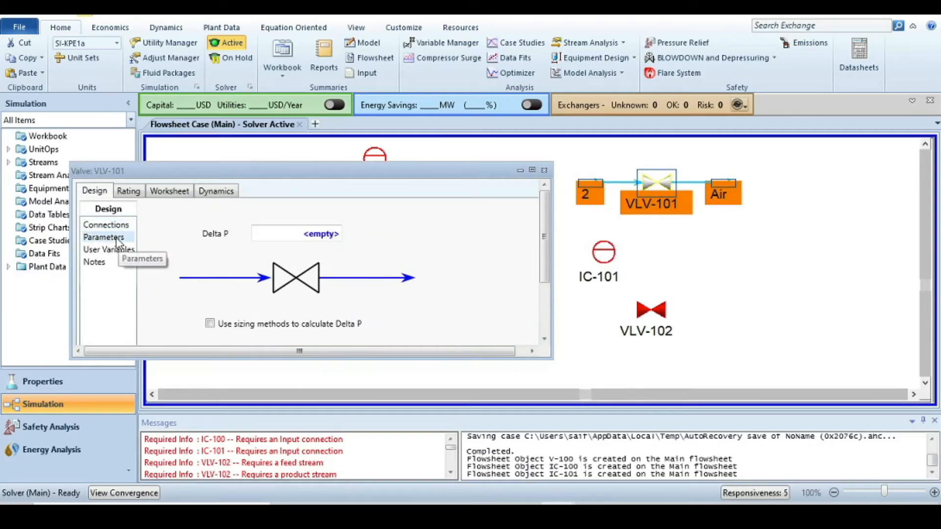
click(321, 233)
text(1)
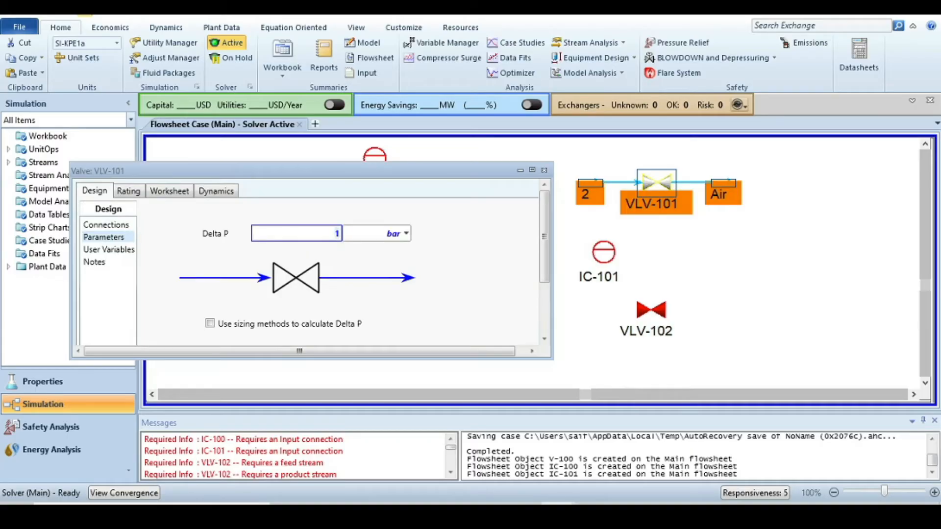
key(Return)
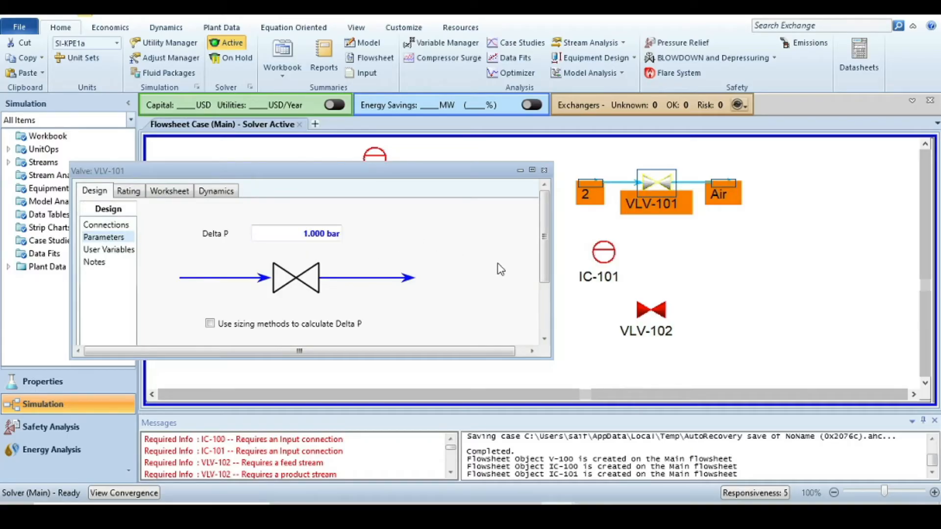
click(544, 172)
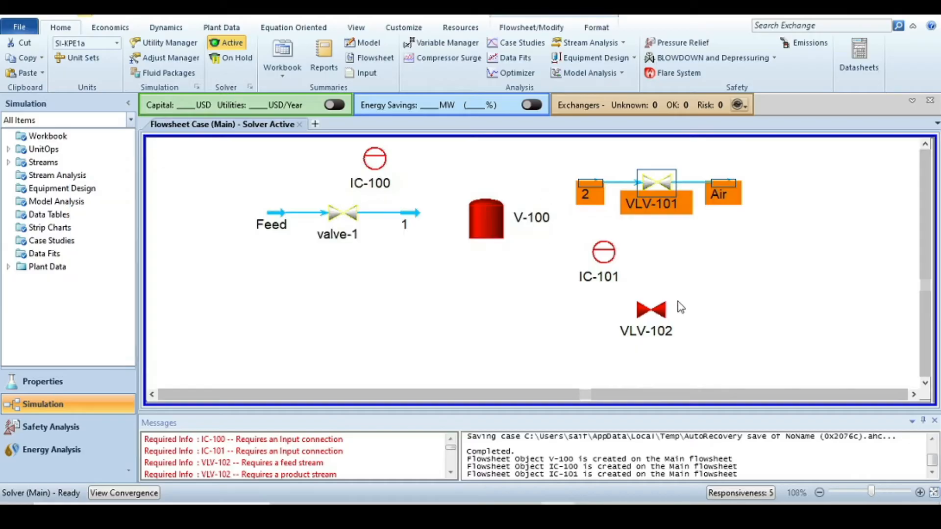
- Open valve VLV-102 and connect inlet stream 3 and outlet stream water
click(654, 312)
double_click(655, 311)
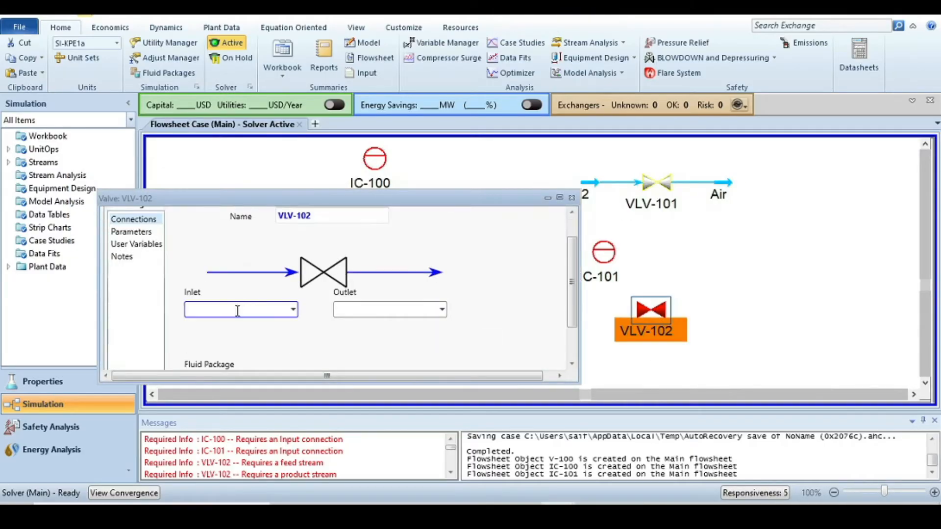
text(3)
key(Return)
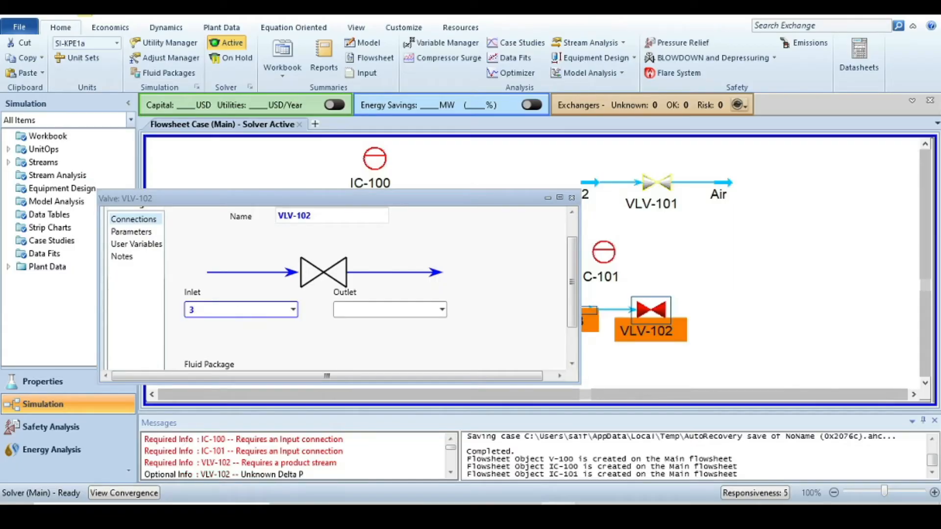
click(370, 316)
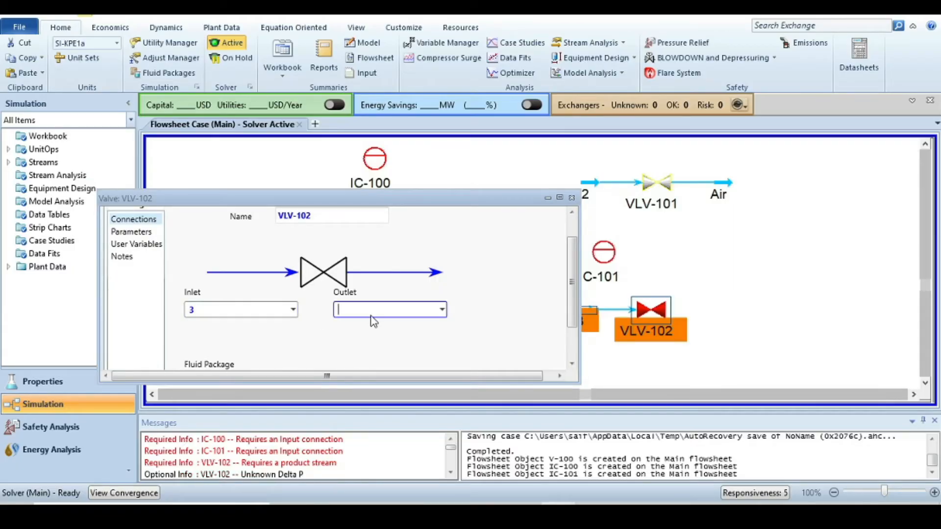
text(water)
key(Return)
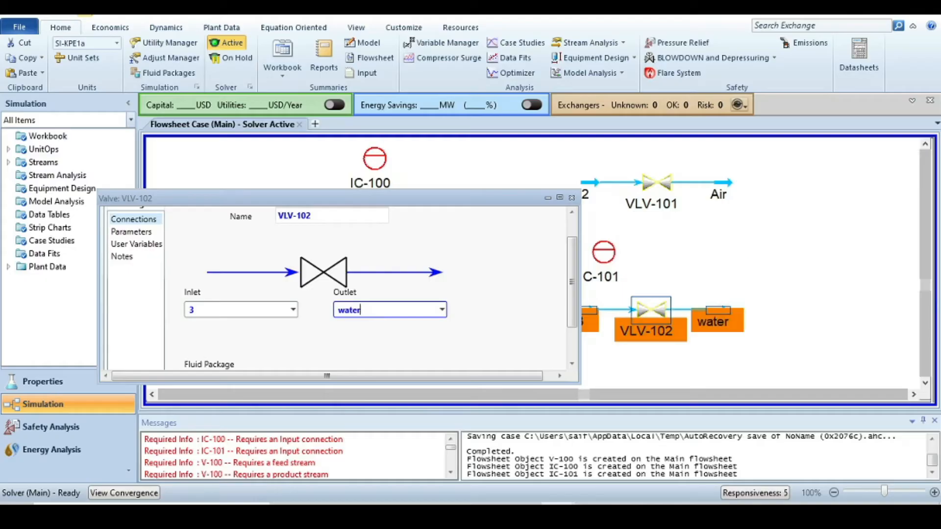
- Set VLV-102's pressure drop to 1 bar and close its window
scroll(173, 301, up, 1)
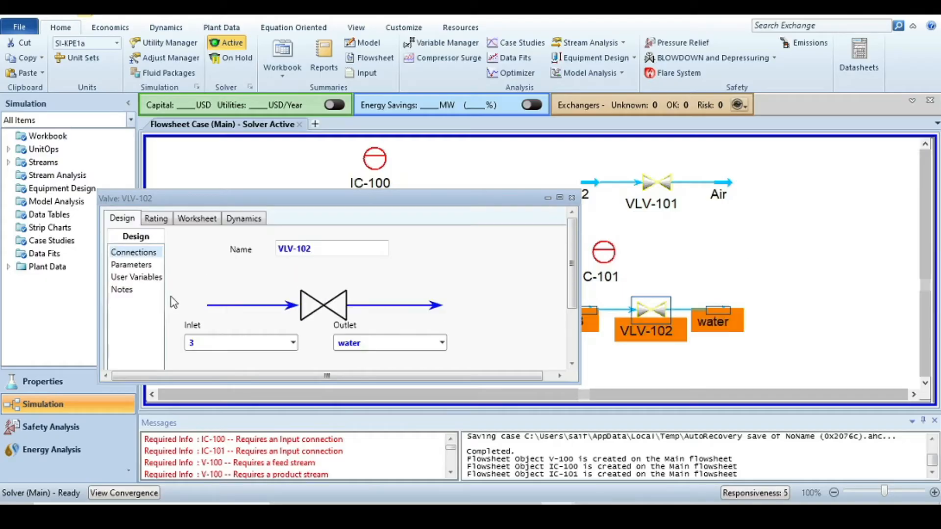
click(132, 265)
click(333, 260)
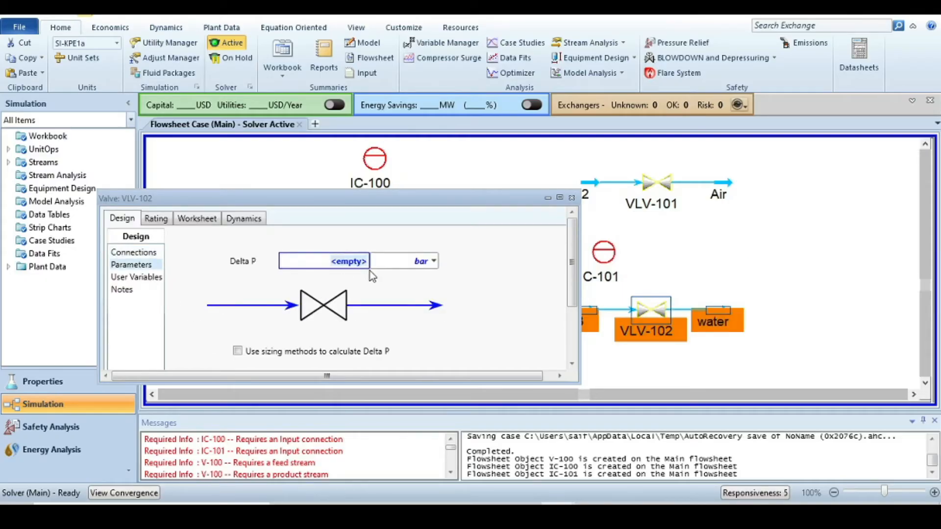
text(1)
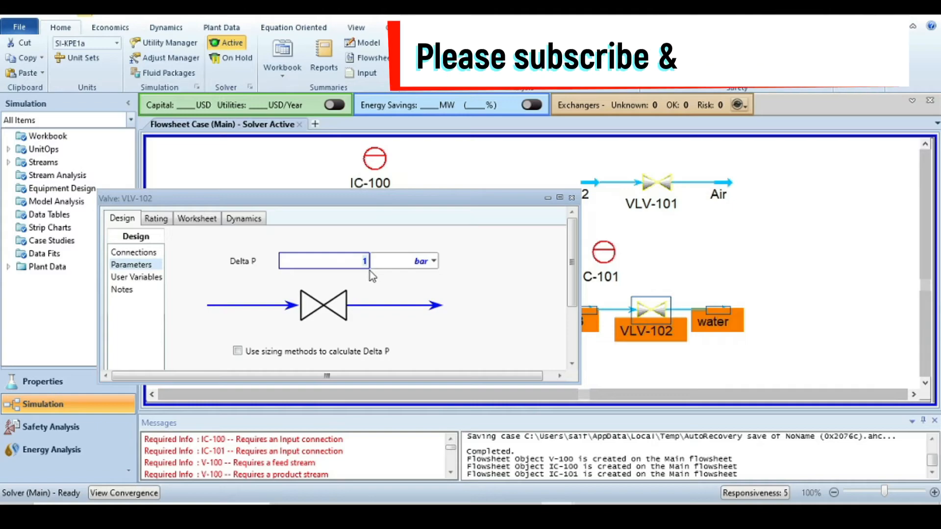
click(524, 284)
click(572, 198)
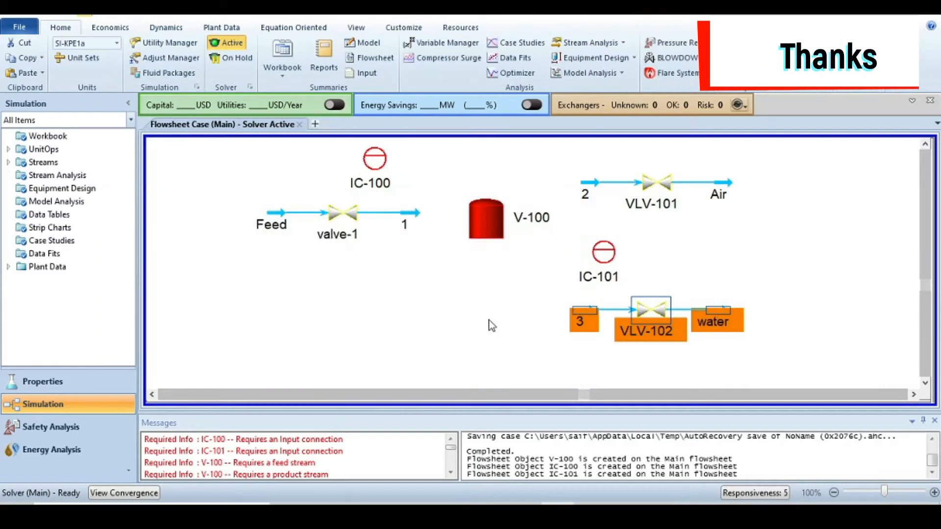
- Connect tank V-100 with inlet stream 1, vapour outlet 2 and liquid outlet 3, then close its window
mouse_move(498, 218)
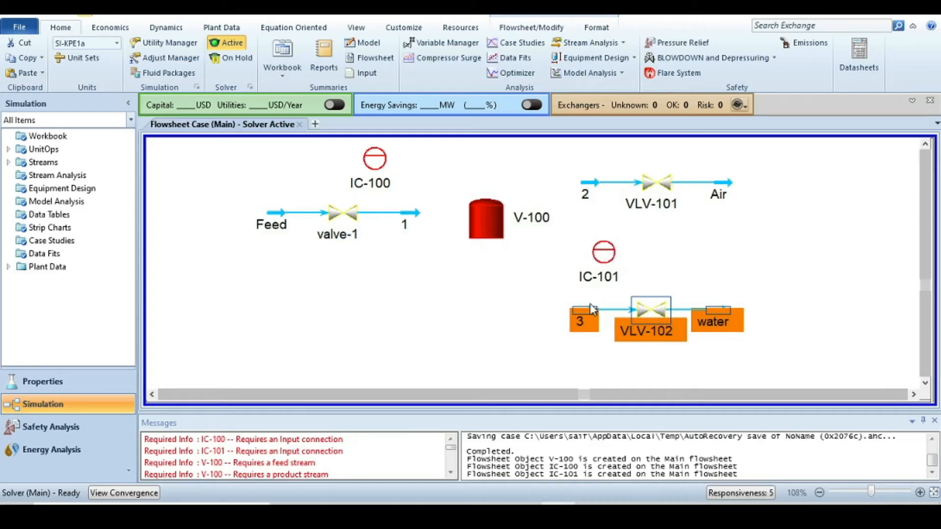
double_click(490, 216)
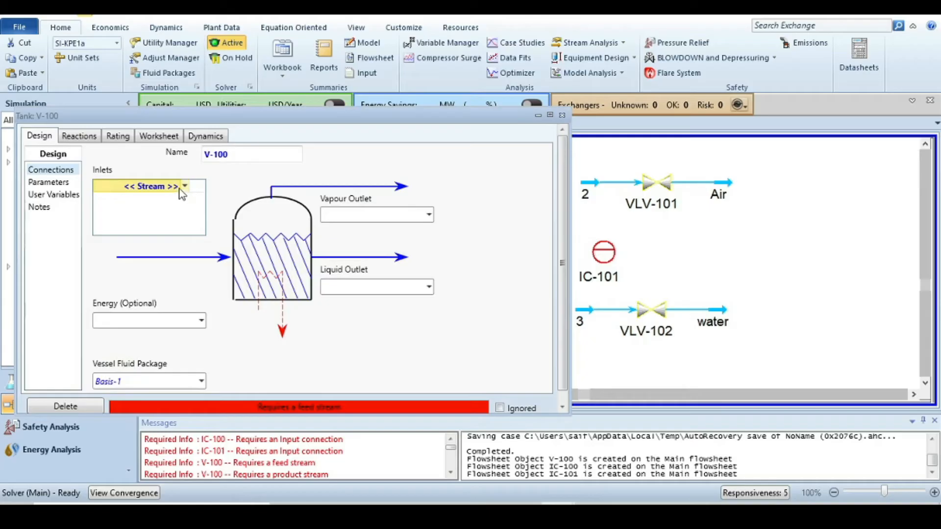
click(185, 186)
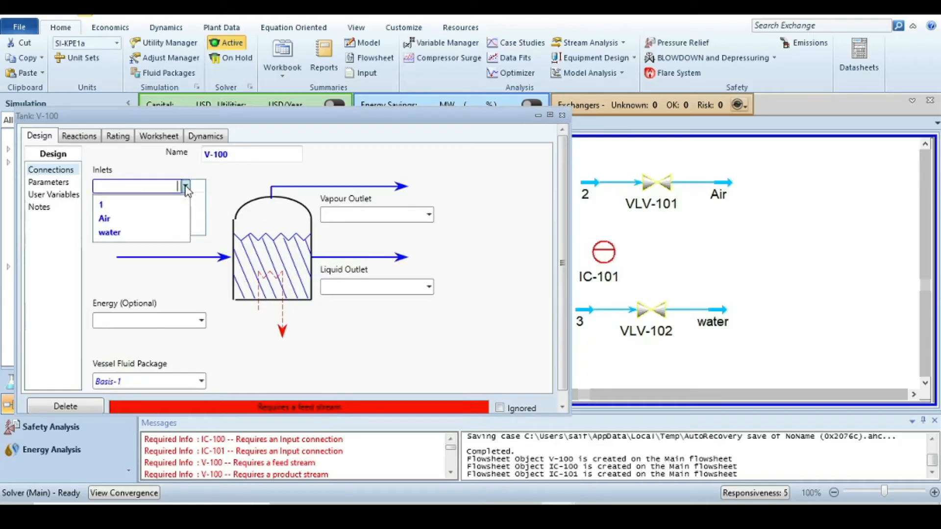
click(136, 210)
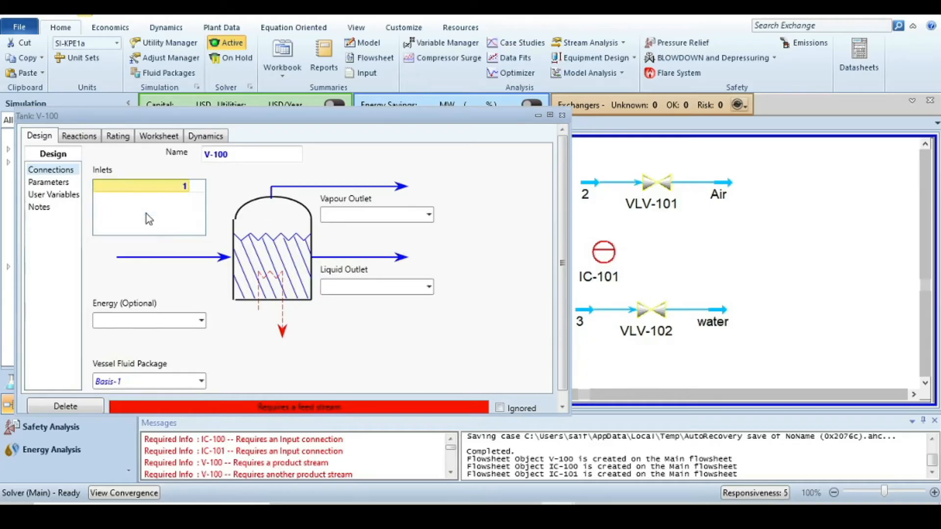
click(428, 216)
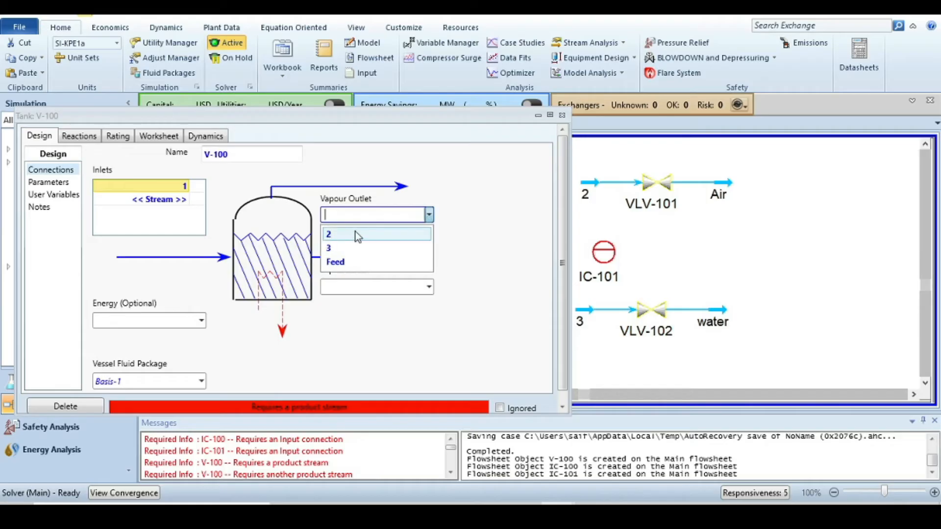
click(353, 238)
click(429, 288)
click(362, 309)
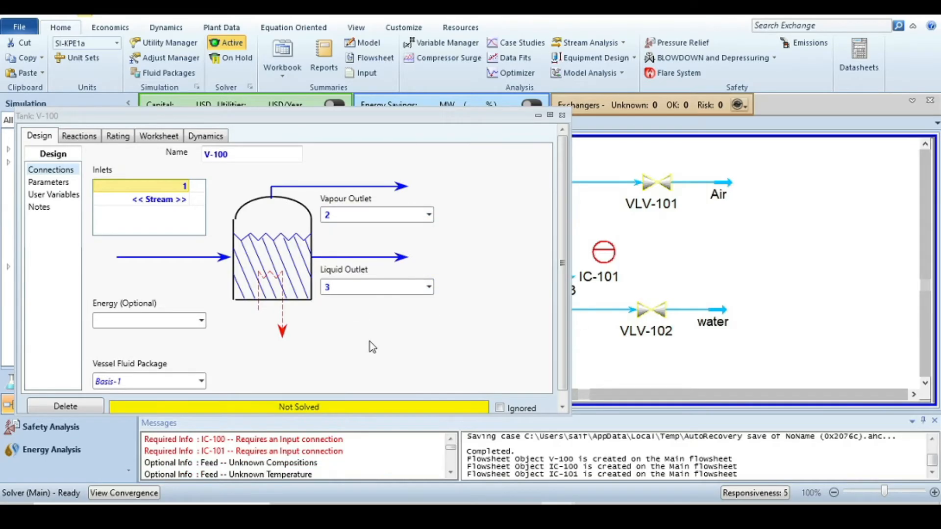
click(564, 117)
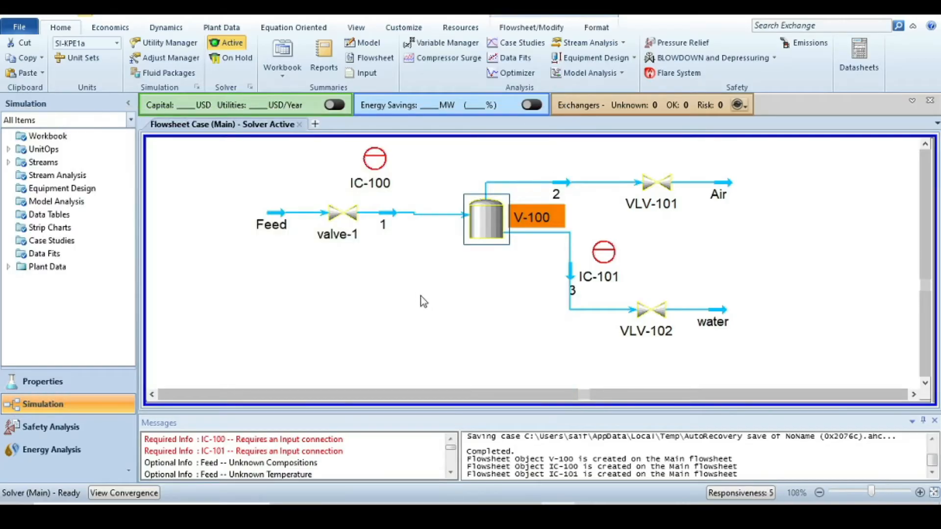
- Open valve-1's dynamic specifications and select its conductance (Cv) field
mouse_move(659, 198)
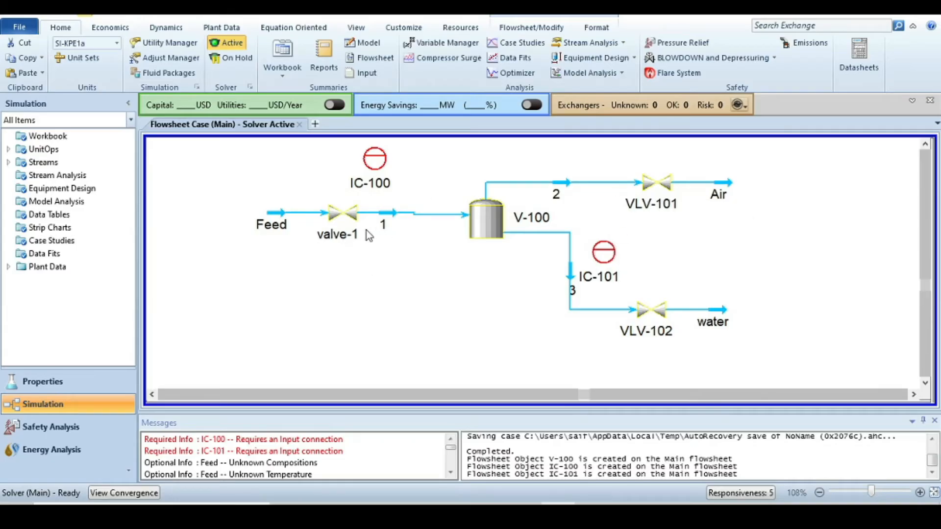
mouse_move(351, 222)
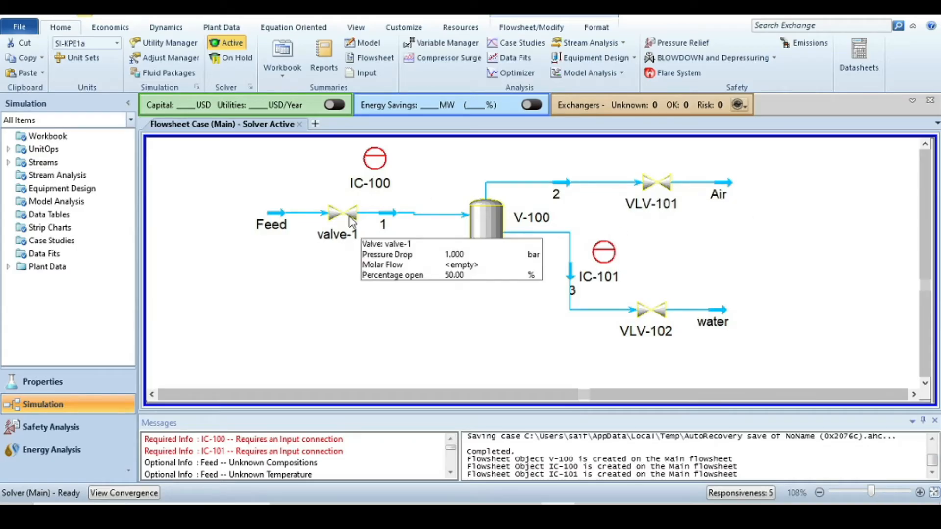
double_click(343, 215)
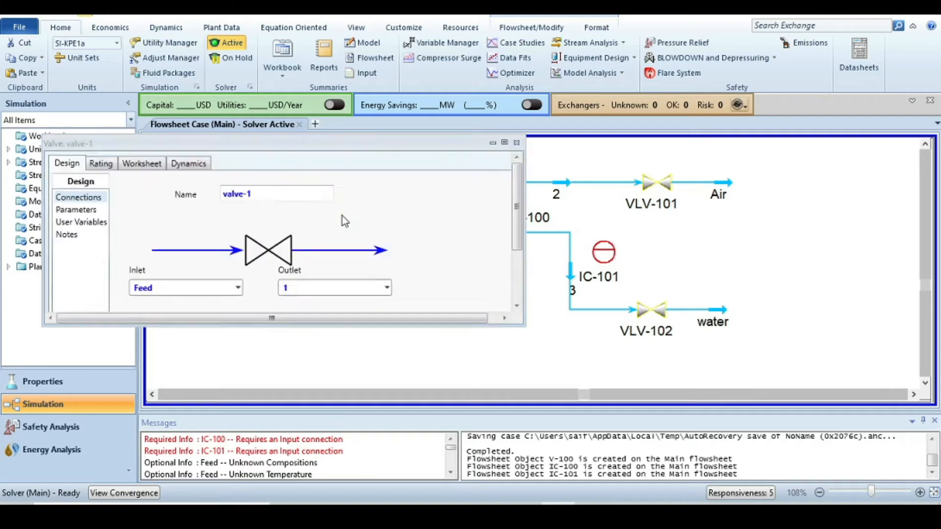
scroll(349, 250, down, 5)
scroll(315, 269, up, 5)
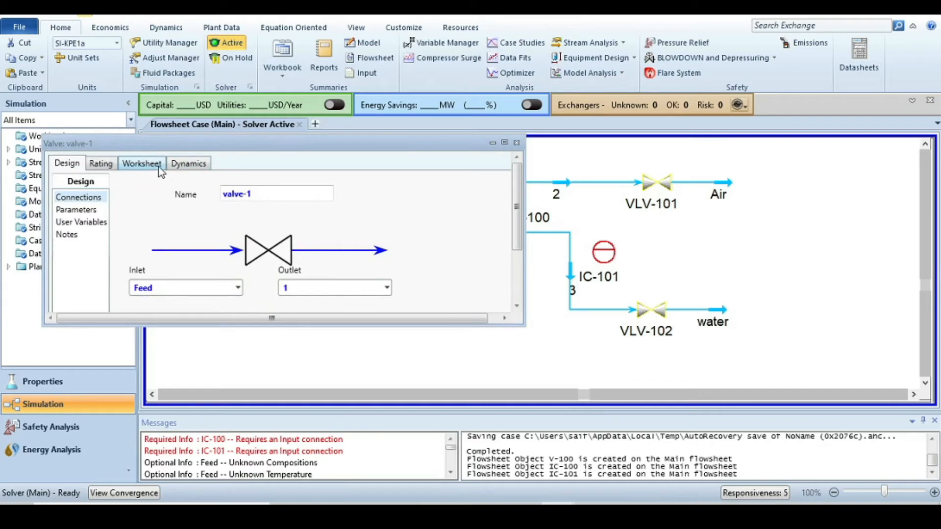
click(108, 163)
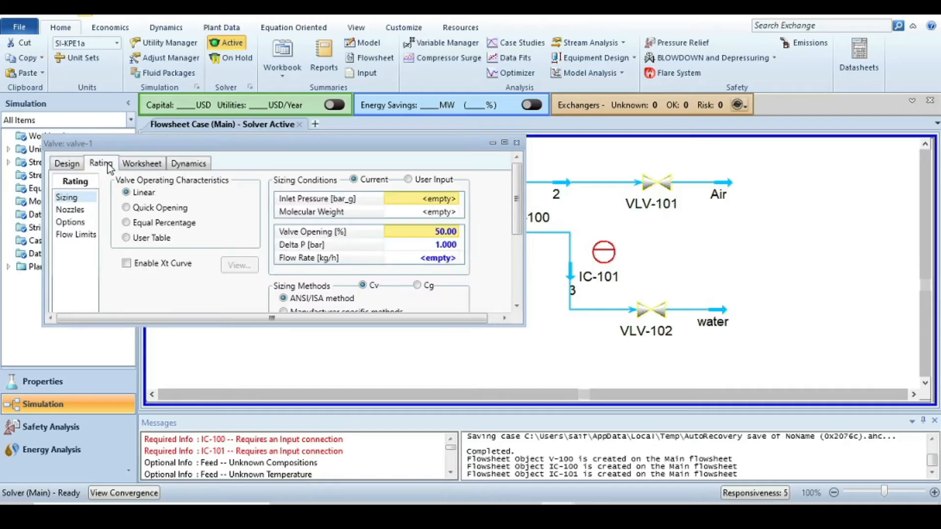
click(201, 165)
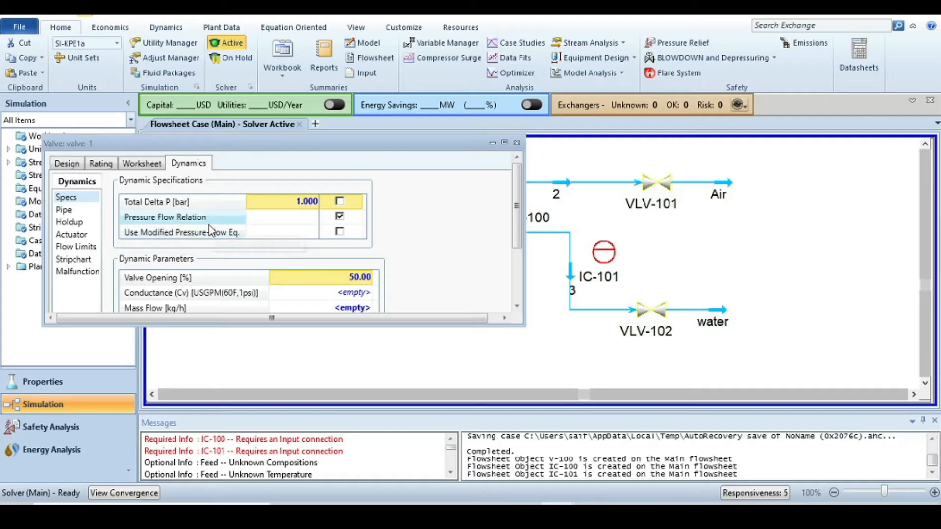
scroll(328, 230, down, 3)
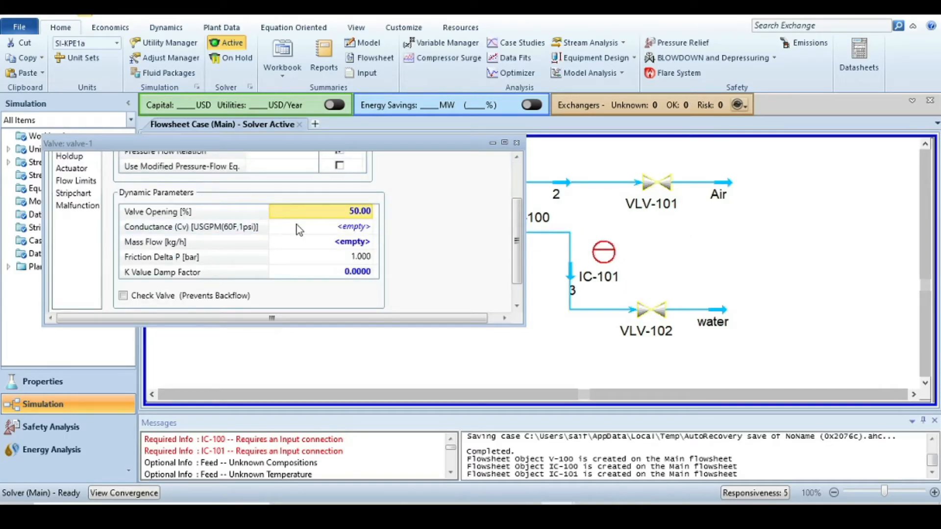
click(338, 229)
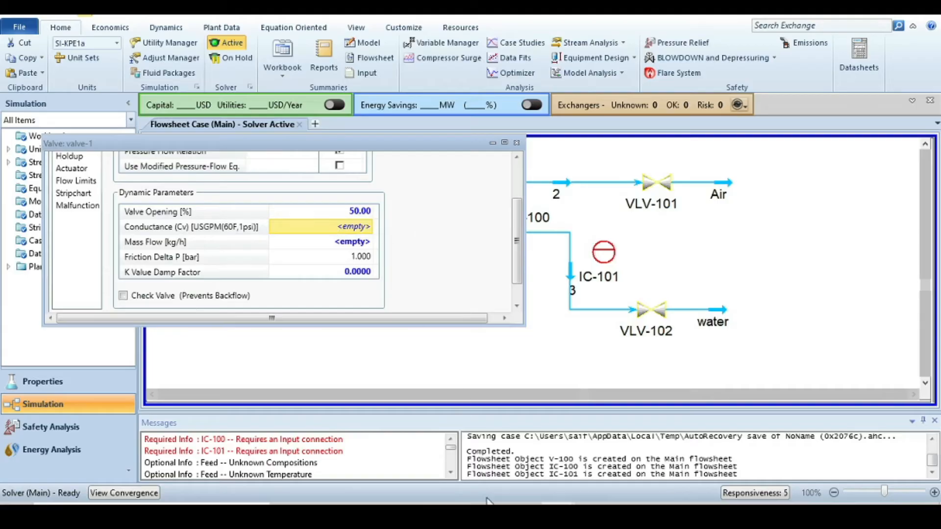
- Switch to the presentation to view the valve and controller specifications slide, then return to the valve window
click(490, 515)
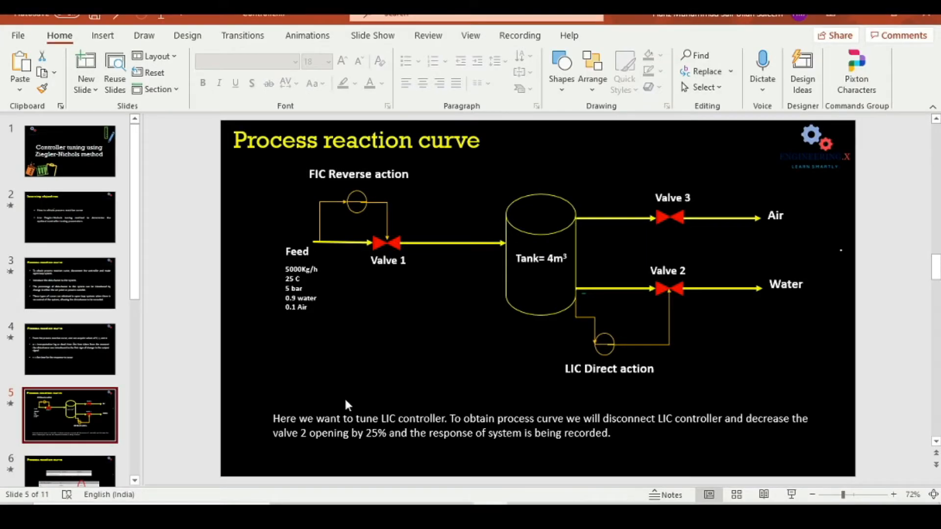
scroll(78, 416, down, 2)
click(80, 421)
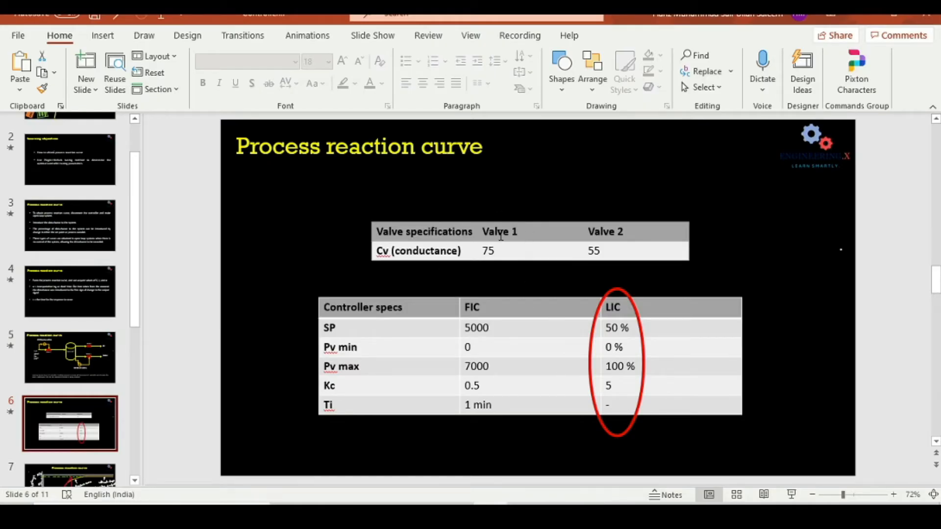
mouse_move(563, 515)
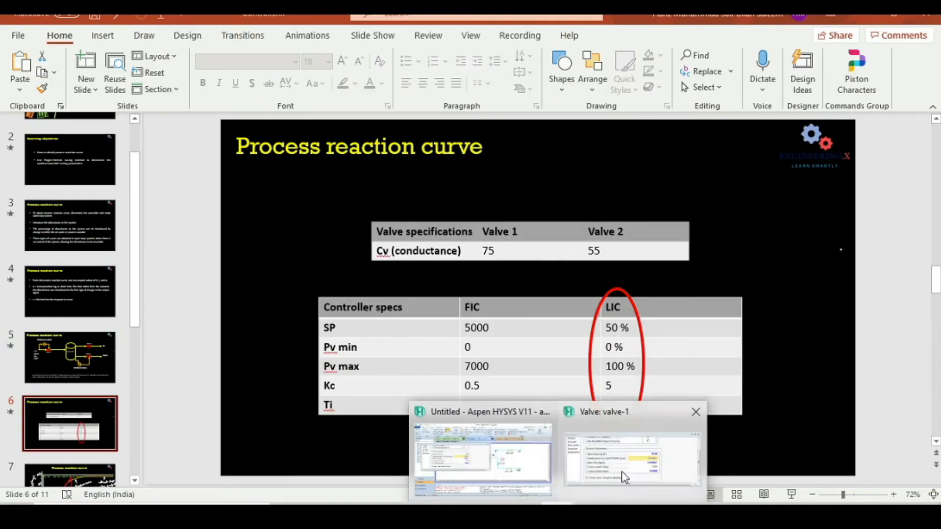
click(588, 462)
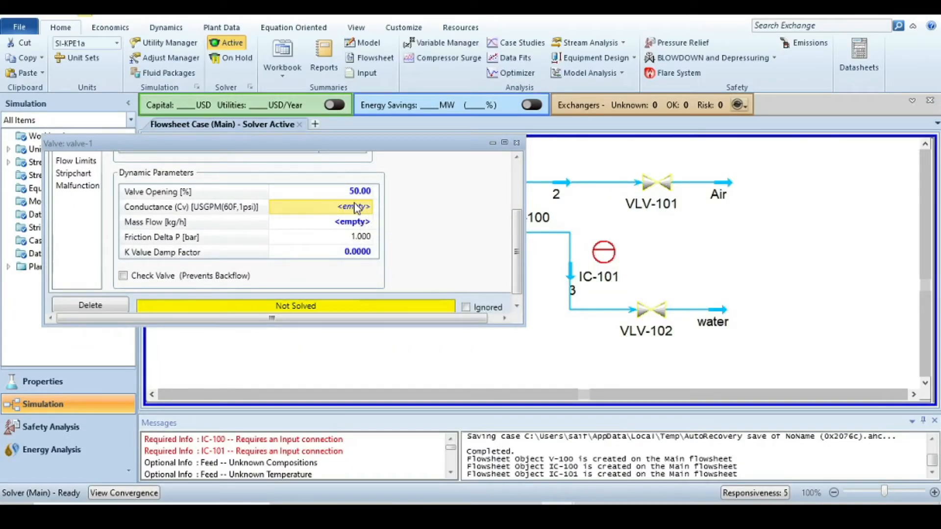
- Set valve-1's conductance (Cv) to 75
text(75)
key(Return)
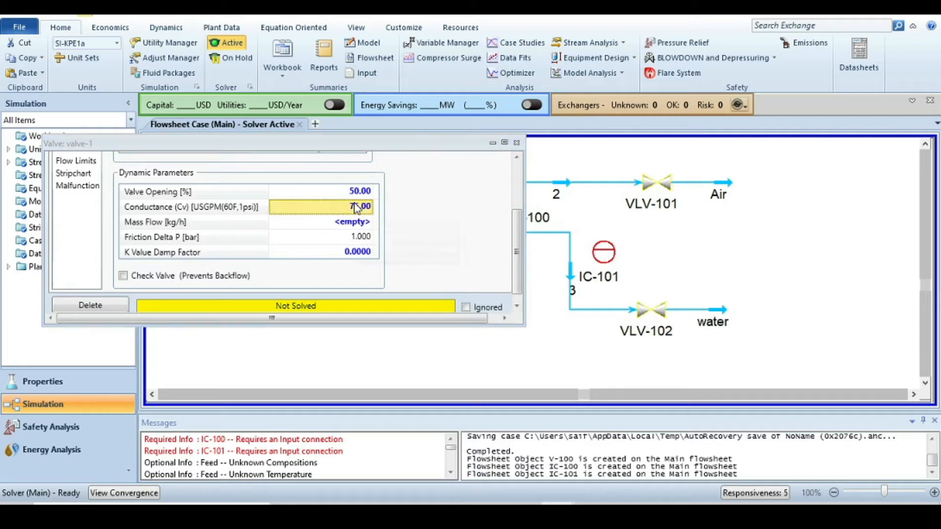
scroll(463, 241, up, 1)
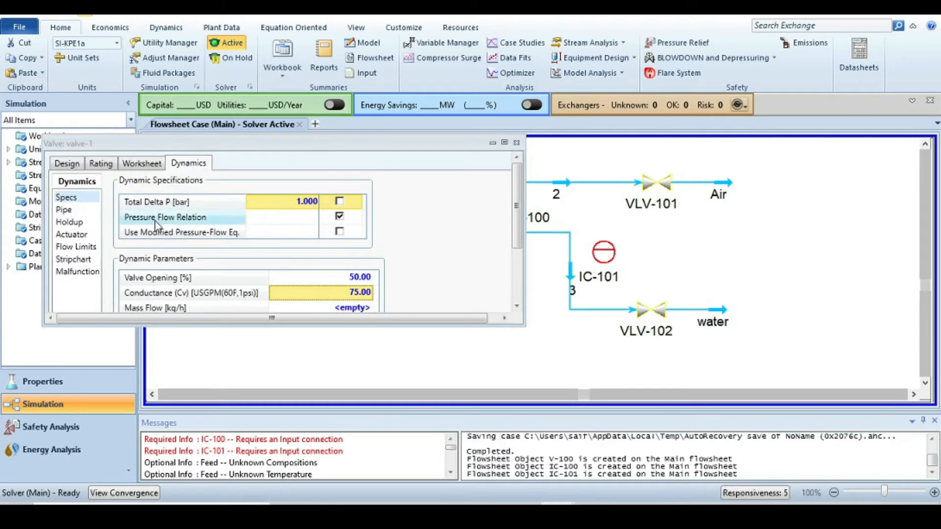
scroll(420, 280, down, 3)
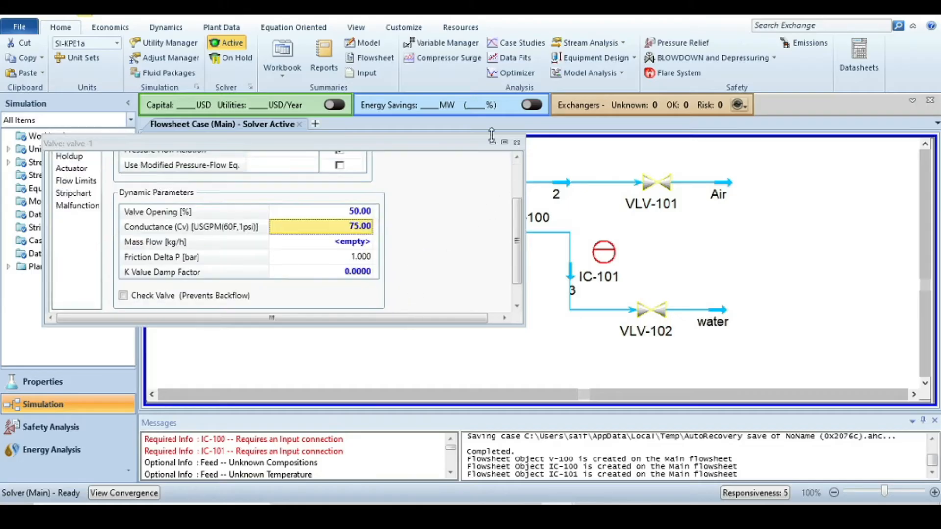
- Close valve-1's window and rename valve VLV-102 on the water outlet as valve-2
click(516, 142)
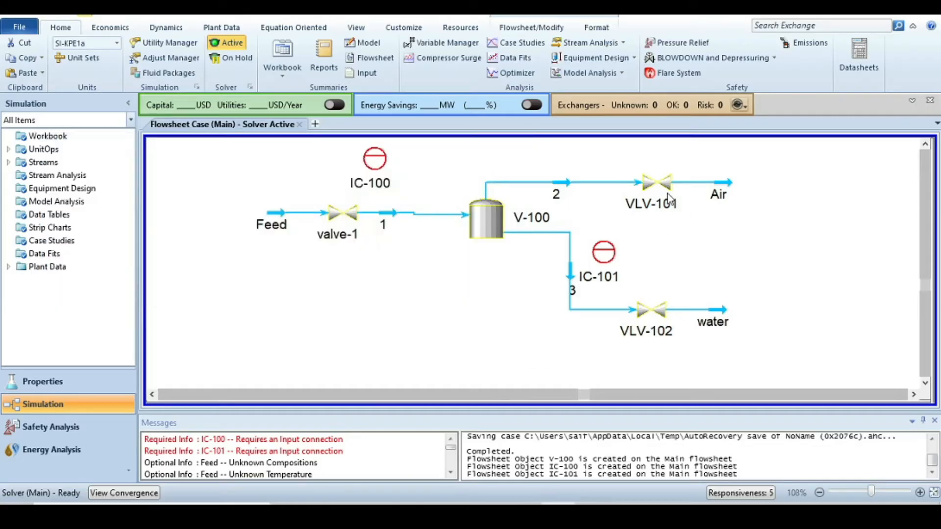
mouse_move(642, 313)
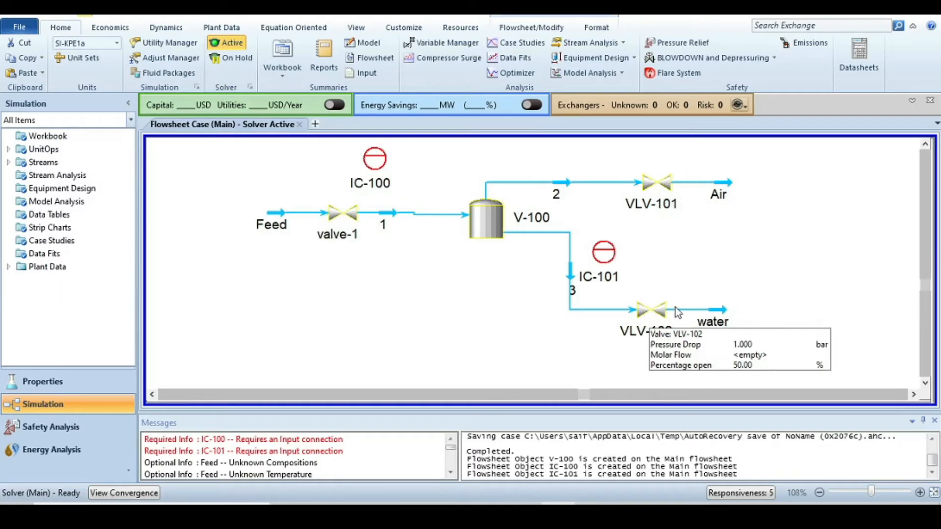
click(646, 310)
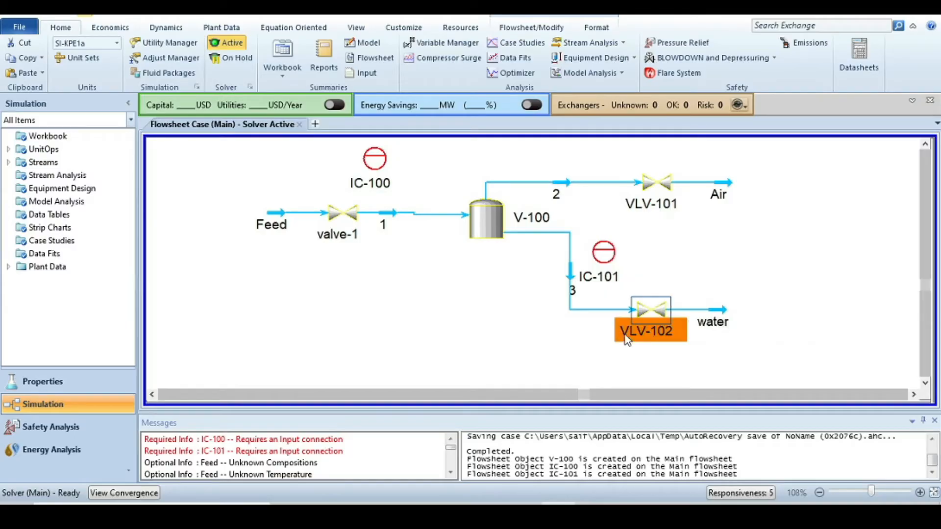
double_click(643, 312)
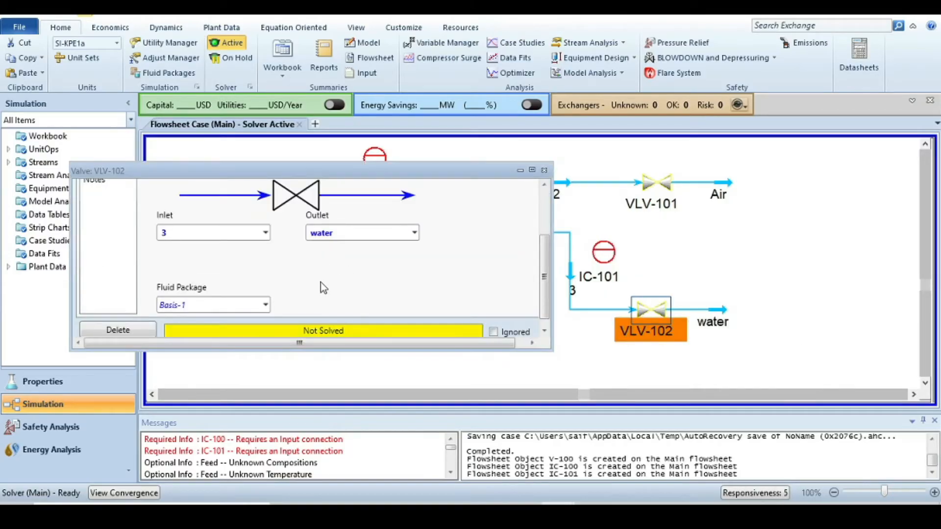
click(303, 223)
key(BackSpace)
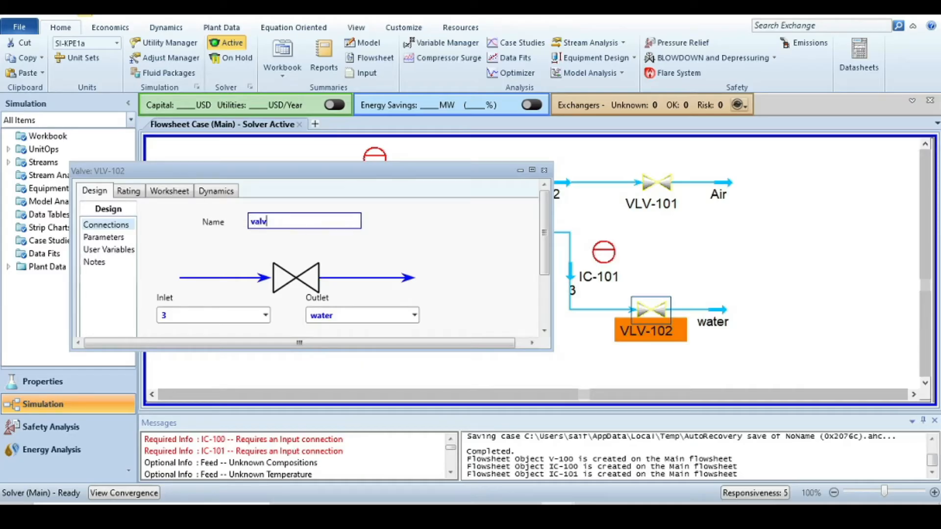
key(Return)
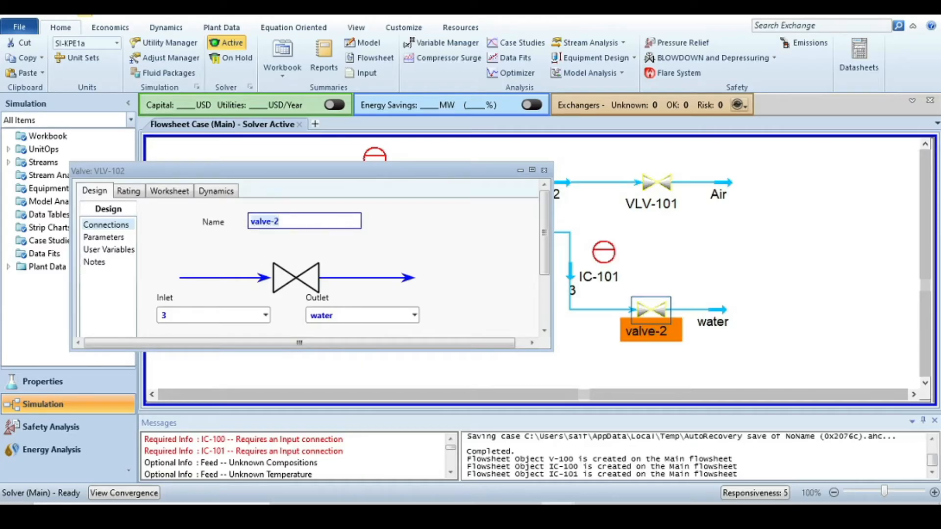
- Set valve-2's dynamic conductance (Cv) to 55, checking the specification slide, then close its window
click(400, 227)
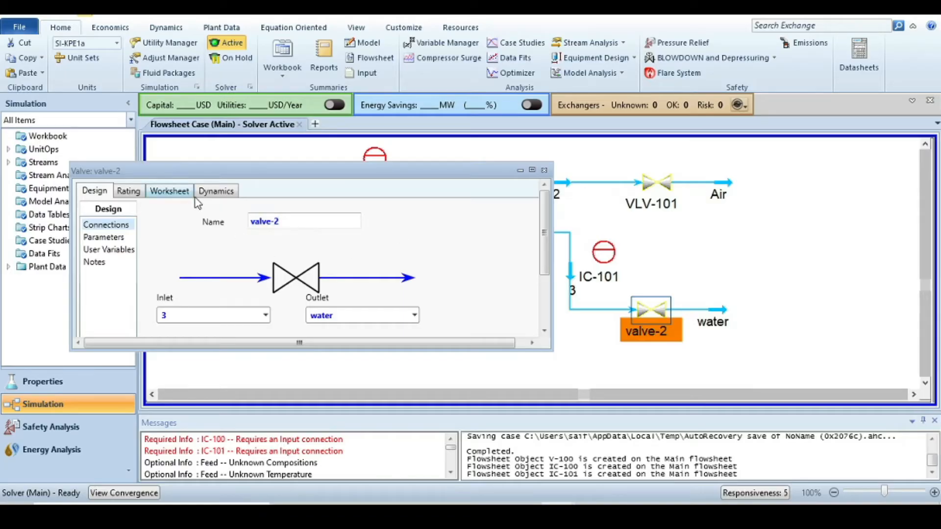
click(211, 193)
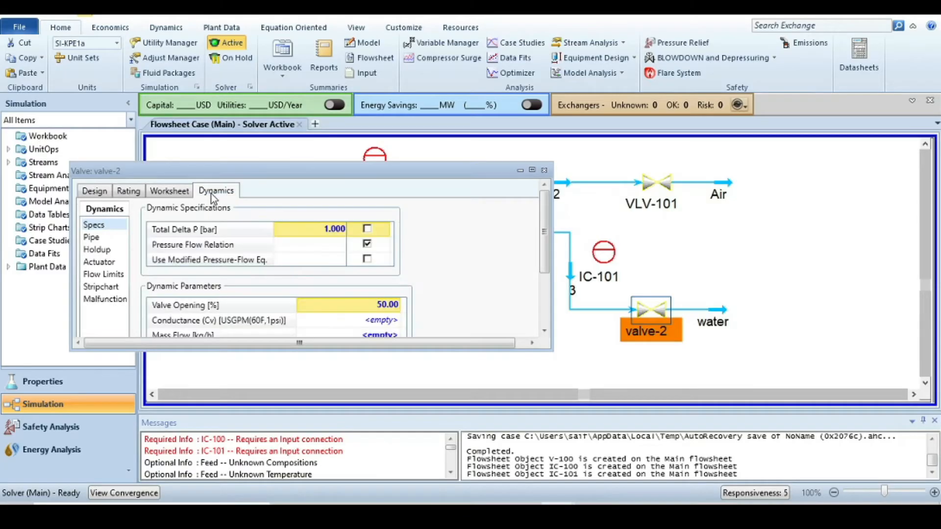
click(378, 321)
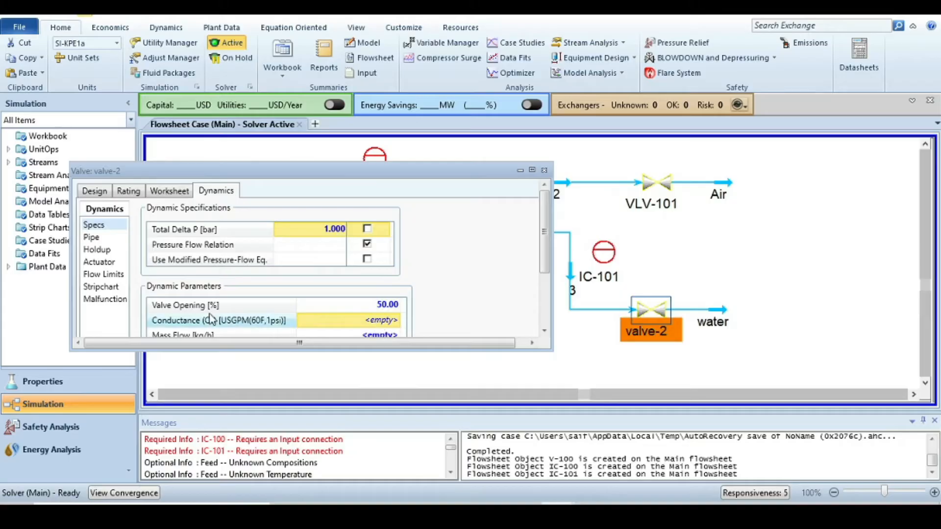
key(alt+Tab)
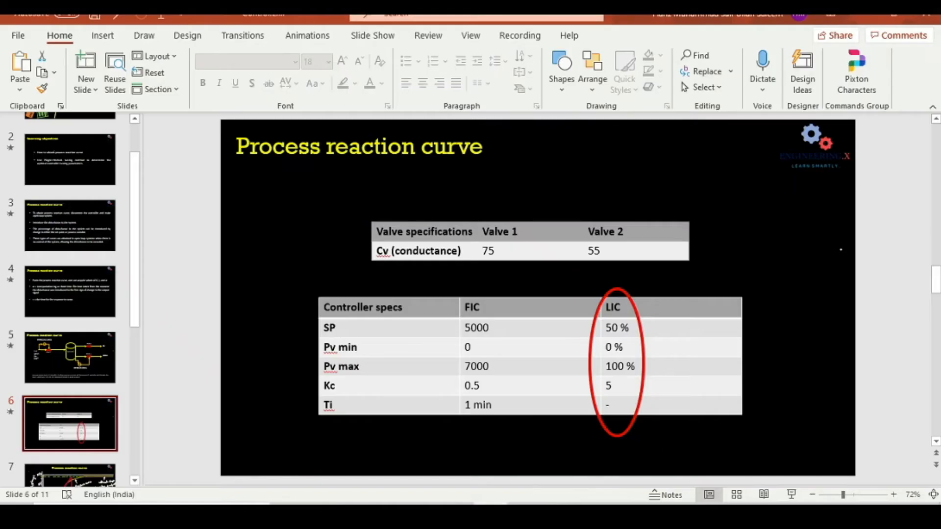
key(alt+Tab)
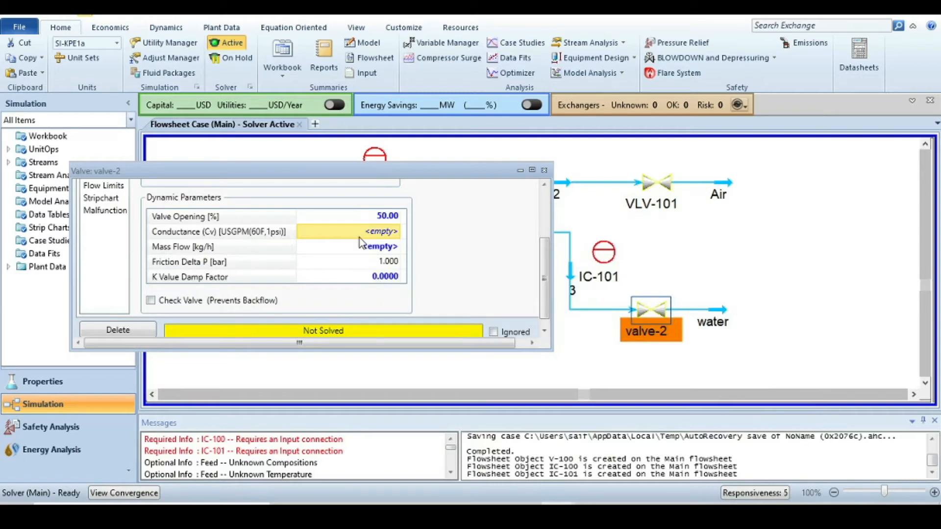
text(55)
key(Return)
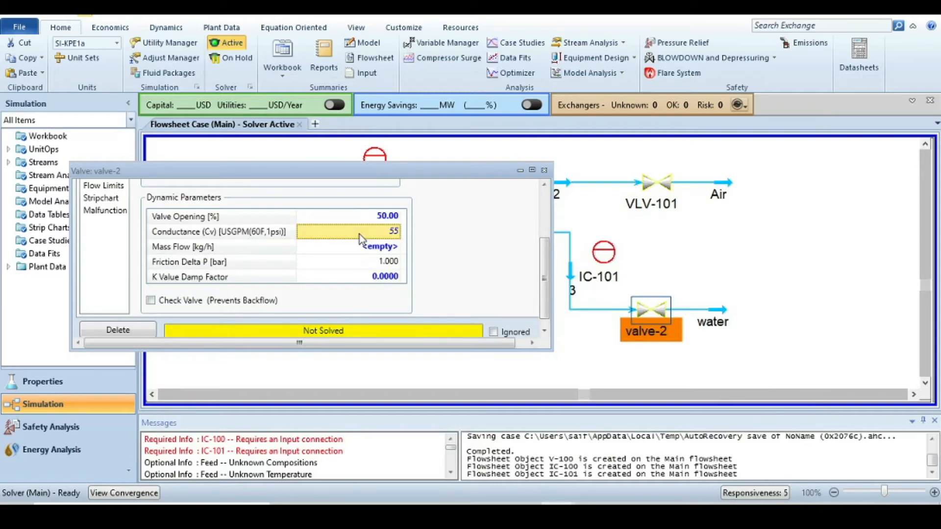
scroll(505, 261, up, 3)
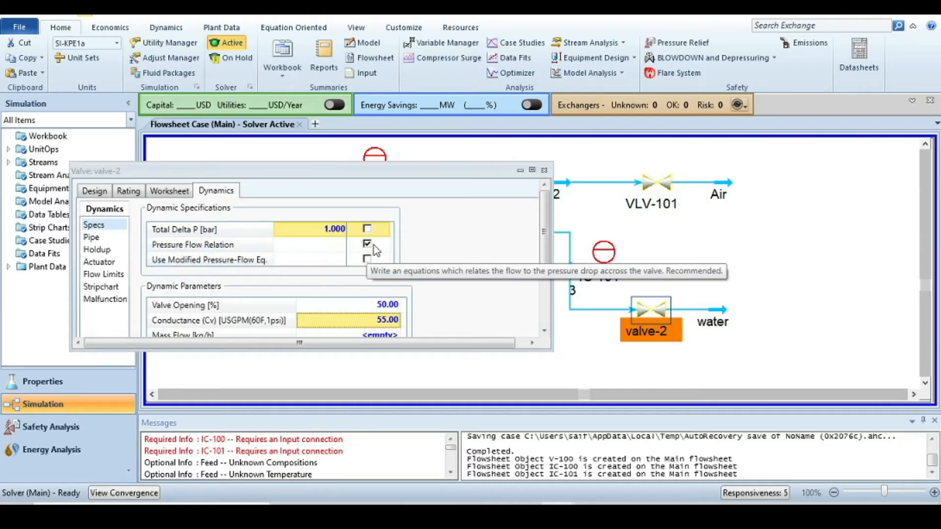
click(544, 171)
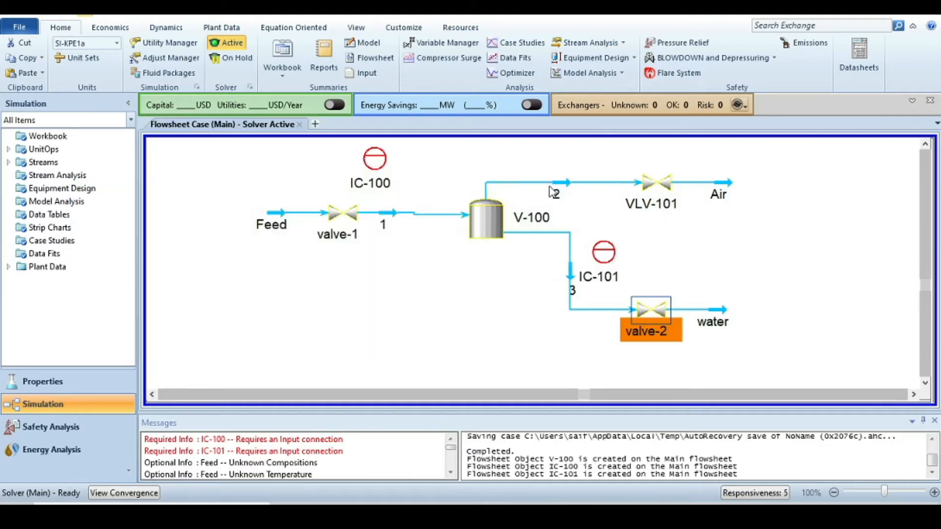
- Open valve VLV-101 on the air outlet and examine its dynamic specifications
click(639, 240)
double_click(654, 185)
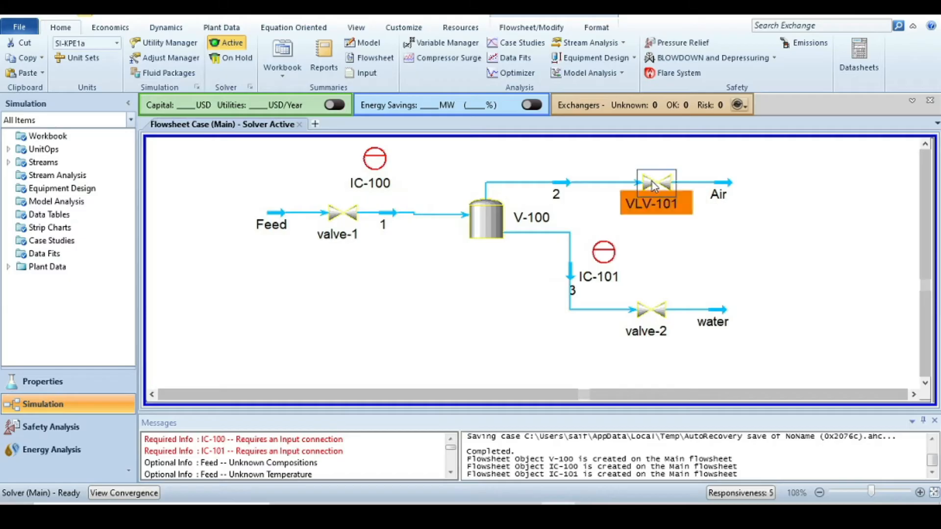
scroll(359, 219, down, 3)
scroll(361, 327, up, 3)
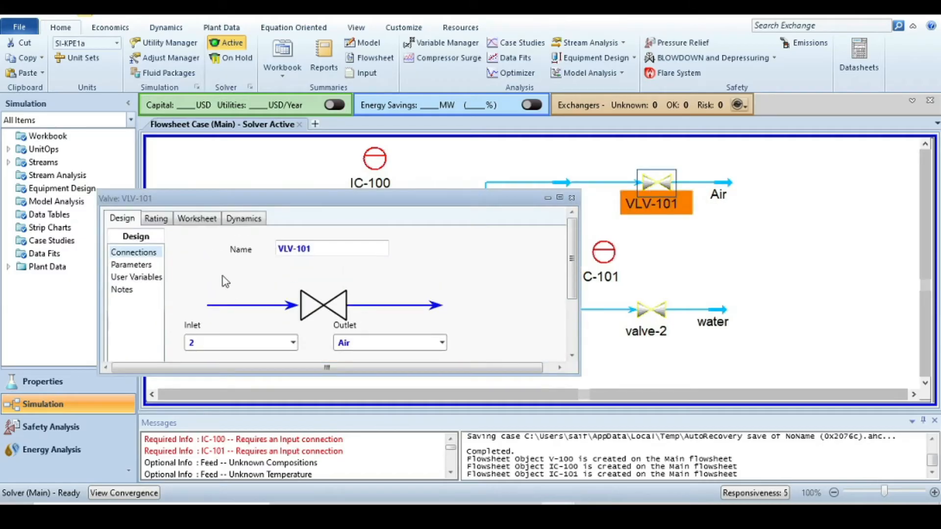
click(244, 218)
scroll(479, 316, down, 3)
scroll(478, 313, up, 3)
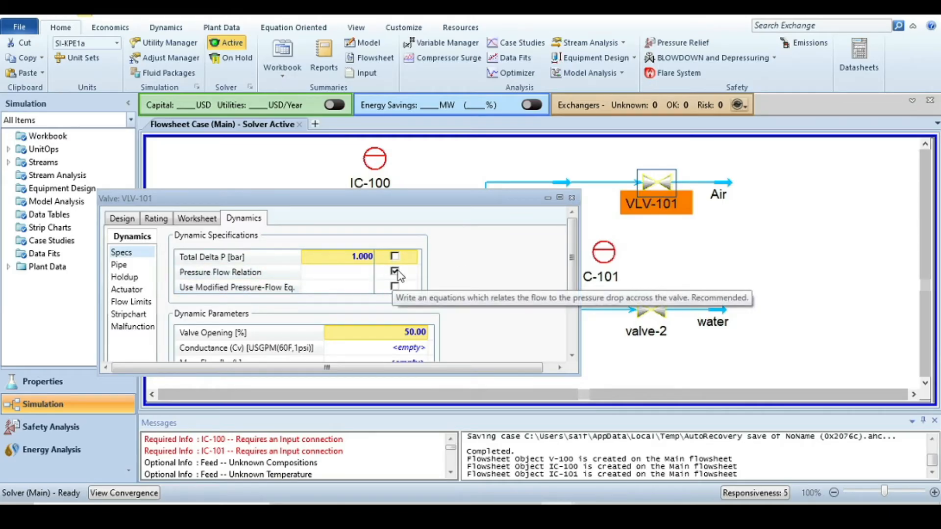
scroll(483, 326, down, 2)
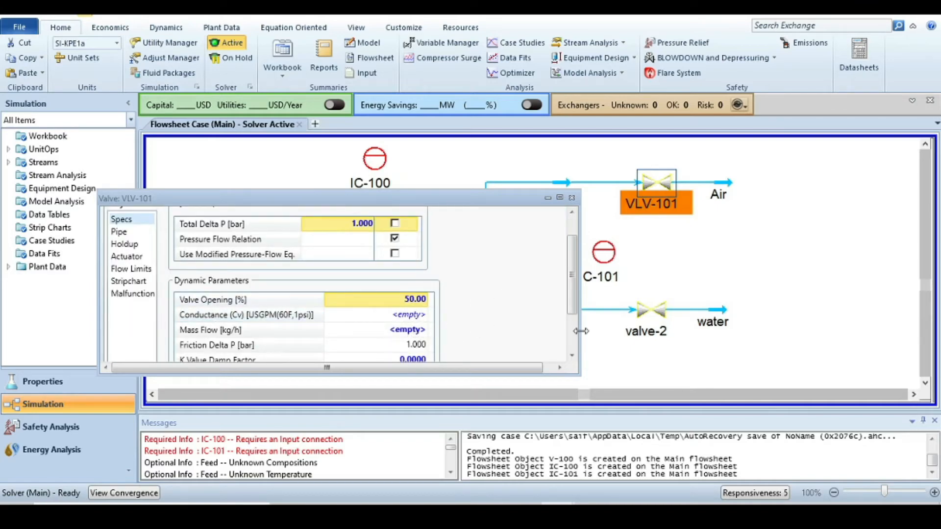
drag(482, 199, 402, 268)
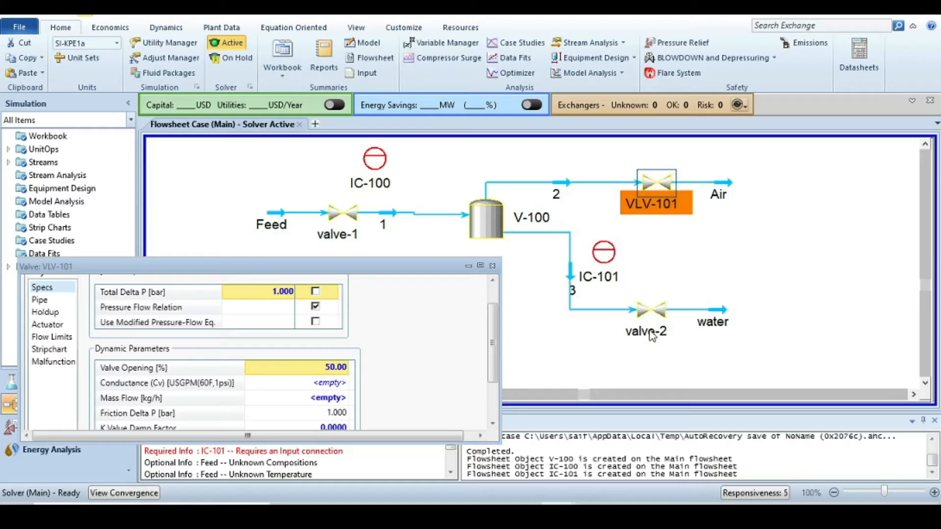
drag(308, 272, 423, 250)
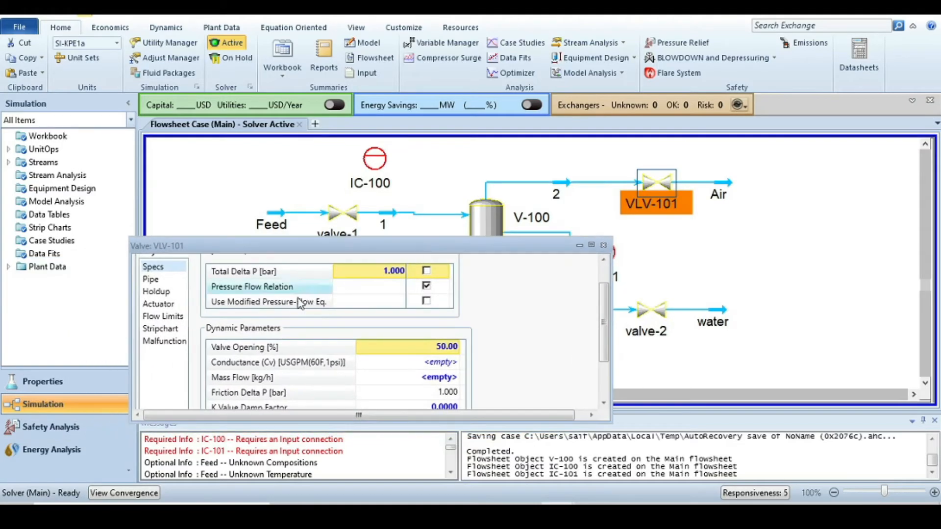
scroll(327, 321, up, 1)
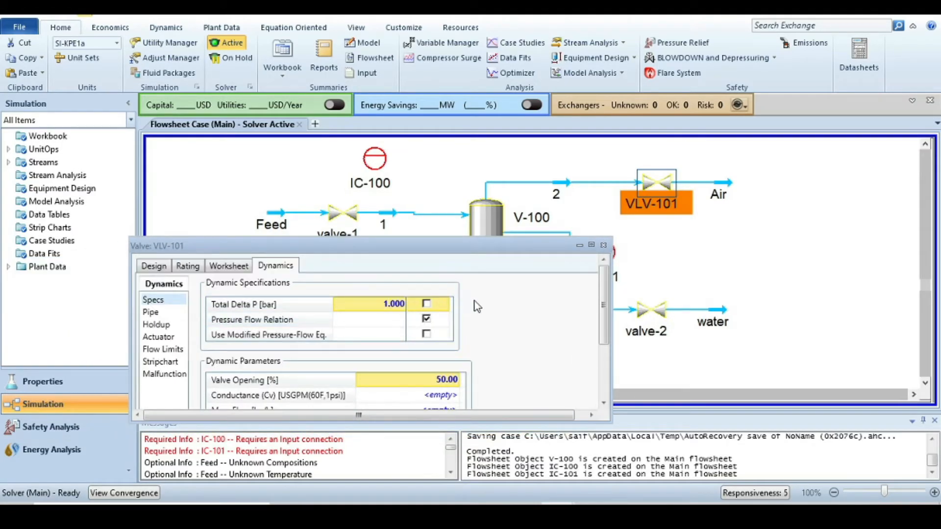
- Rename valve VLV-101 as valve-3 and close its window
click(155, 266)
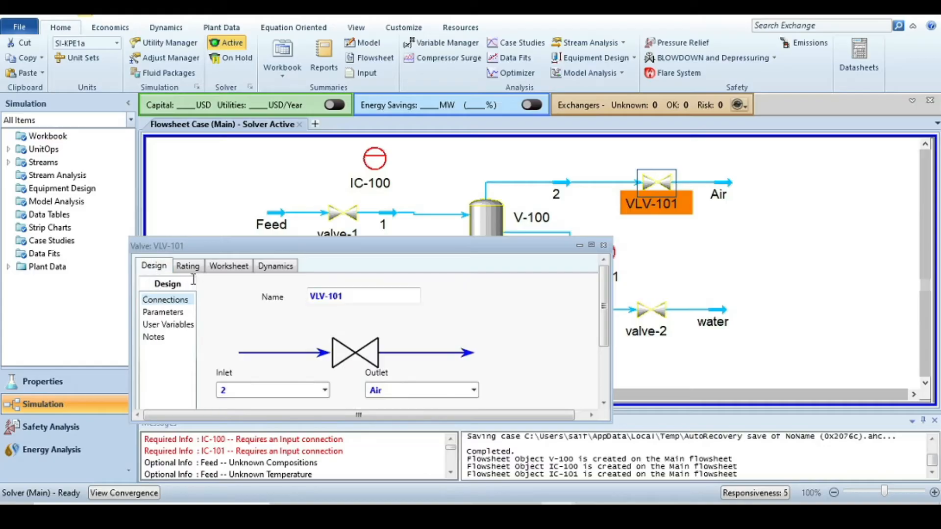
click(363, 298)
text(valve-3)
key(Return)
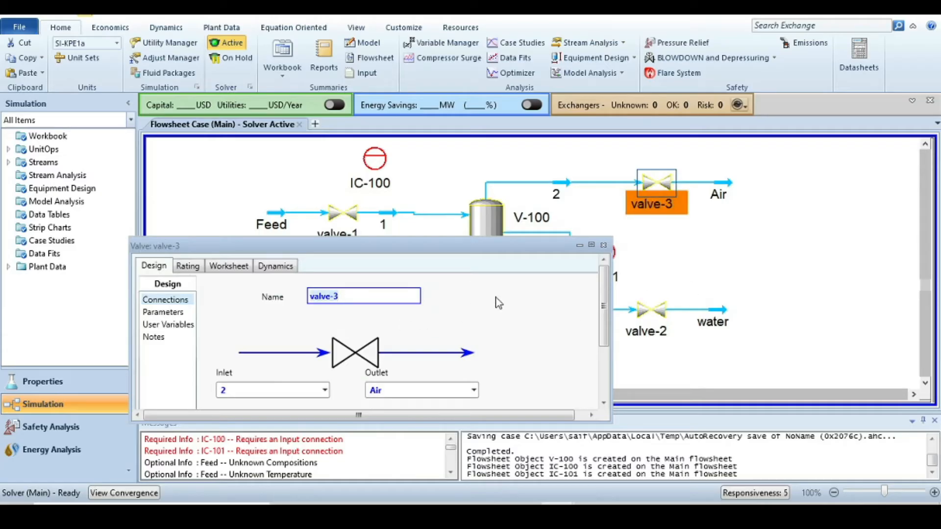
click(603, 245)
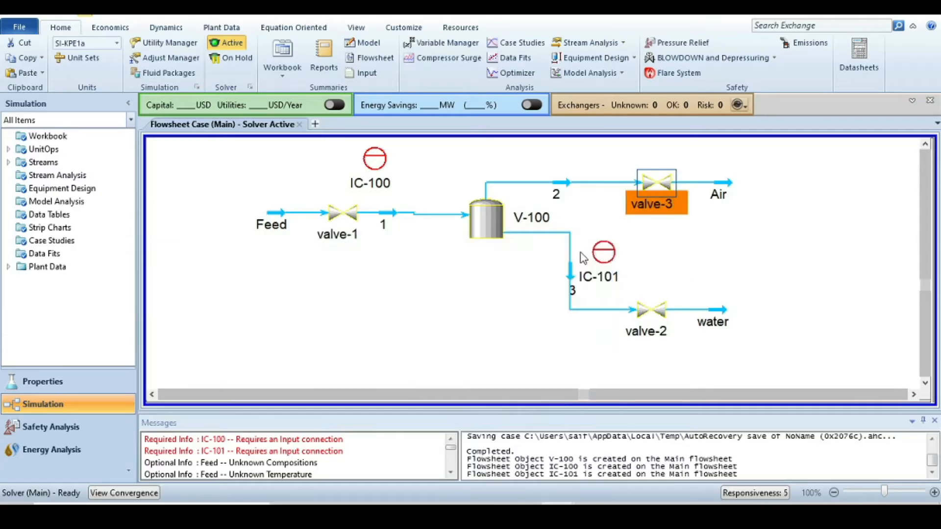
- Specify the Feed stream conditions: temperature 25 °C, pressure 5 bar_g and mass flow 5000 kg/h
click(424, 287)
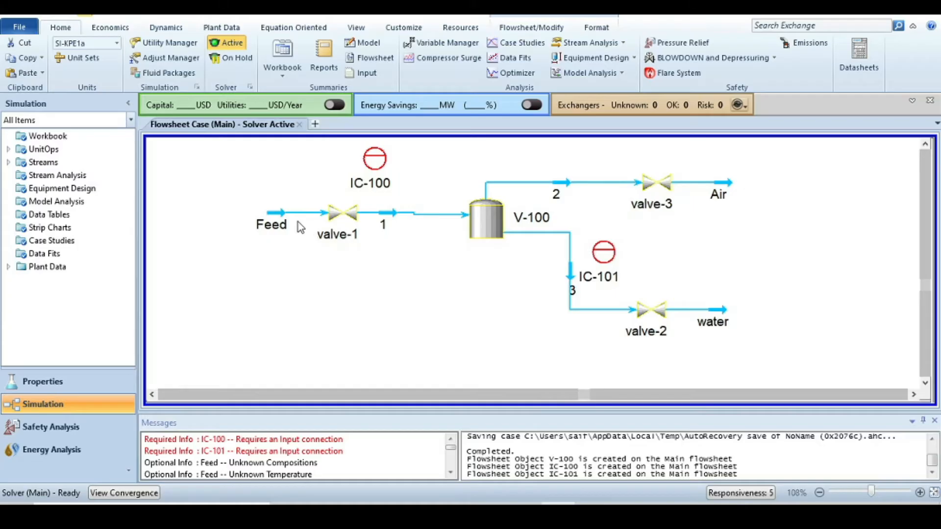
double_click(279, 212)
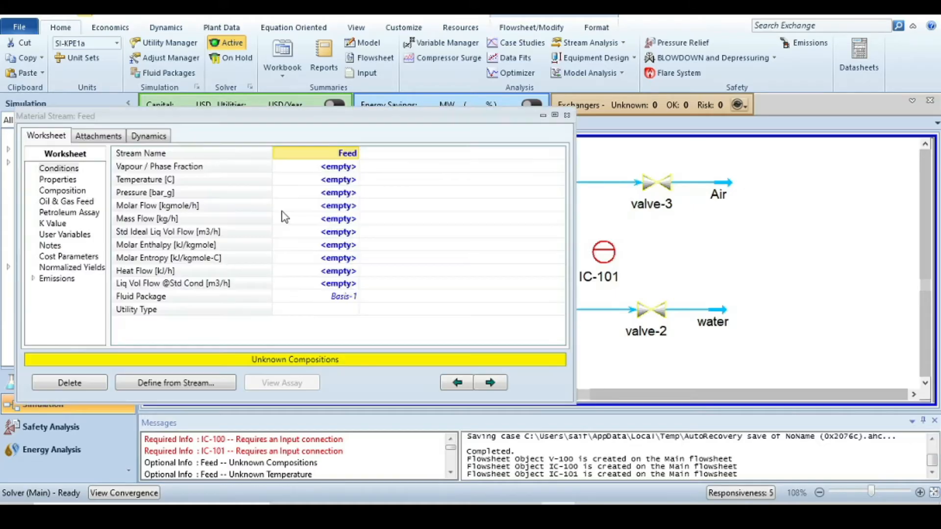
click(327, 181)
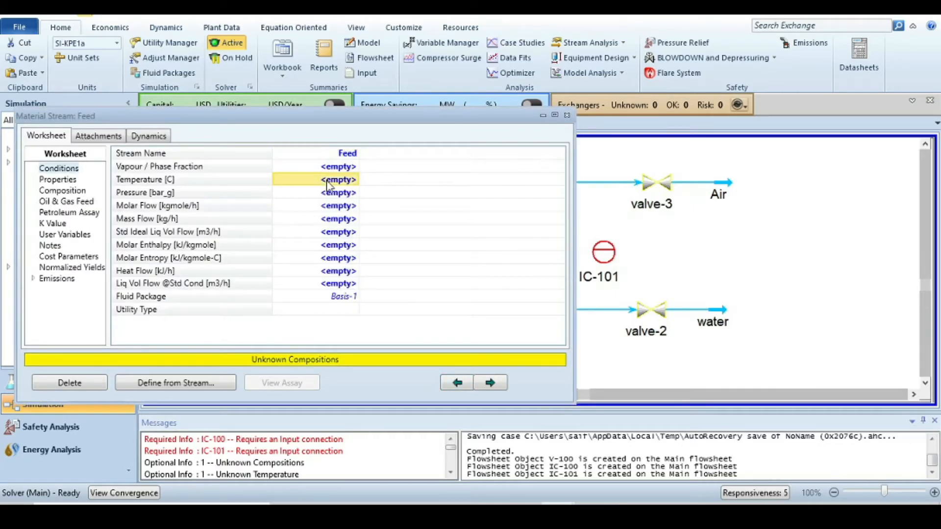
text(25)
key(Return)
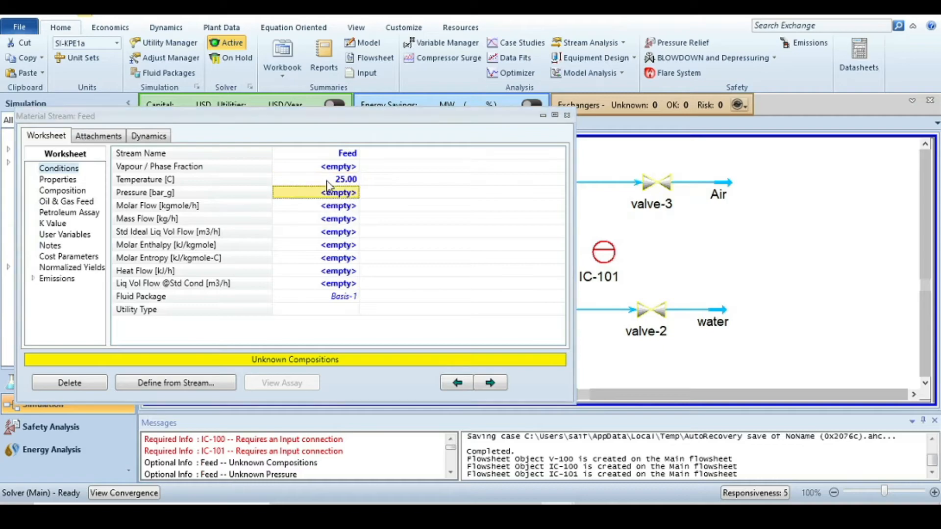
text(5)
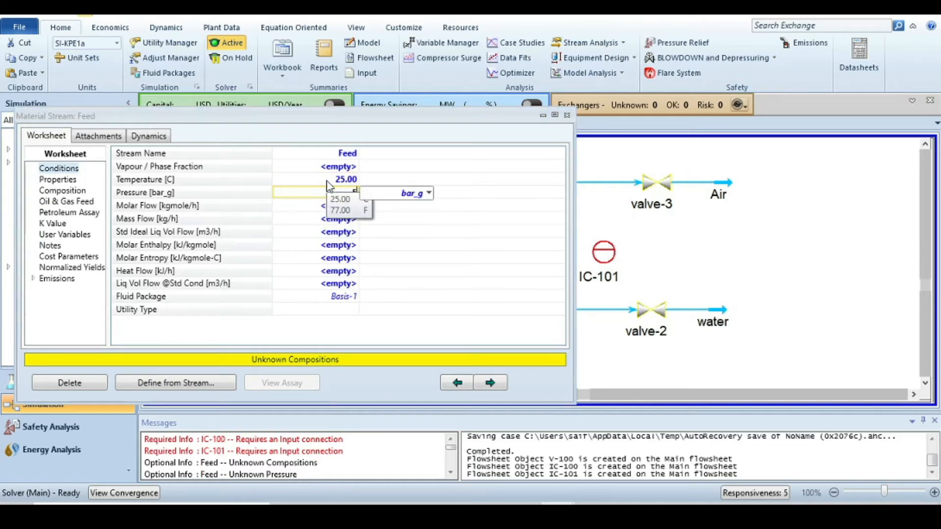
key(Return)
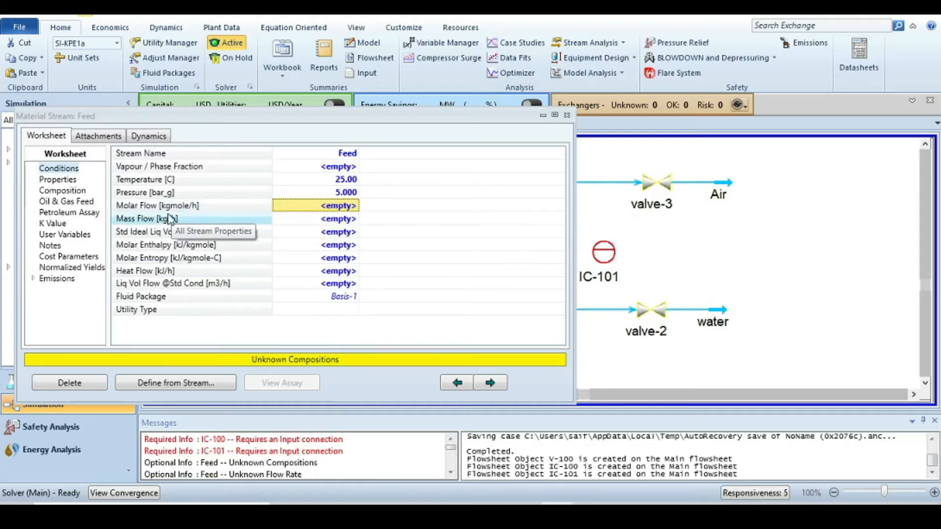
click(323, 222)
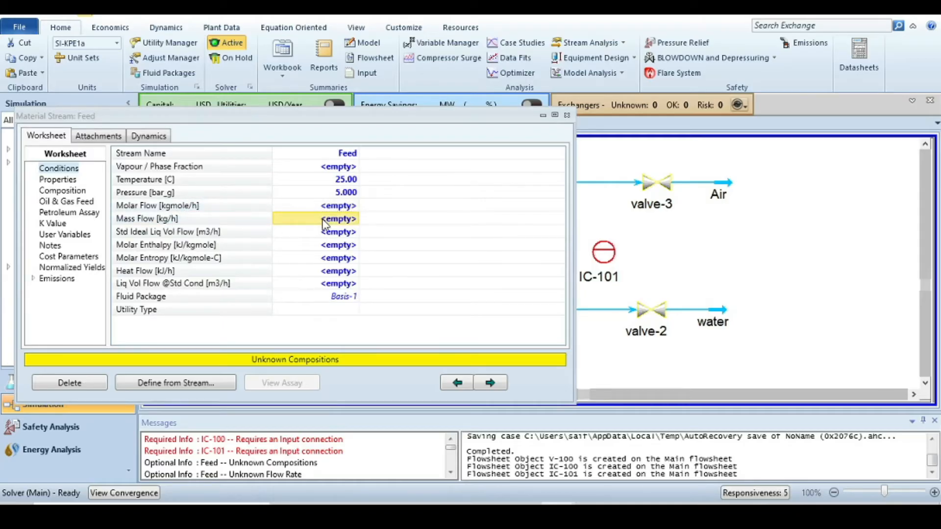
text(500)
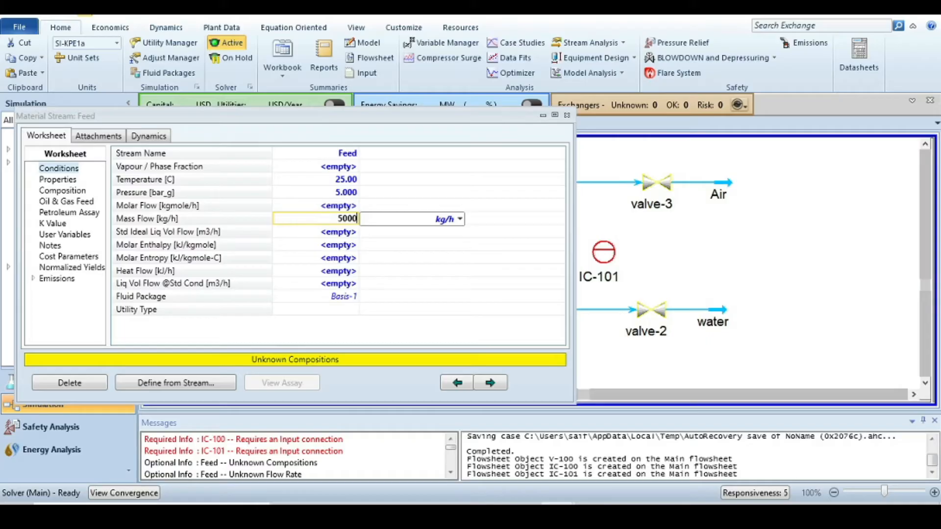
text(0)
key(Return)
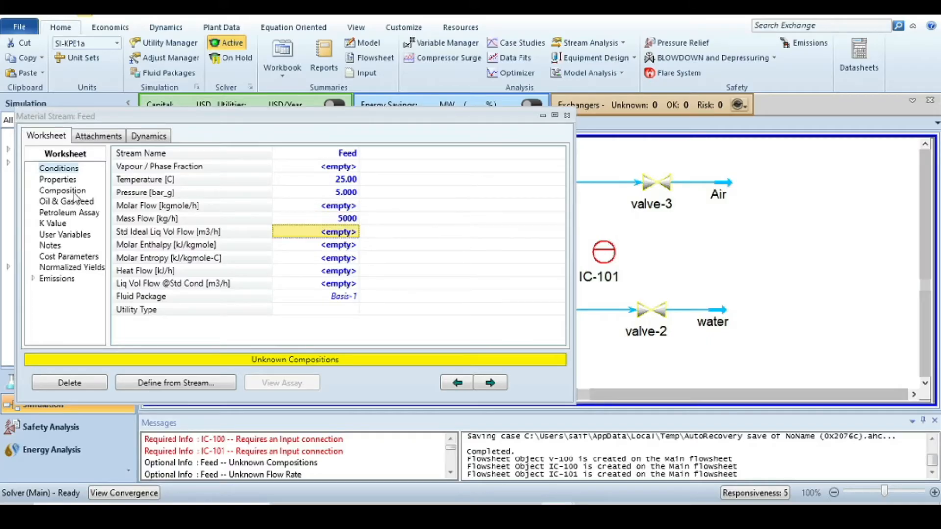
- Specify the Feed stream composition as mole fractions 0.9 H2O and 0.1 Air, then close the stream window
click(75, 194)
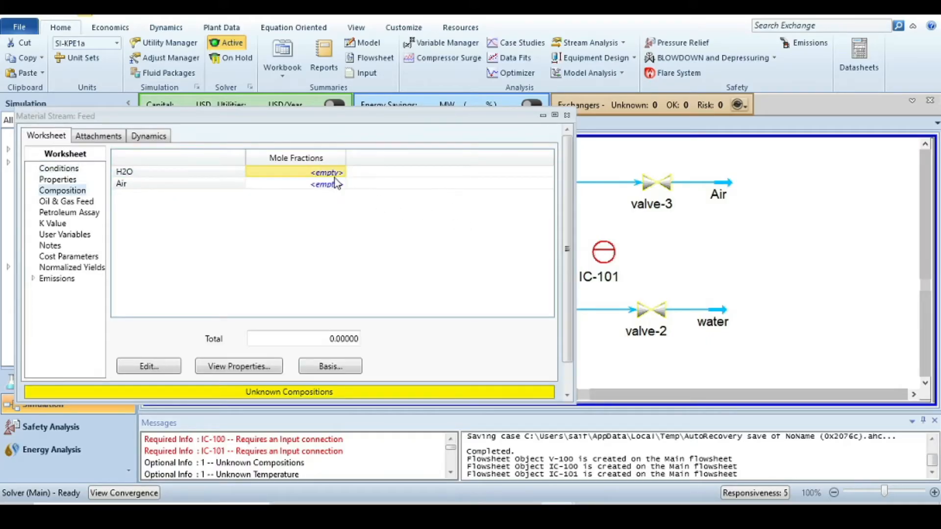
text(0)
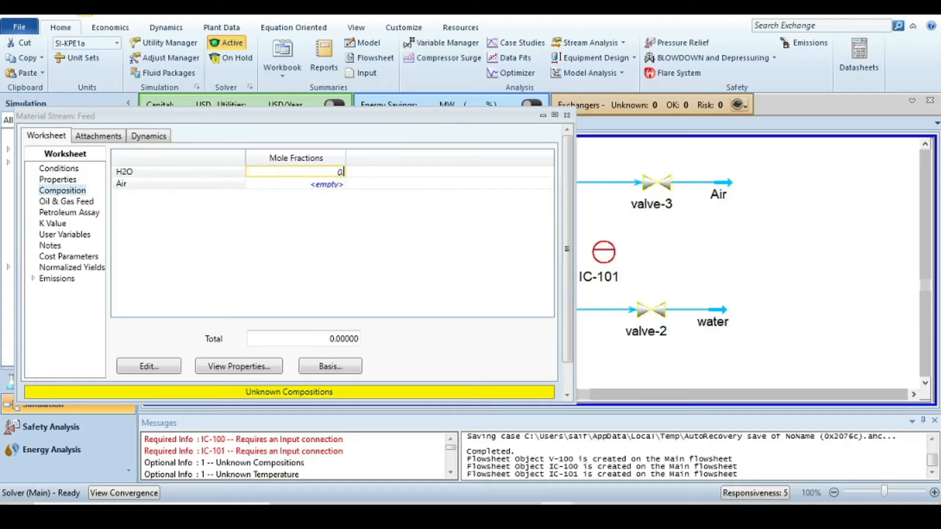
text(.9)
key(Return)
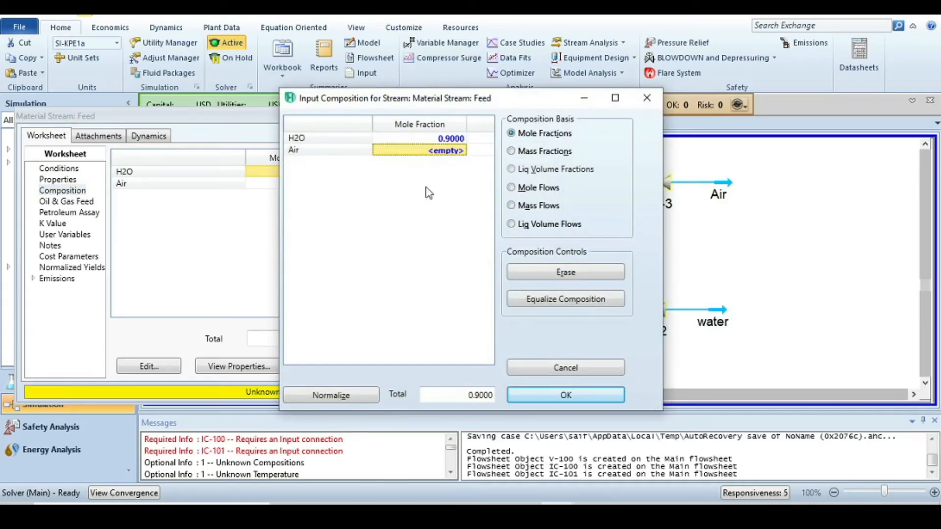
click(446, 155)
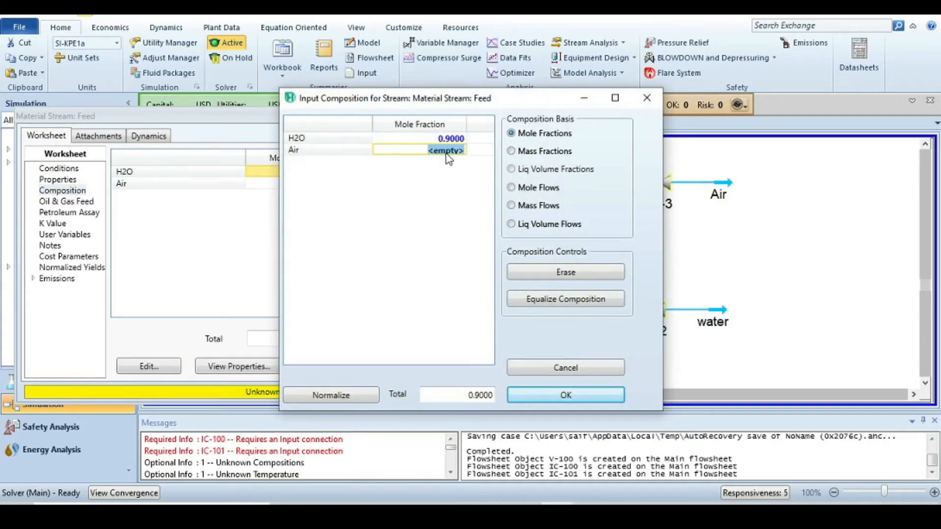
text(0.1)
key(Return)
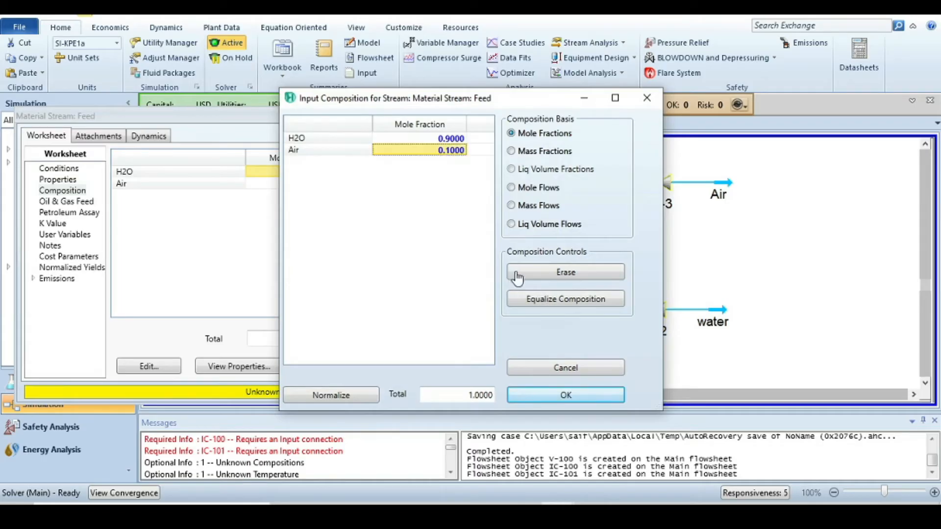
click(543, 393)
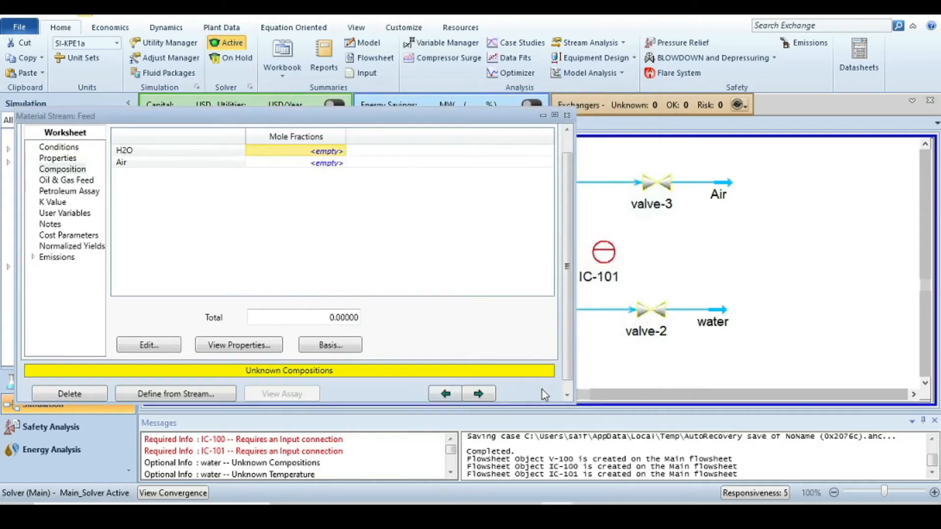
click(567, 115)
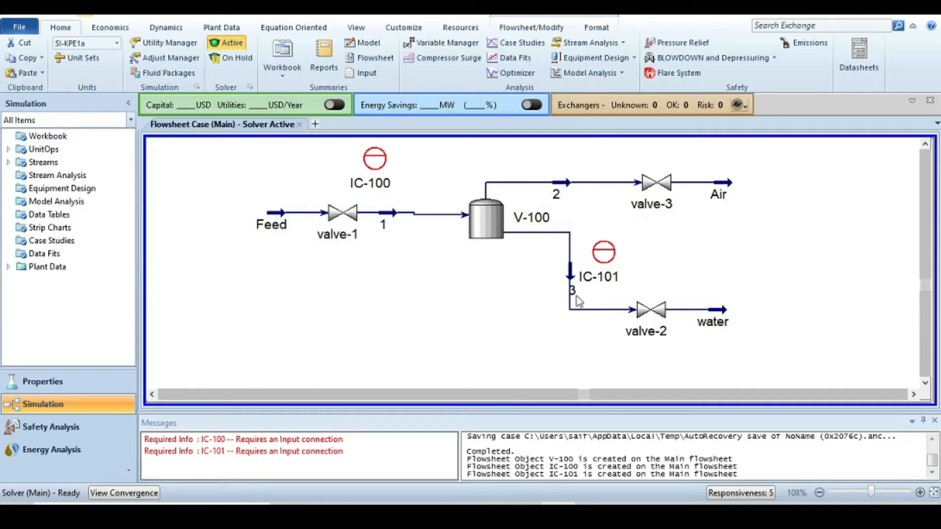
- Move controller IC-100 just above valve-1 on the flowsheet and open its window
scroll(407, 301, down, 2)
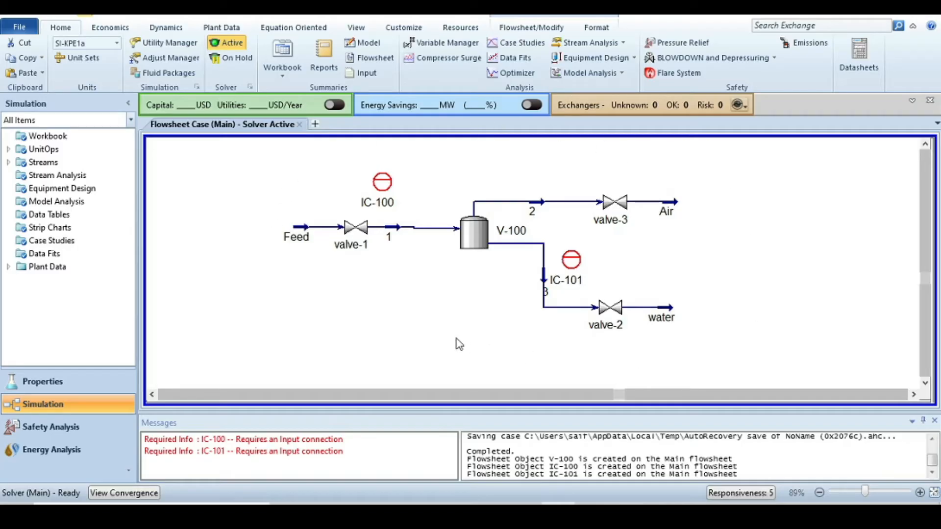
mouse_move(386, 190)
drag(386, 187, 349, 174)
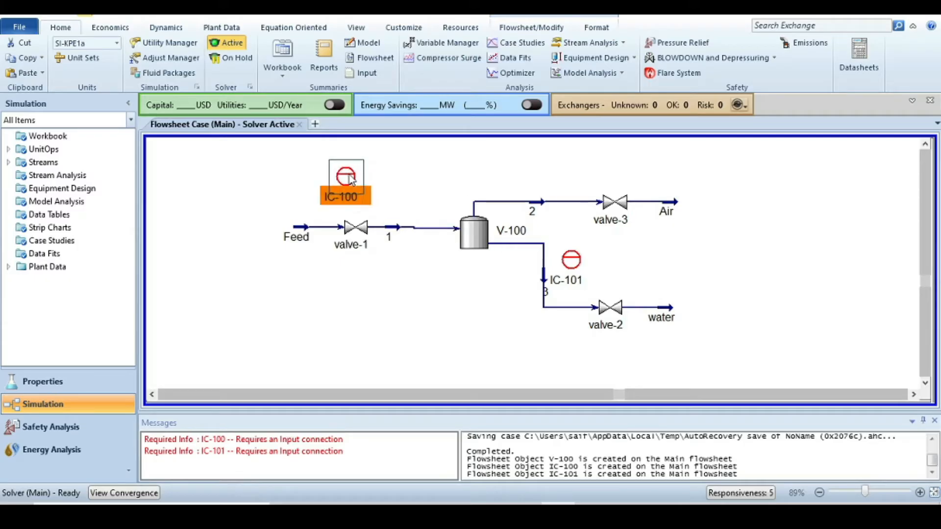
mouse_move(354, 182)
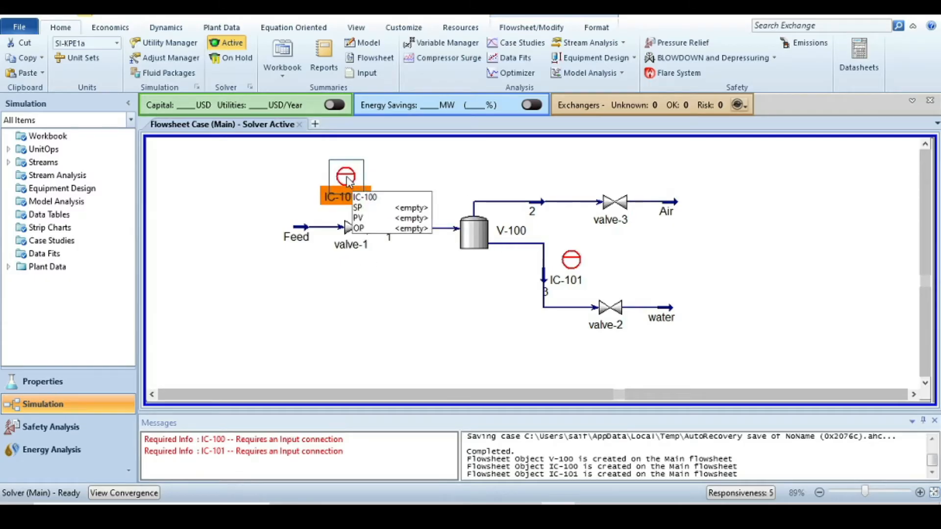
double_click(346, 178)
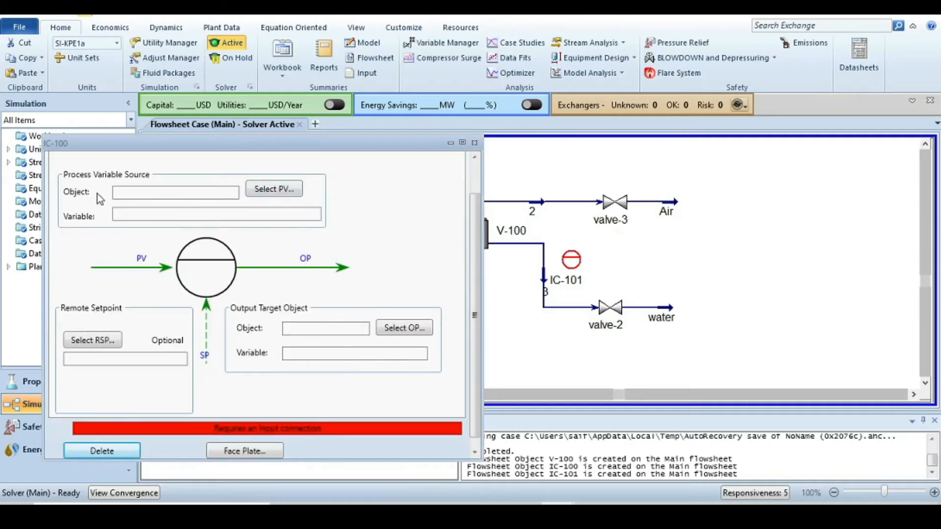
- Set the controller's process variable source to the Feed stream's Mass Flow
click(268, 191)
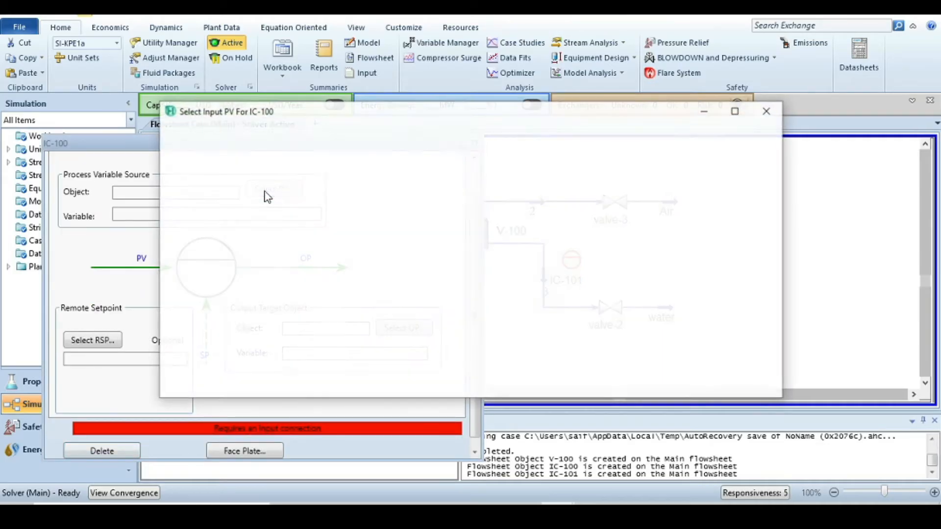
click(372, 215)
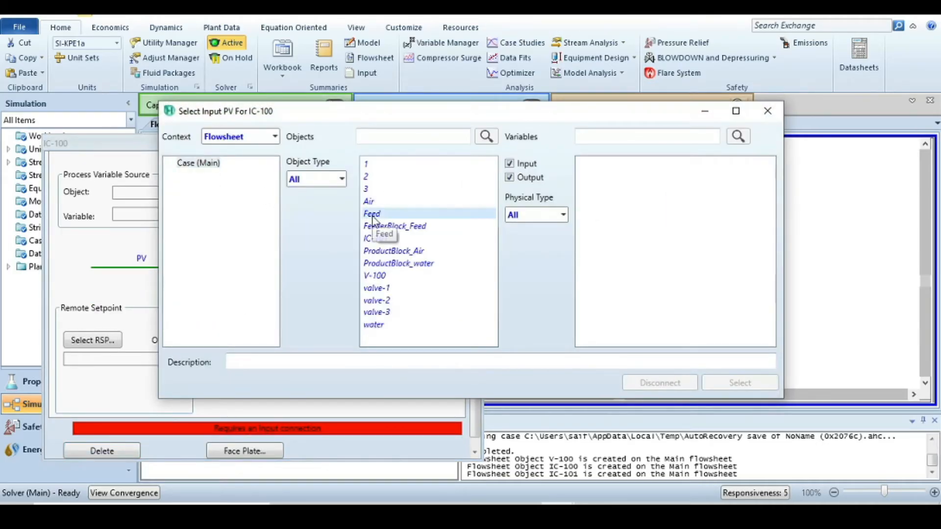
click(595, 135)
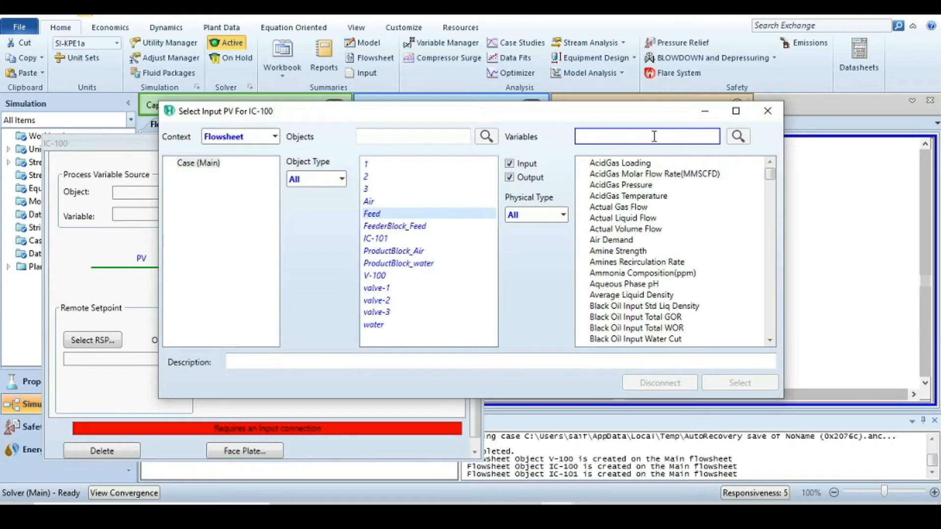
text(mass )
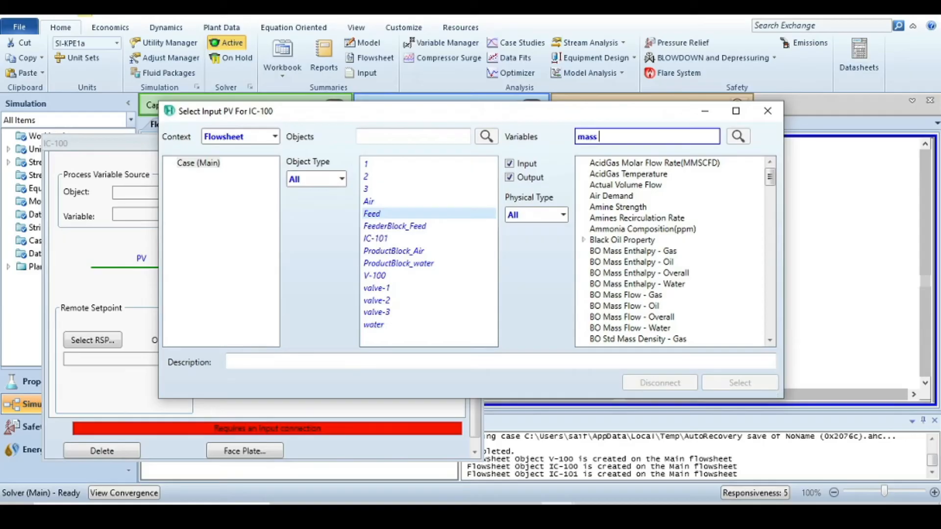
text(flow)
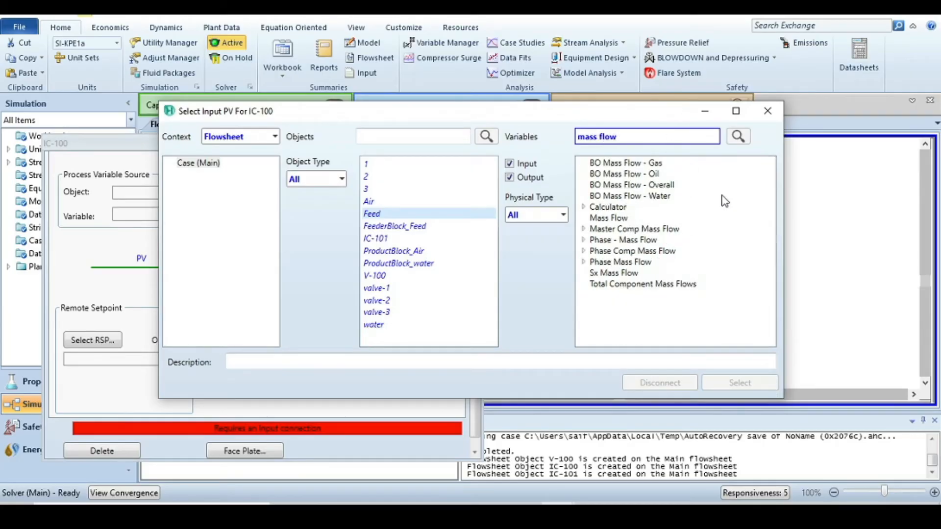
click(606, 219)
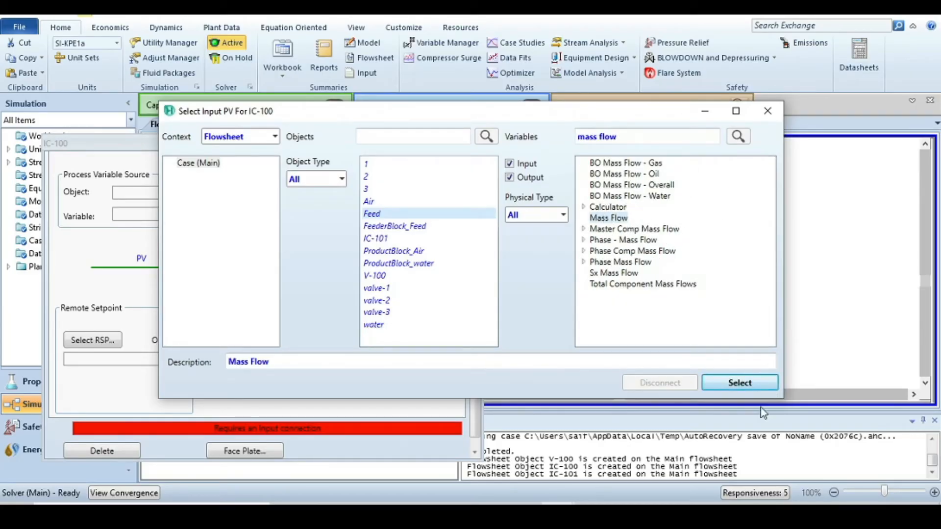
click(740, 382)
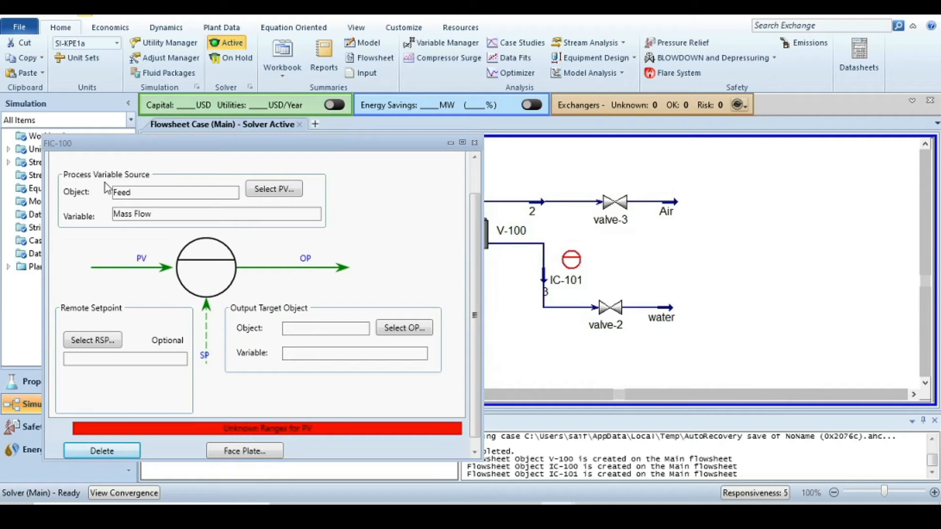
- Set the controller's output target to valve-1's Actuator Desired Position and open its parameters page
click(405, 328)
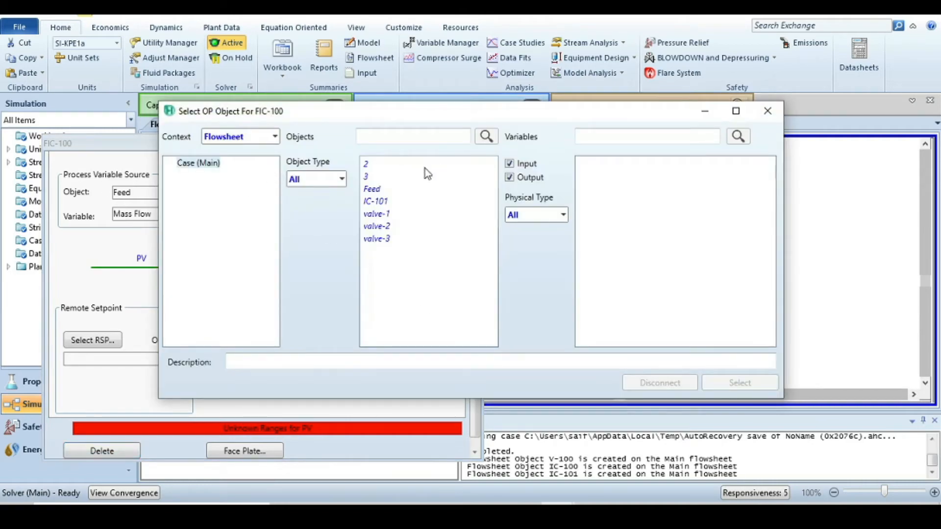
click(385, 216)
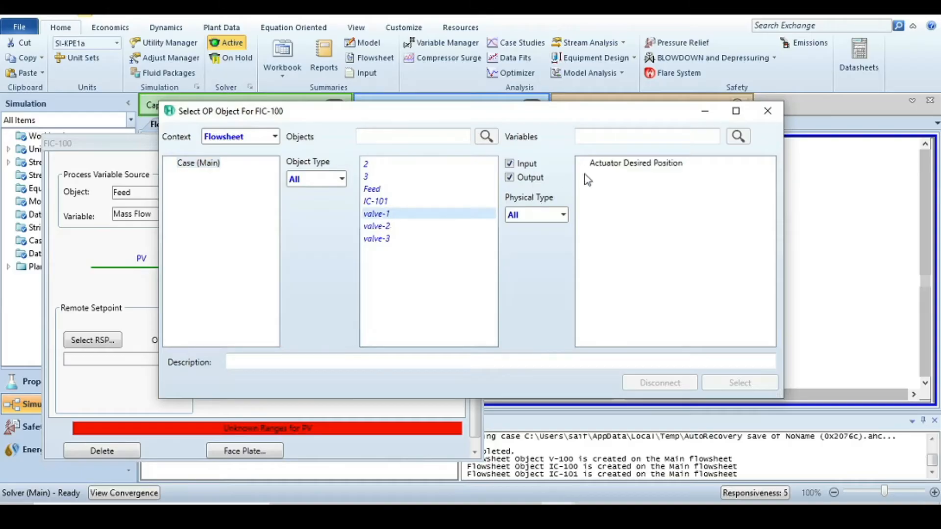
click(598, 166)
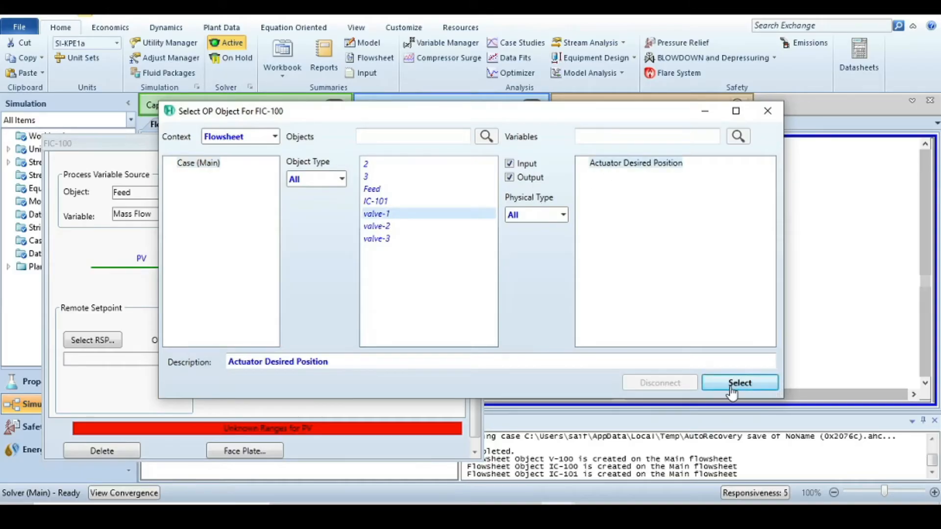
click(739, 382)
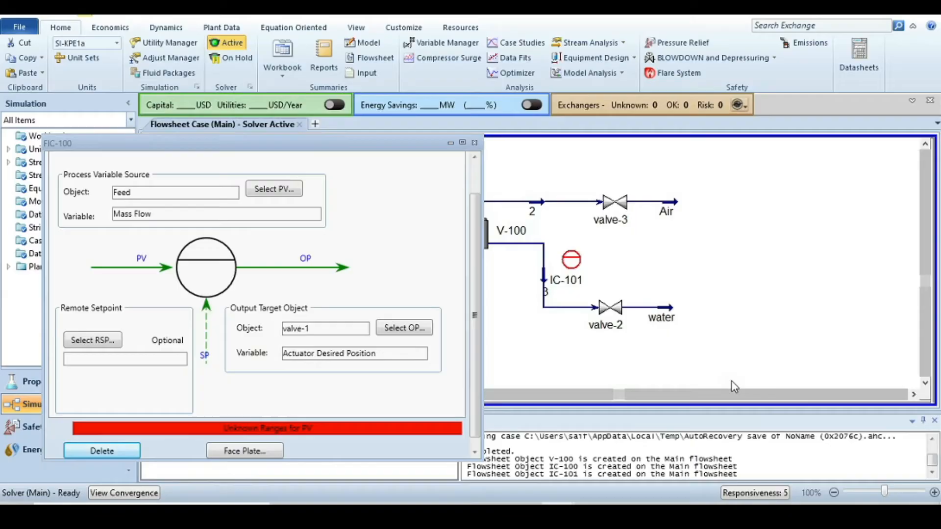
drag(392, 143, 768, 91)
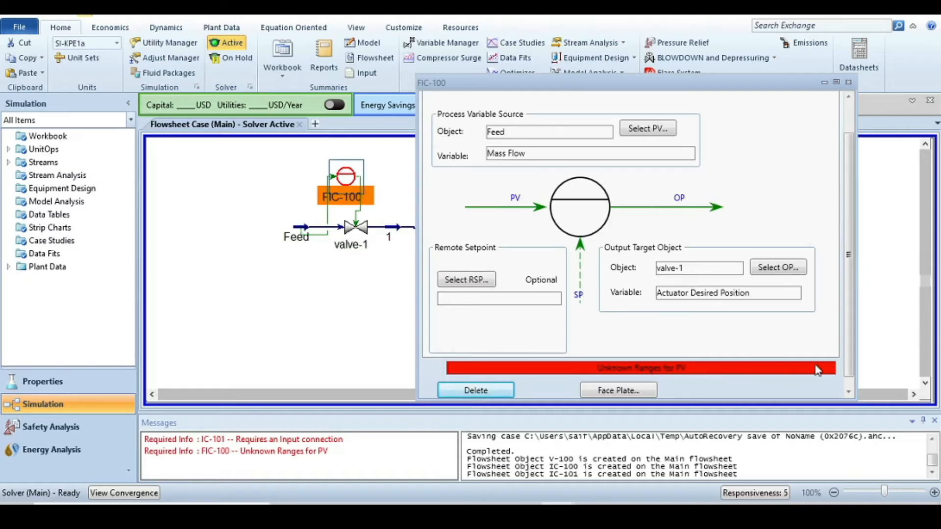
drag(853, 343, 853, 238)
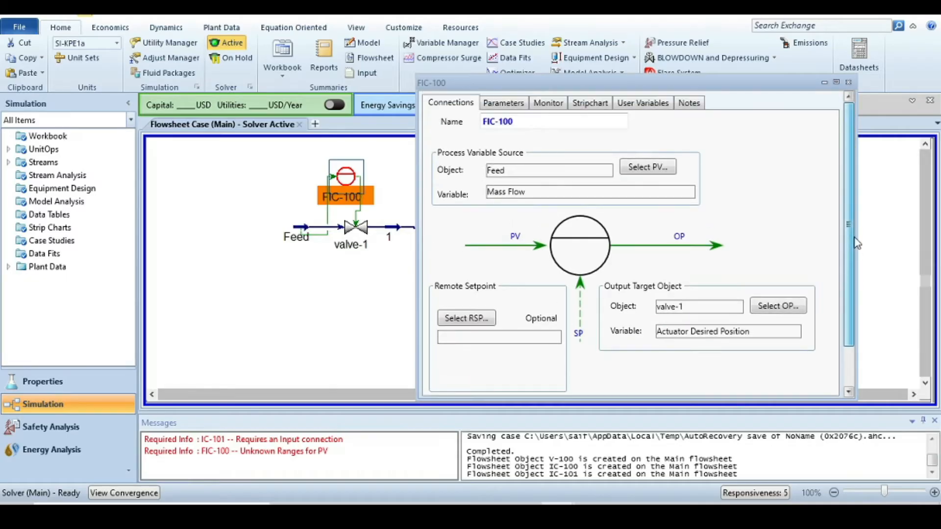
click(500, 102)
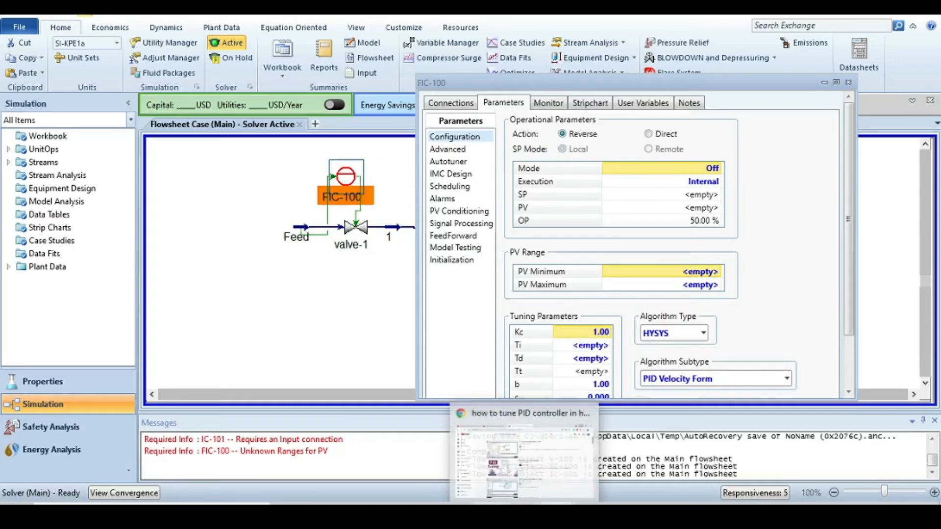
- Switch to the presentation to review the process diagram and controller specification slides, then return to HYSYS
click(492, 513)
click(90, 371)
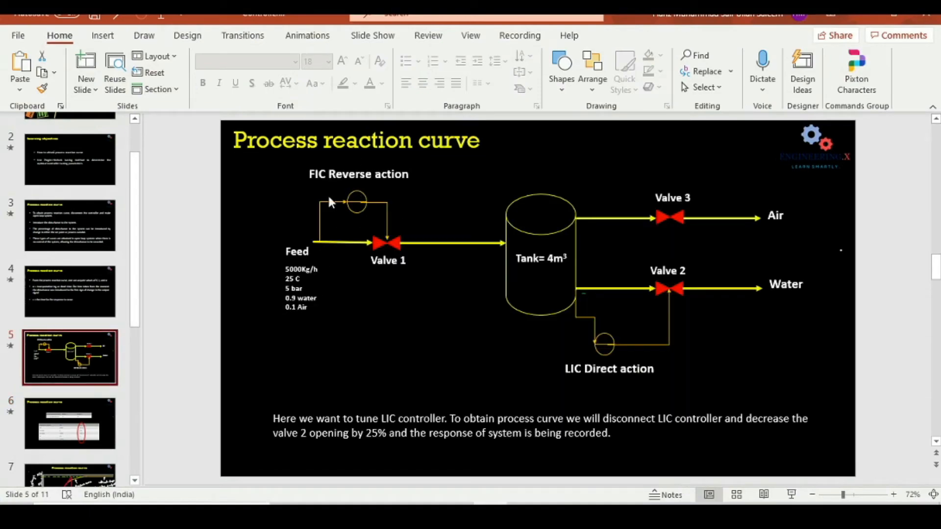
click(86, 415)
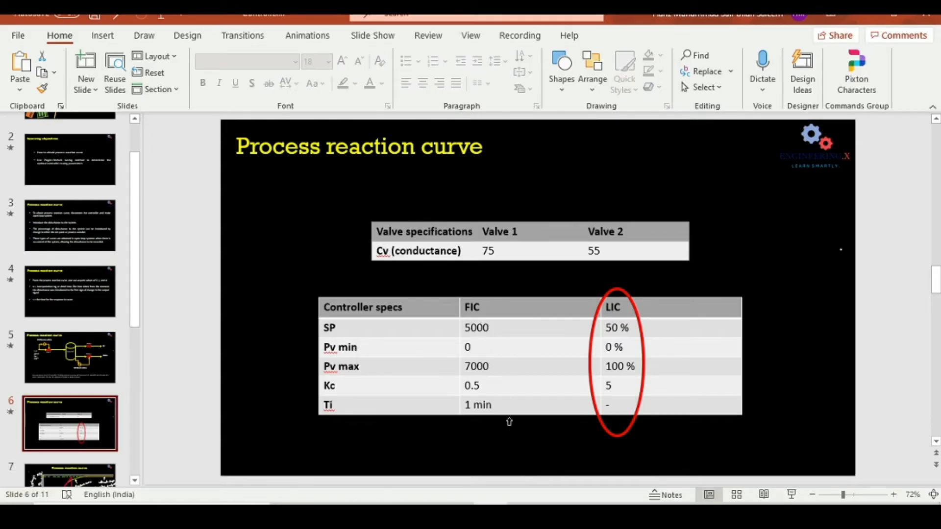
mouse_move(622, 463)
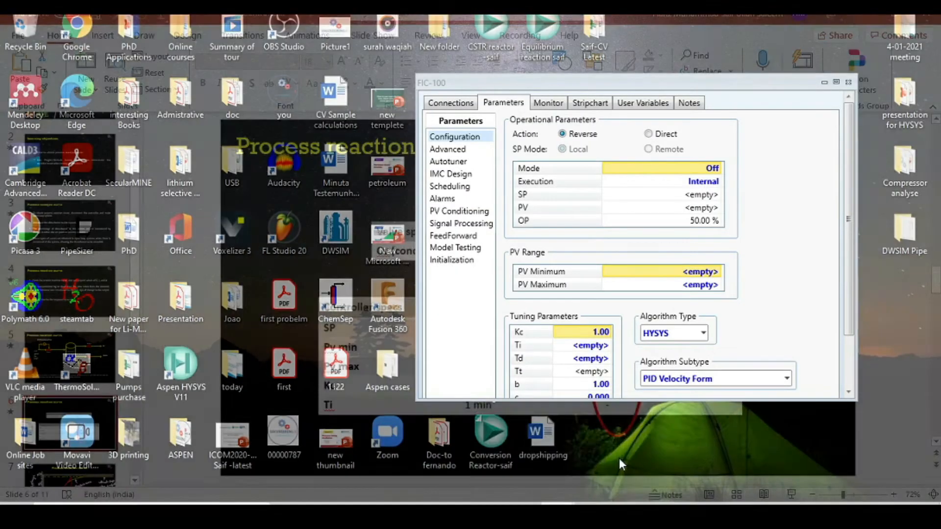
click(622, 463)
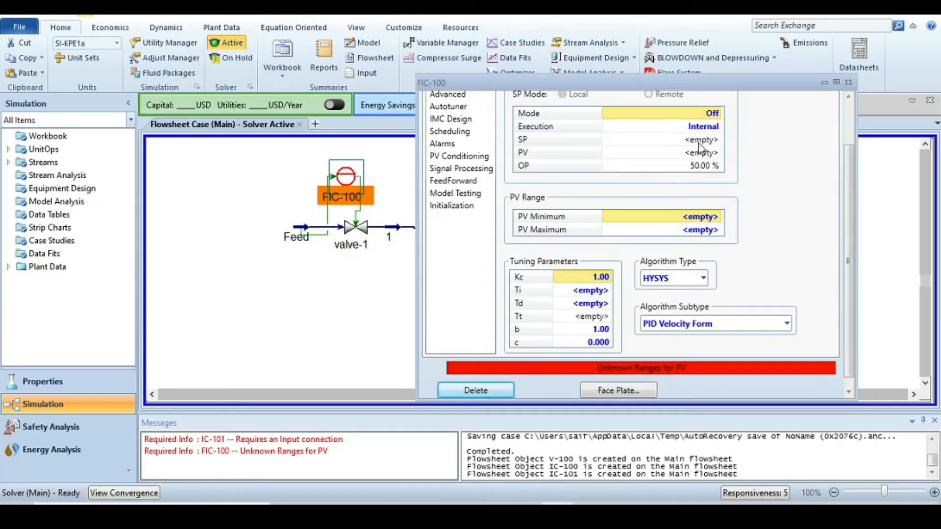
- Try changing the controller mode, and set the PV range to a minimum of 0 kg/h and maximum of 7000 kg/h
click(719, 114)
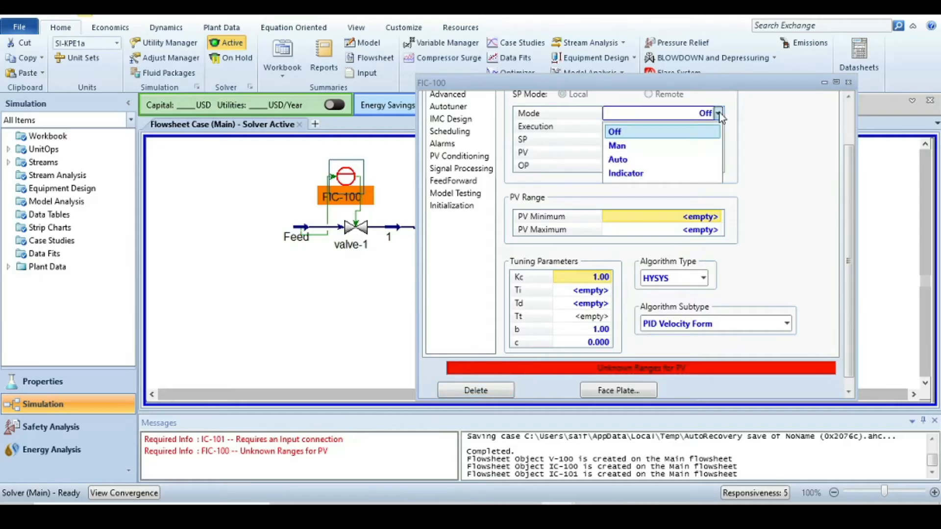
click(629, 161)
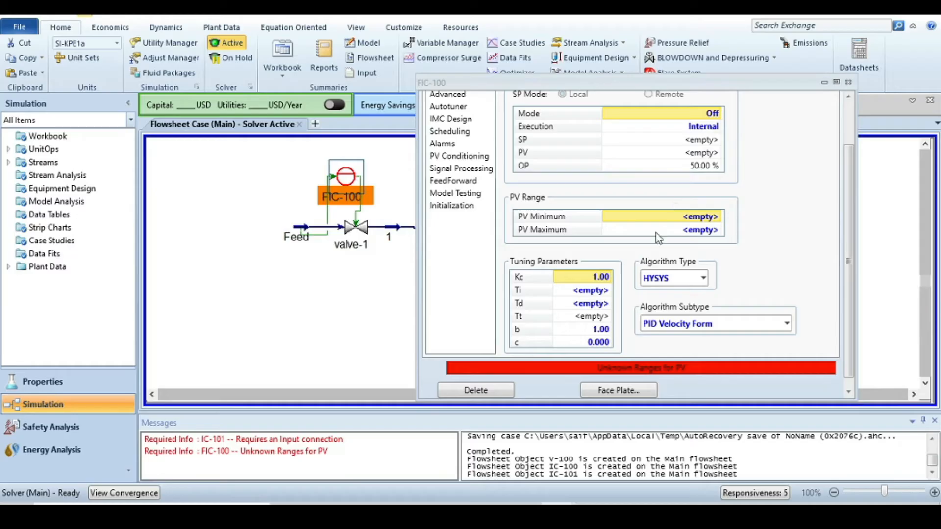
text(0 kg/h)
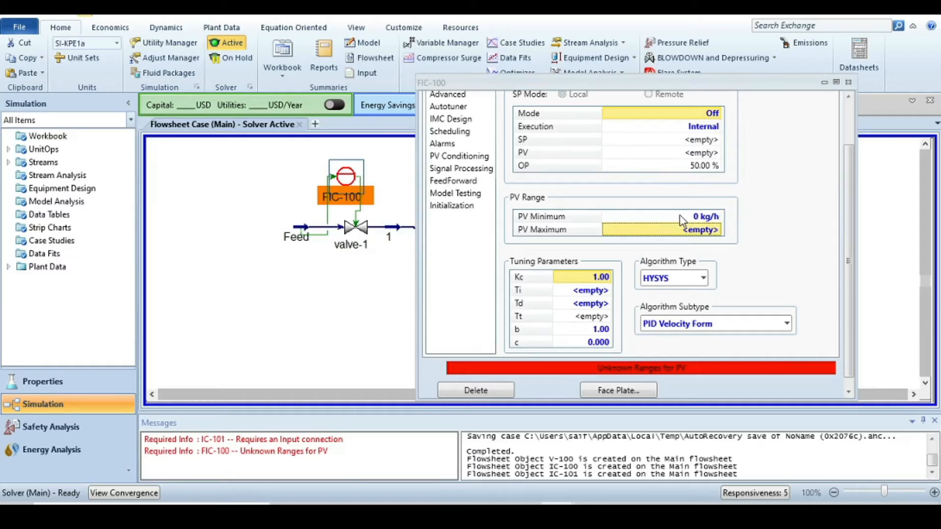
key(Return)
text(1)
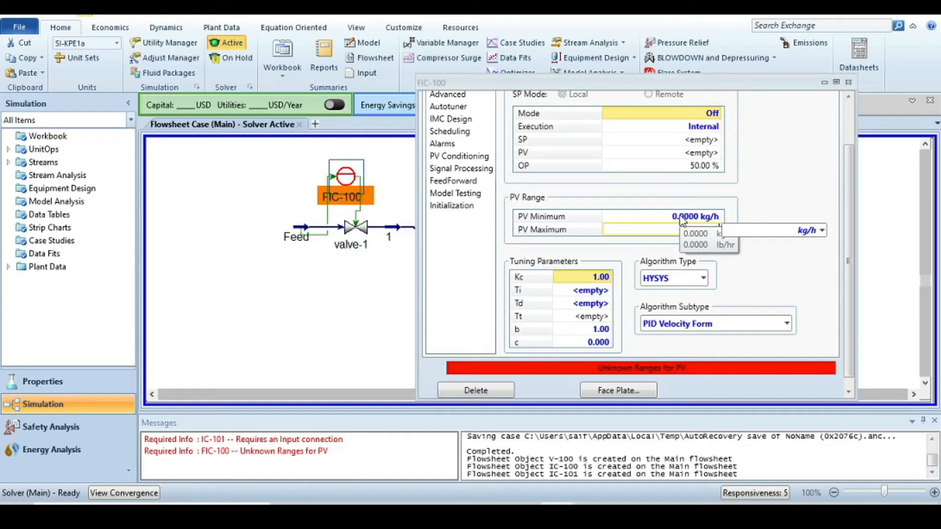
text(000)
key(Return)
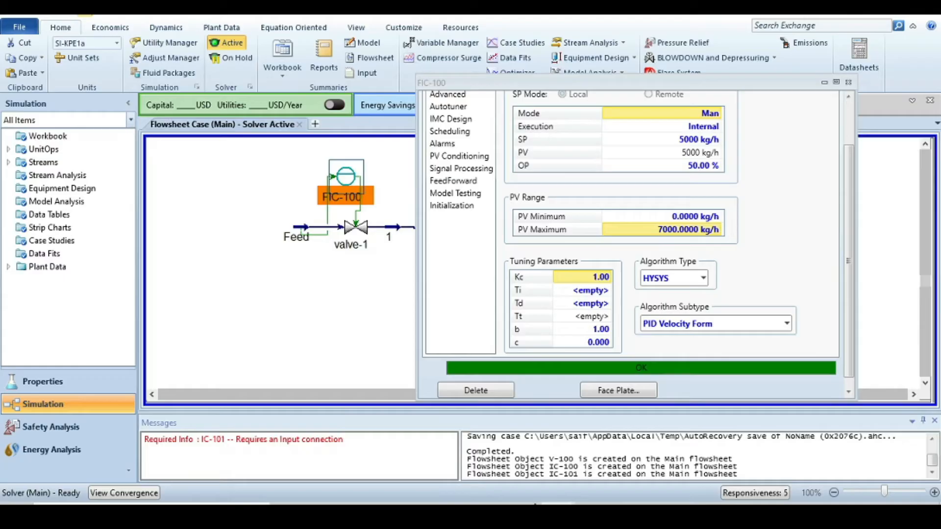
- Switch to the presentation to review the FIC and LIC controller specifications
click(491, 516)
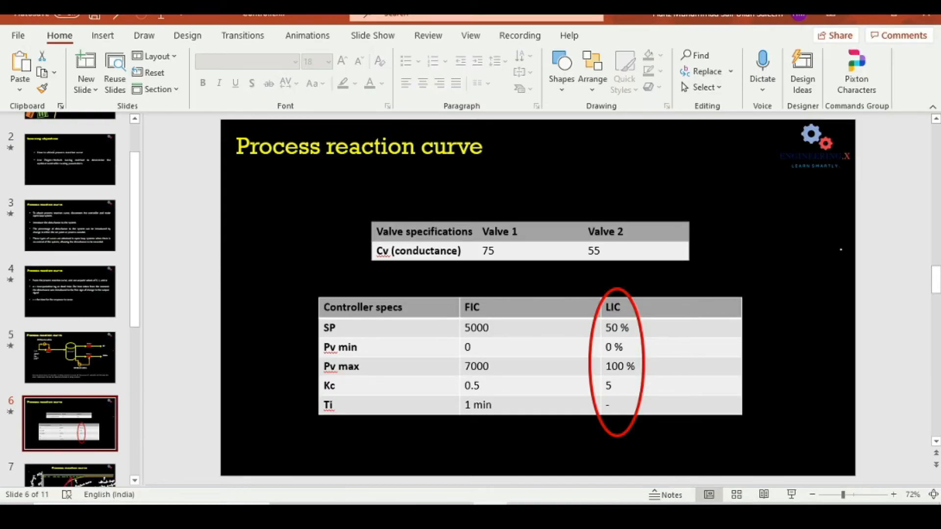
- Return to HYSYS and set the FIC controller's tuning to Kc 0.5 and Ti 1
click(556, 514)
click(602, 332)
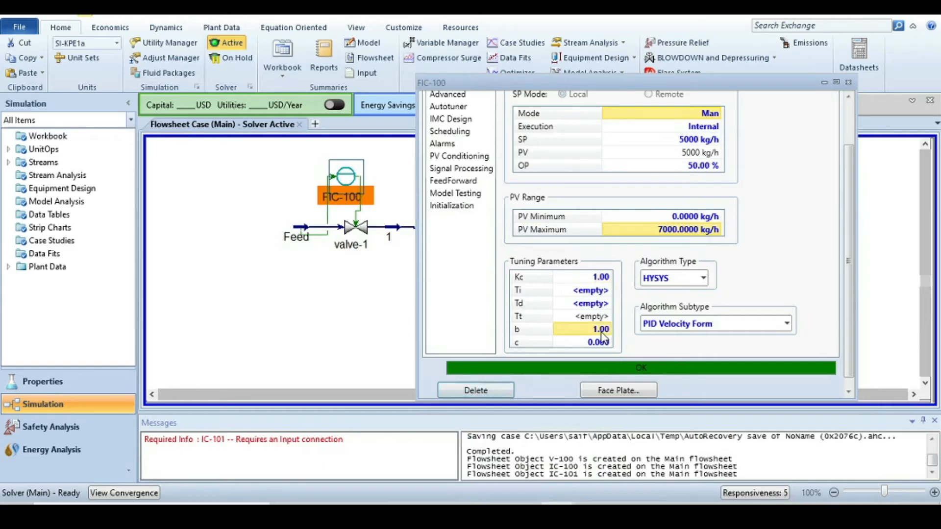
click(601, 279)
text(0)
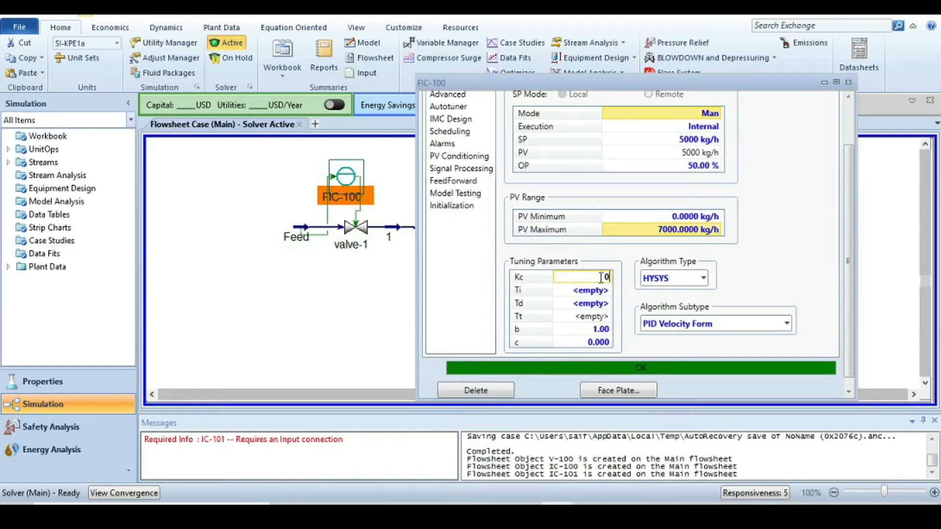
text(.5)
key(Return)
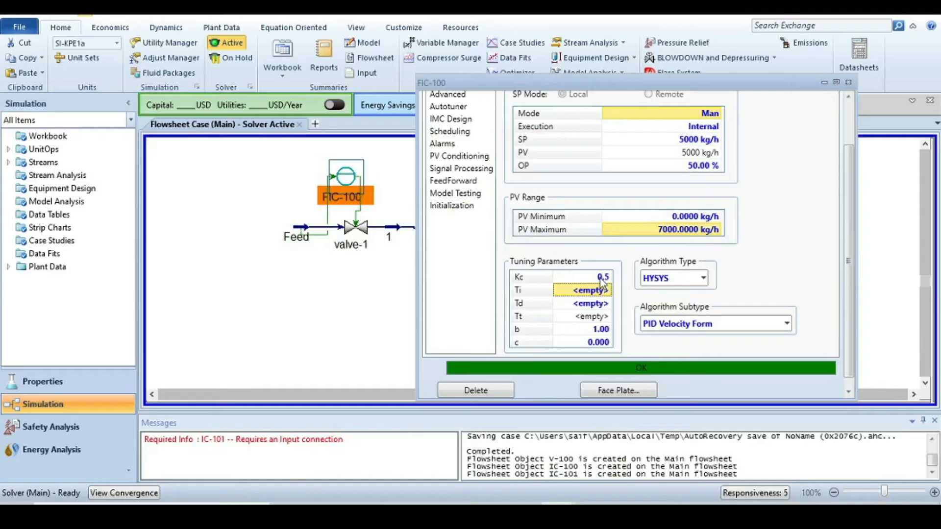
text(1)
key(Return)
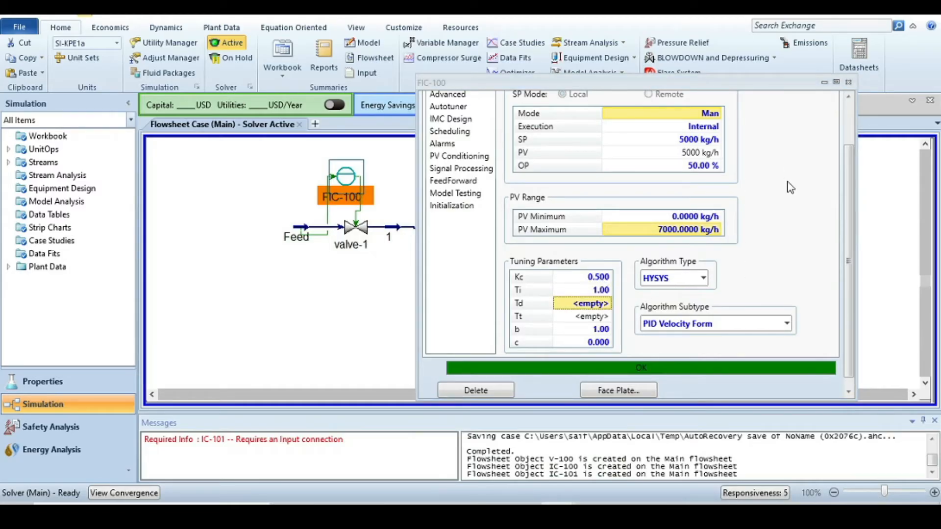
- Open the FIC-100 face plate, position it beside the flowsheet, and close the controller window
scroll(836, 196, up, 2)
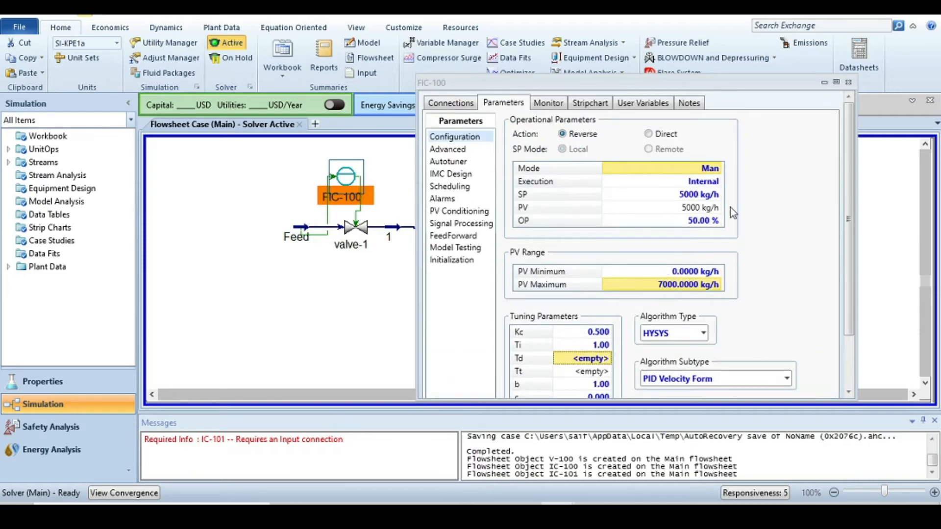
drag(847, 239, 847, 323)
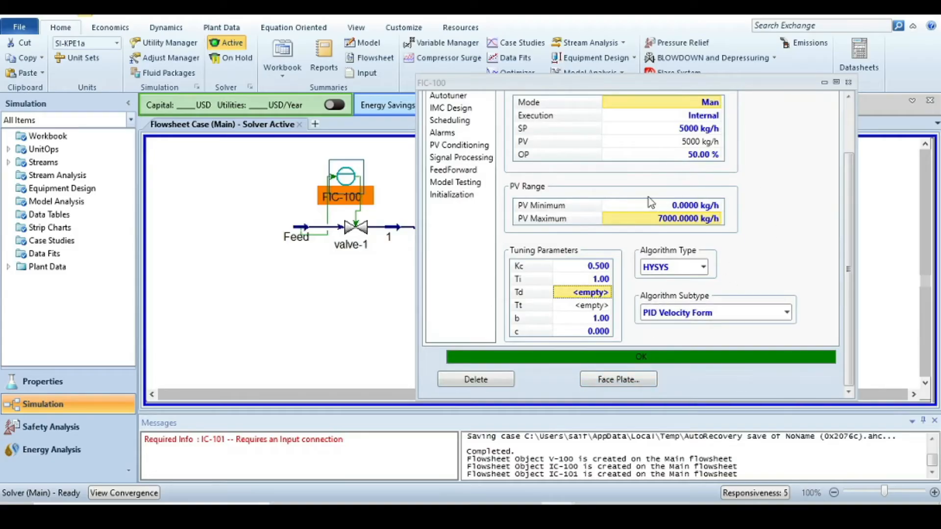
click(613, 381)
drag(156, 180, 206, 160)
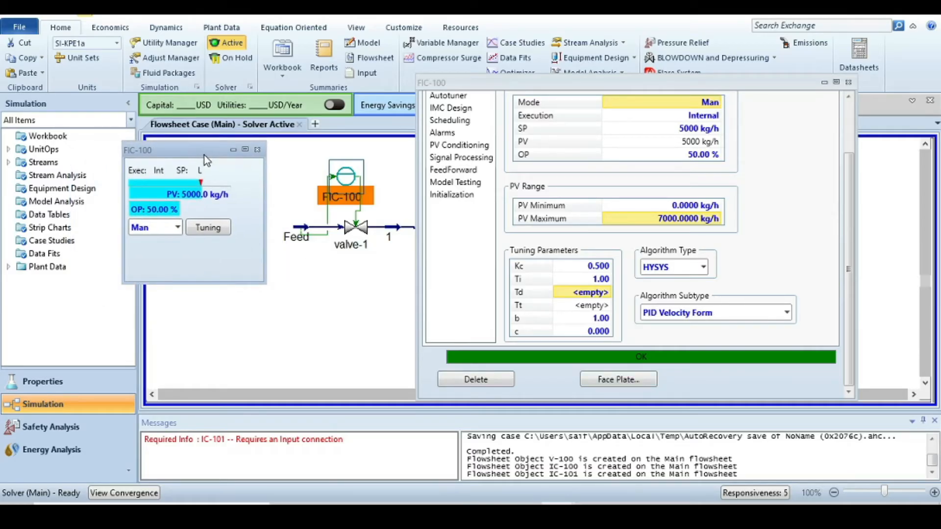
click(847, 85)
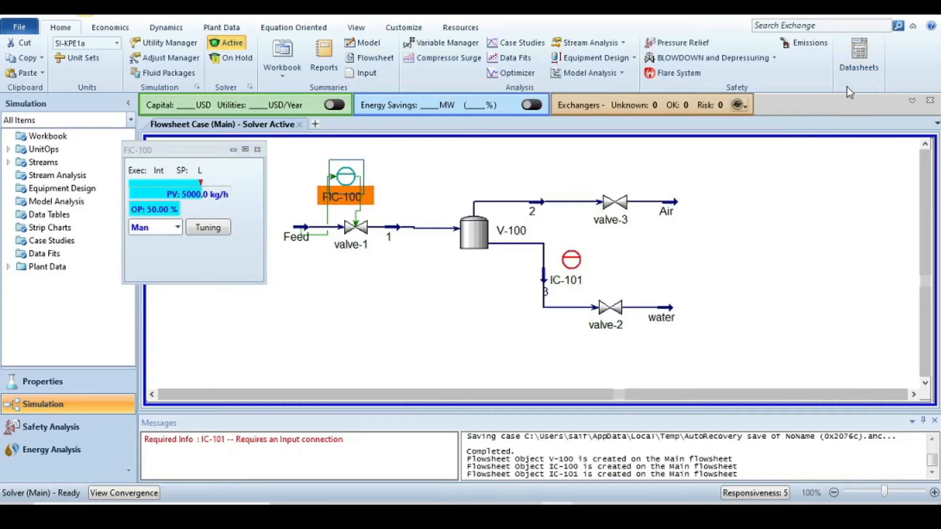
- Open controller IC-101 and set its process variable to V-100's Liquid Percent Level
click(466, 324)
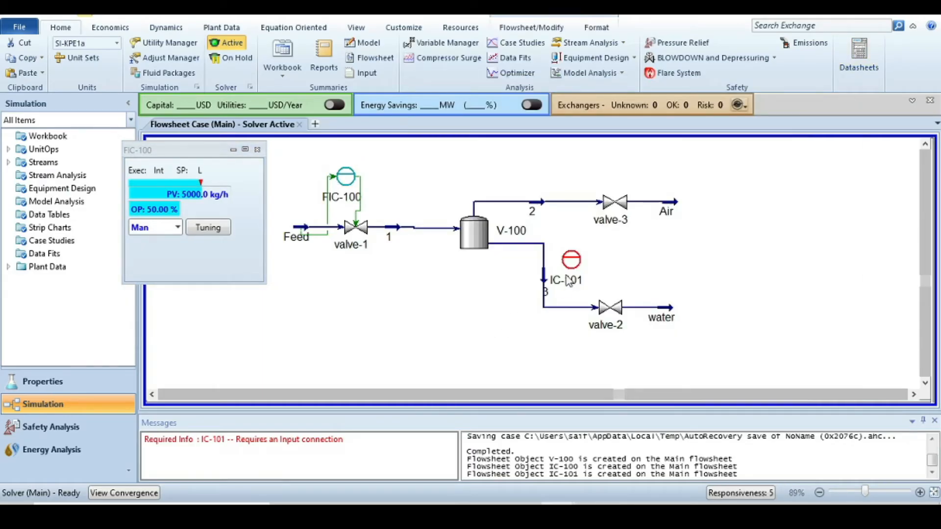
mouse_move(577, 263)
double_click(571, 259)
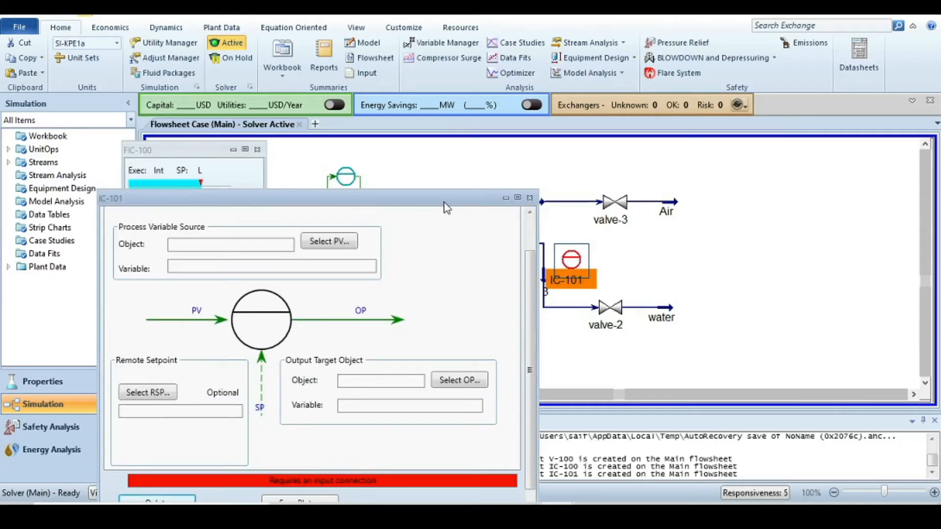
drag(444, 202, 472, 144)
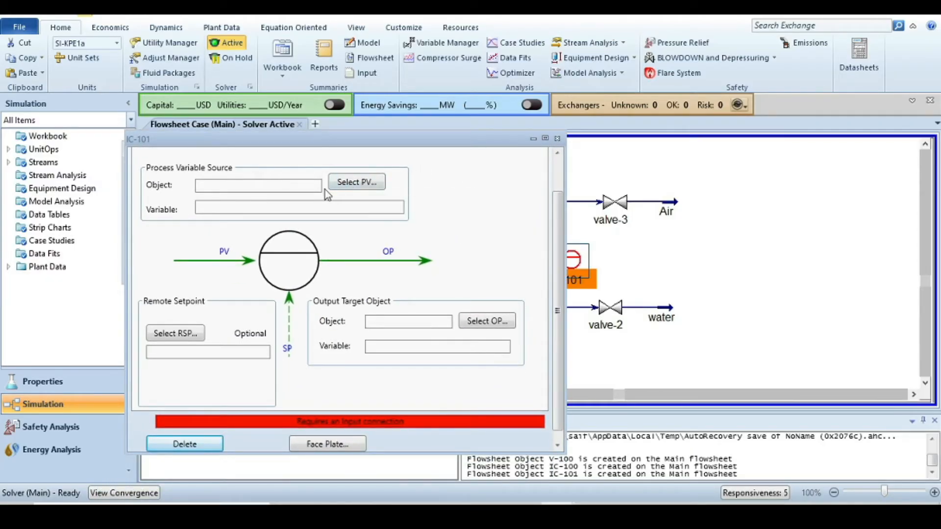
click(344, 183)
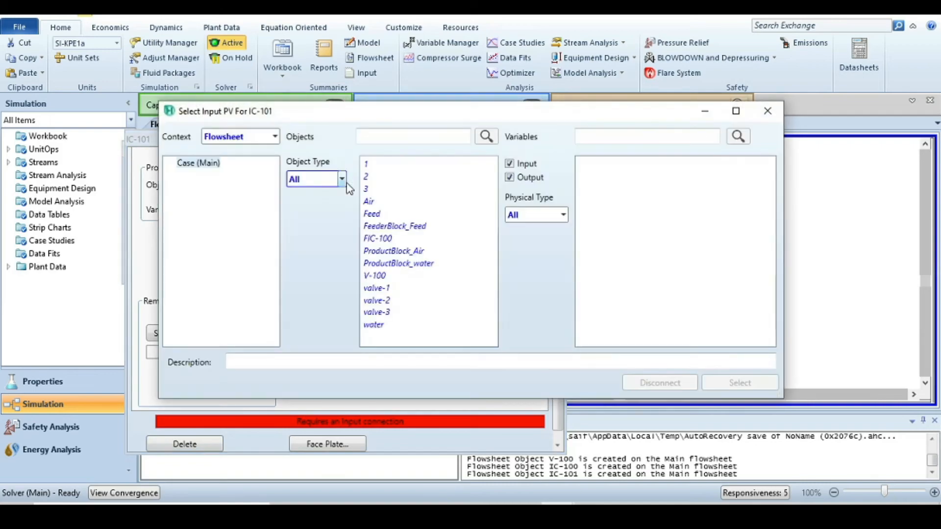
click(375, 277)
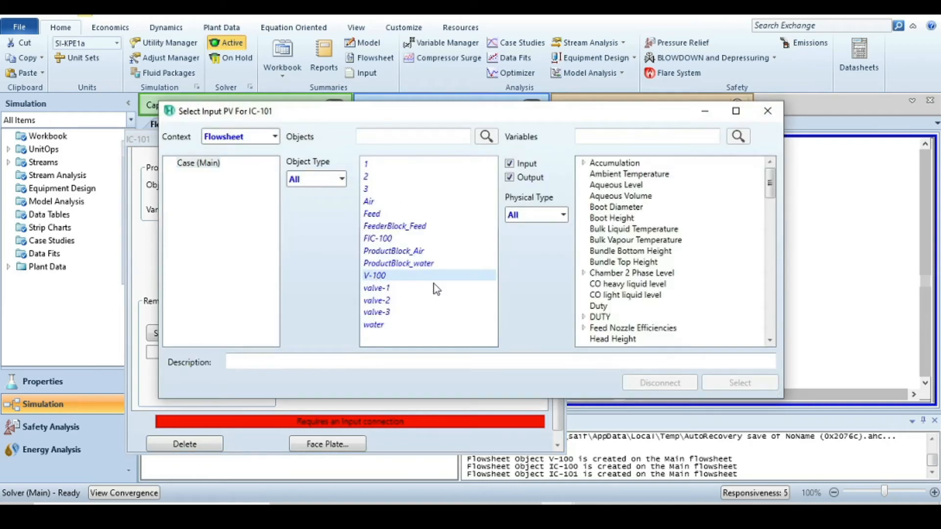
click(624, 136)
text(percen)
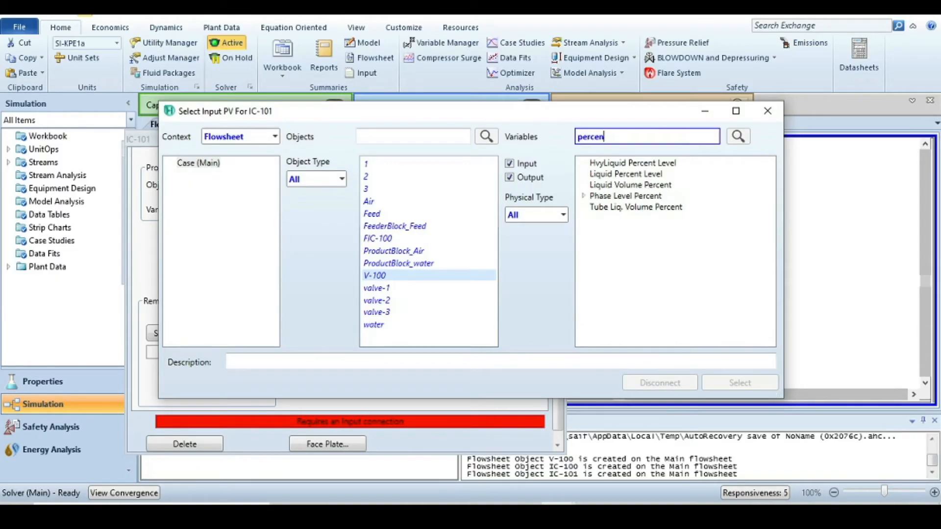
click(626, 175)
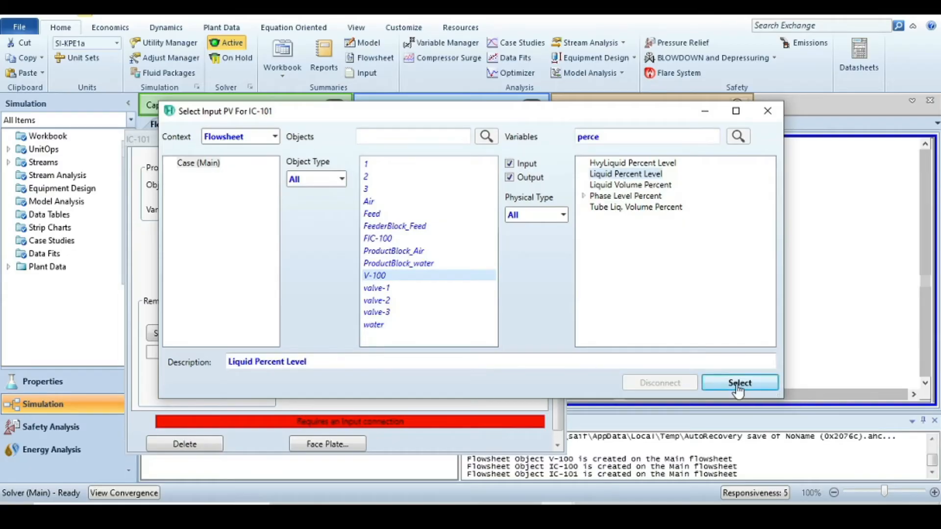
click(736, 384)
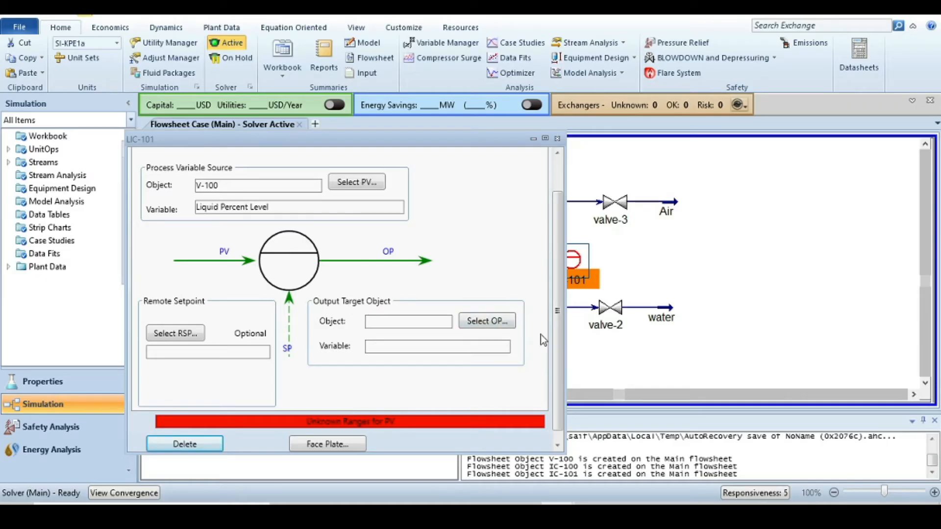
- Set the controller's output target to valve-2's Actuator Desired Position
click(500, 325)
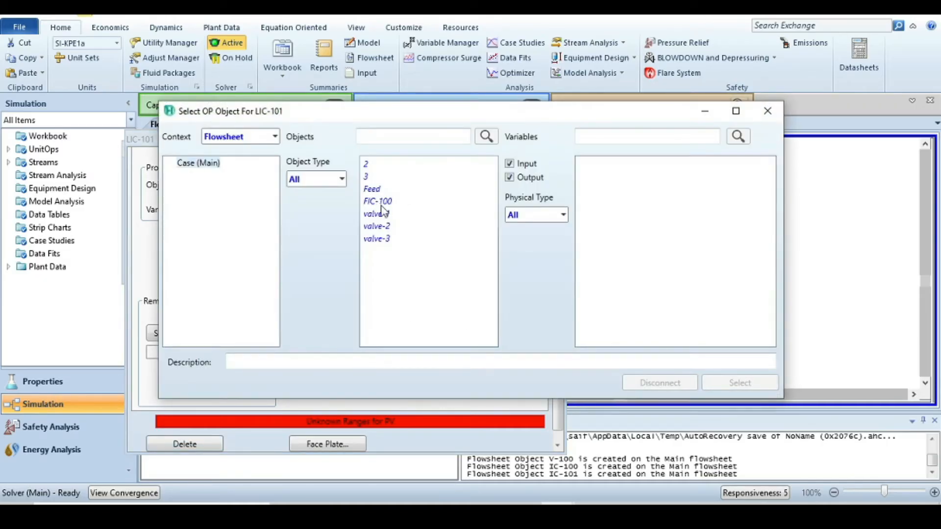
click(377, 226)
click(640, 163)
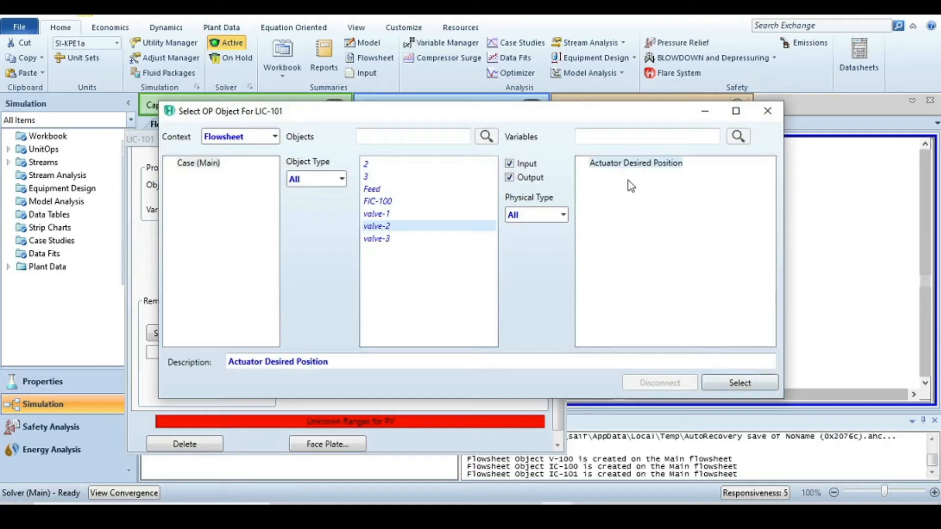
click(740, 383)
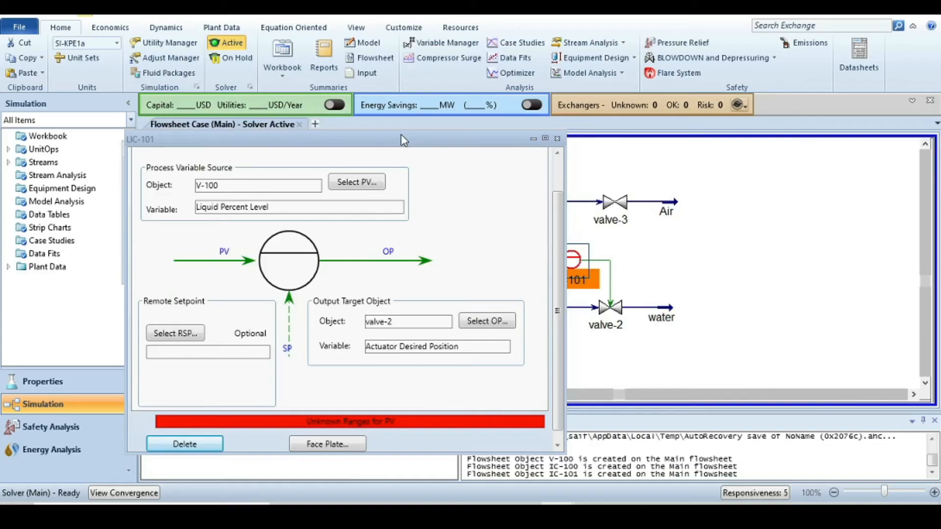
- Open the LIC controller's parameters page and try setting its mode to Auto
drag(411, 136, 697, 88)
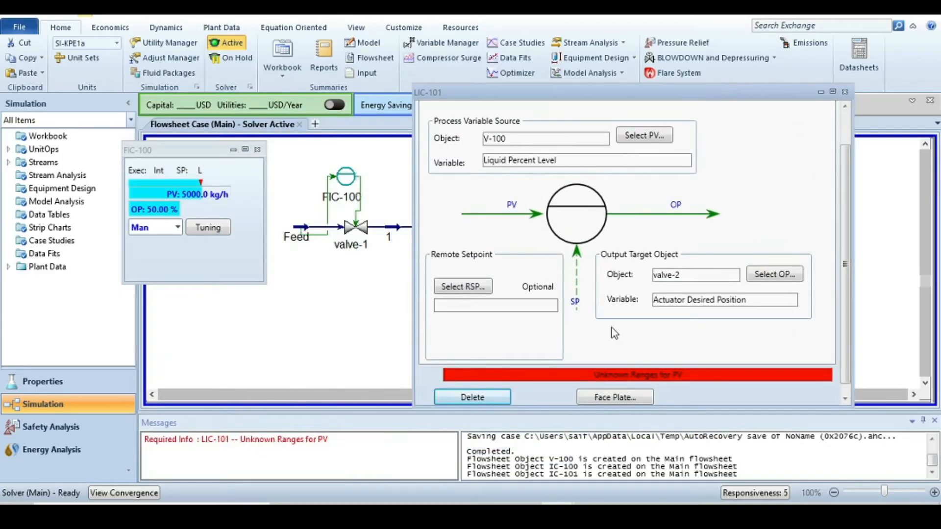
scroll(626, 338, up, 2)
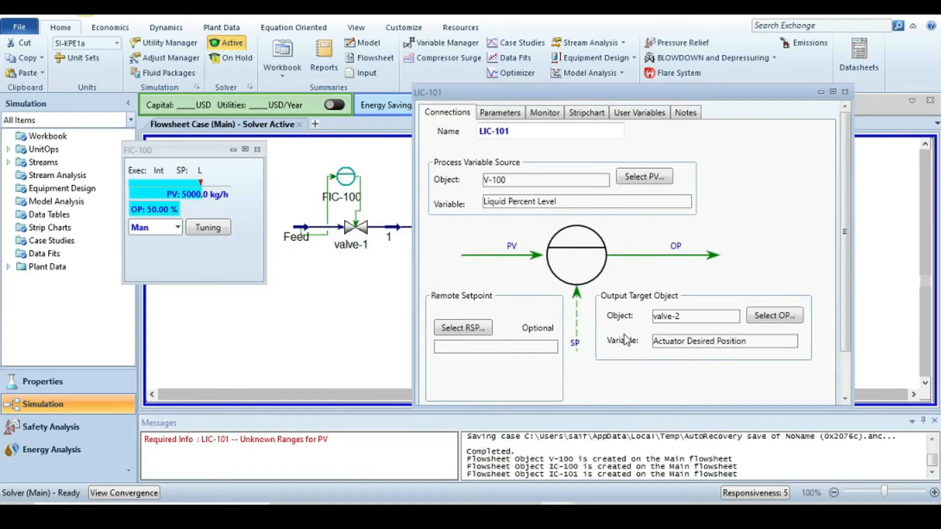
click(503, 114)
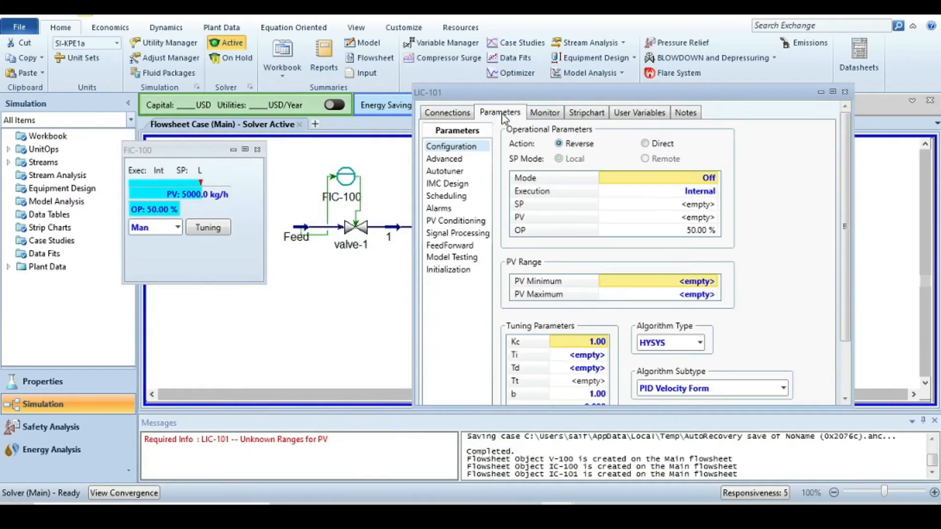
click(713, 178)
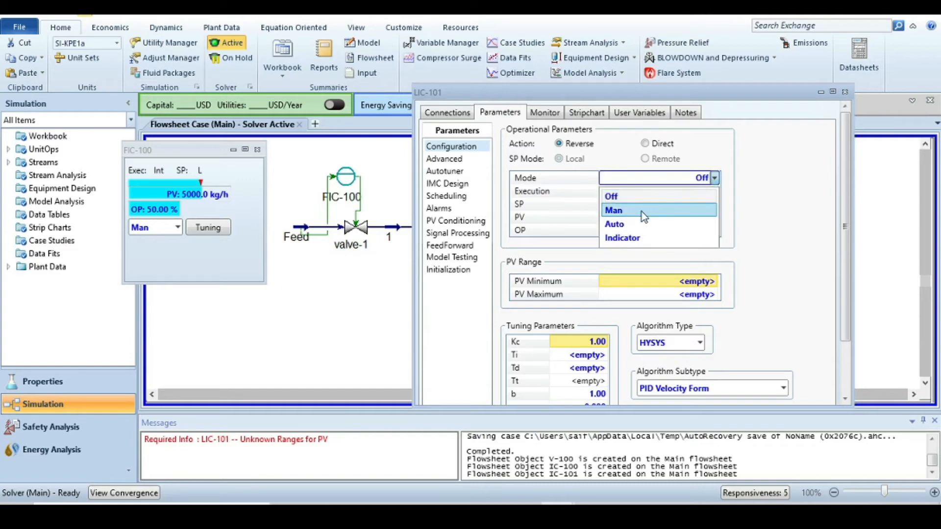
click(633, 224)
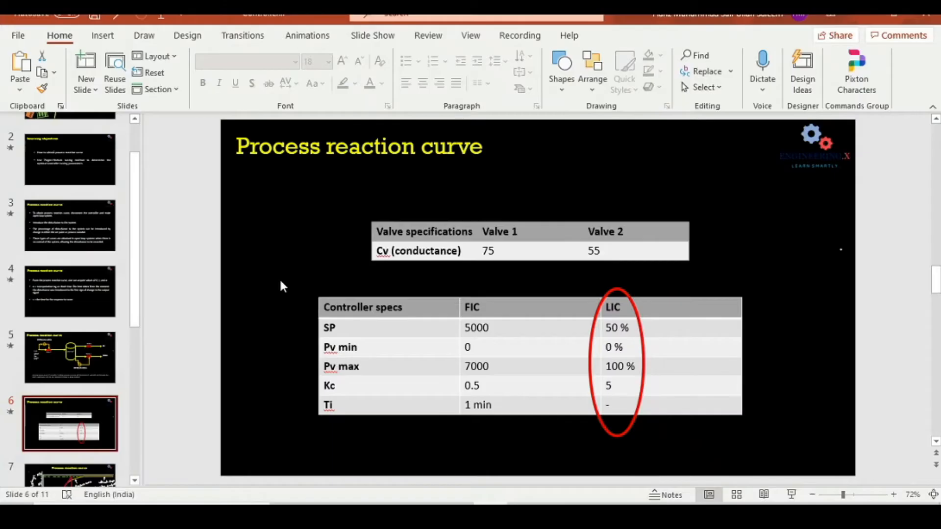
- Switch to the presentation to review the process diagram slide, then return to the LIC-101 window
click(98, 343)
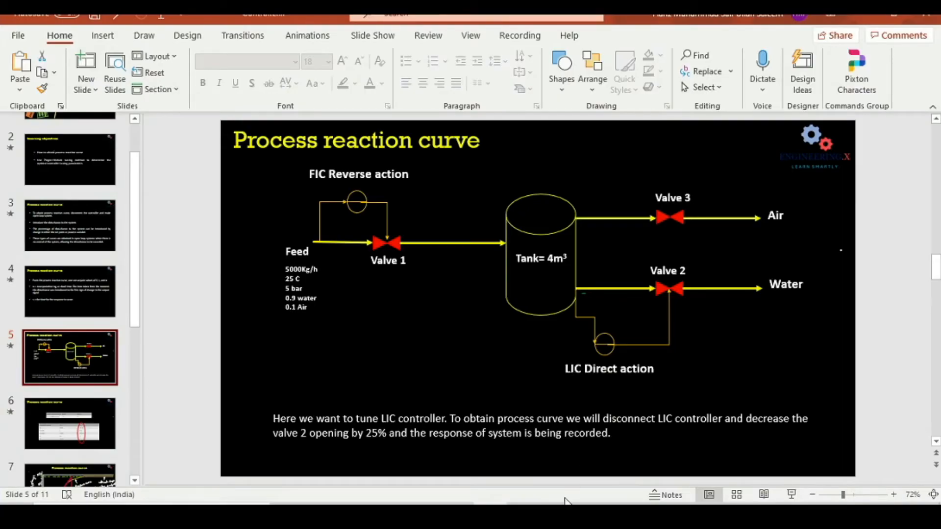
click(557, 514)
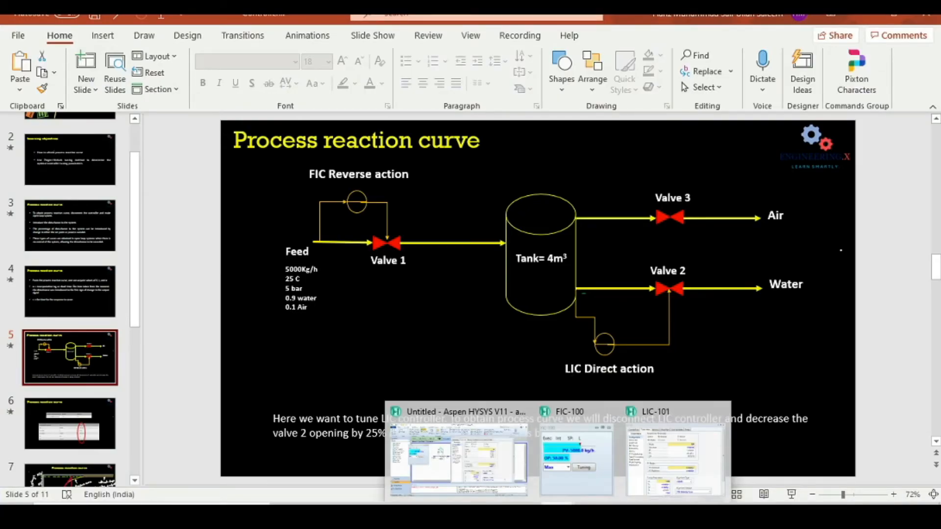
click(574, 464)
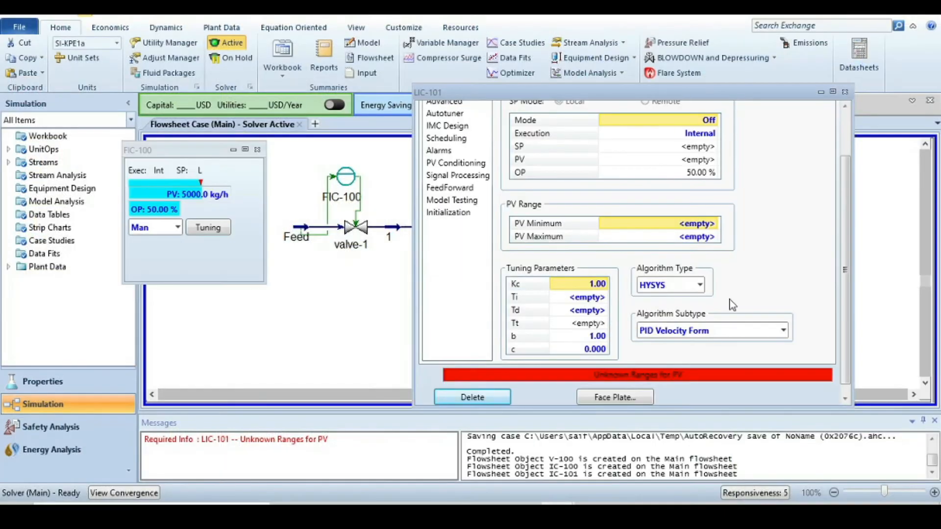
- Set the LIC controller's PV range to a minimum of 0% and maximum of 100%
scroll(731, 302, up, 3)
scroll(647, 143, down, 3)
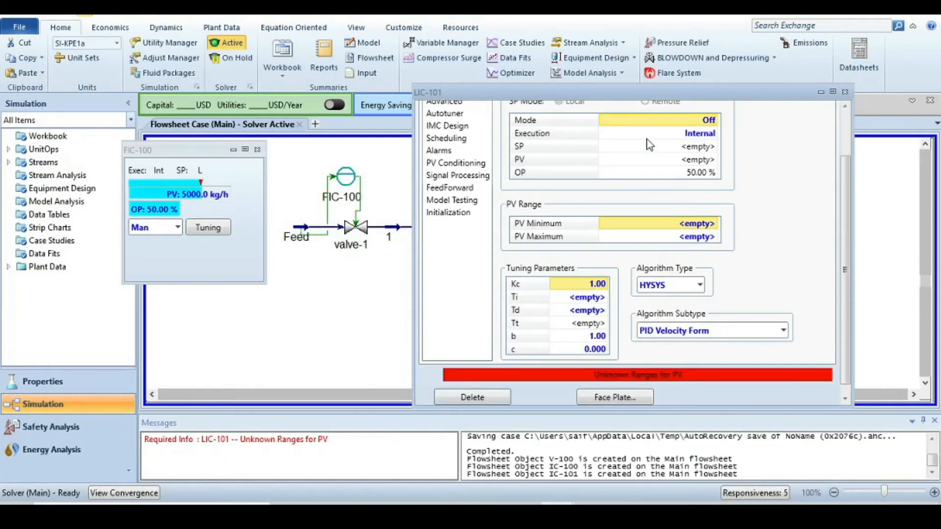
click(704, 225)
text(0)
key(Return)
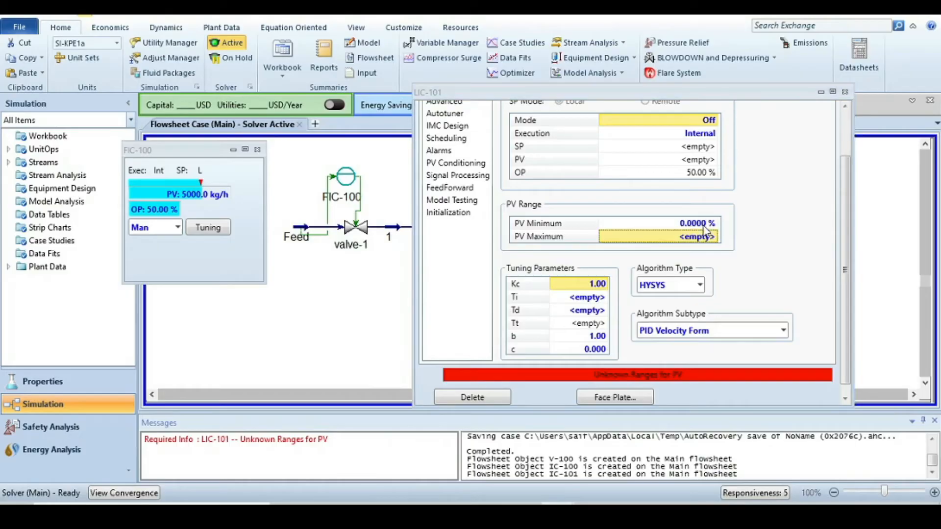
text(100)
key(Return)
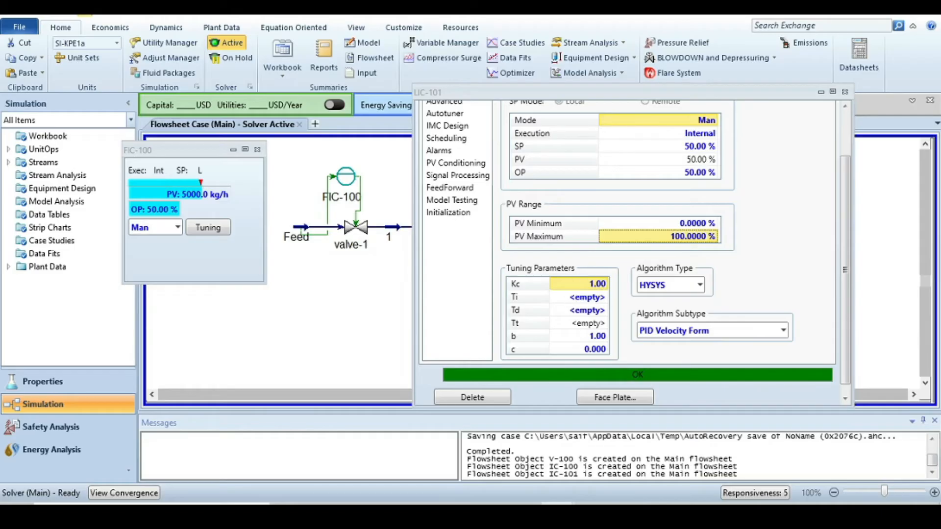
- Switch to the presentation to review the LIC controller specifications slide
key(alt+Tab)
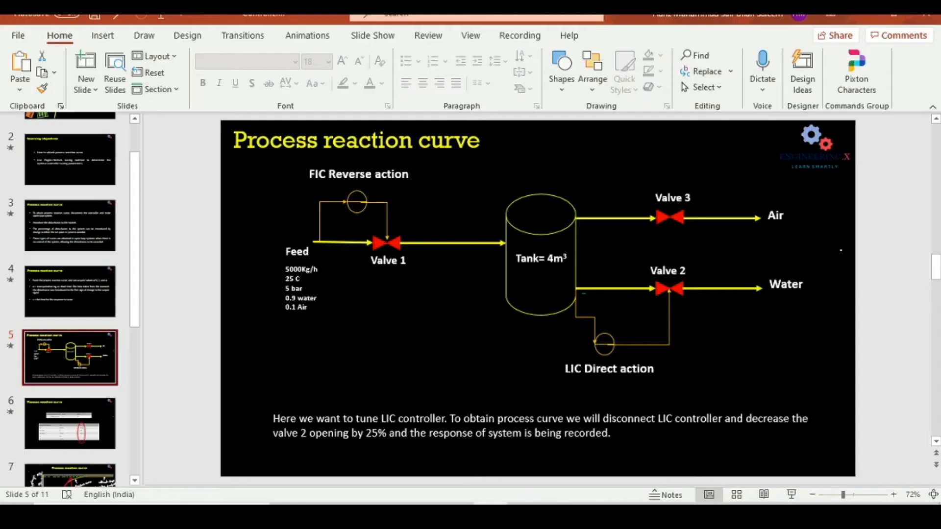
click(106, 418)
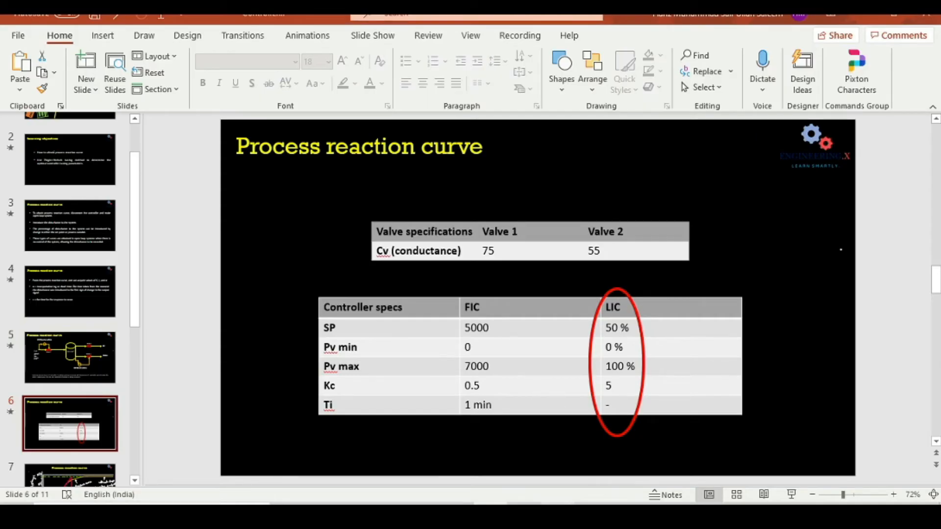
mouse_move(559, 515)
- Return to HYSYS and set the LIC controller's gain Kc to 5
click(438, 481)
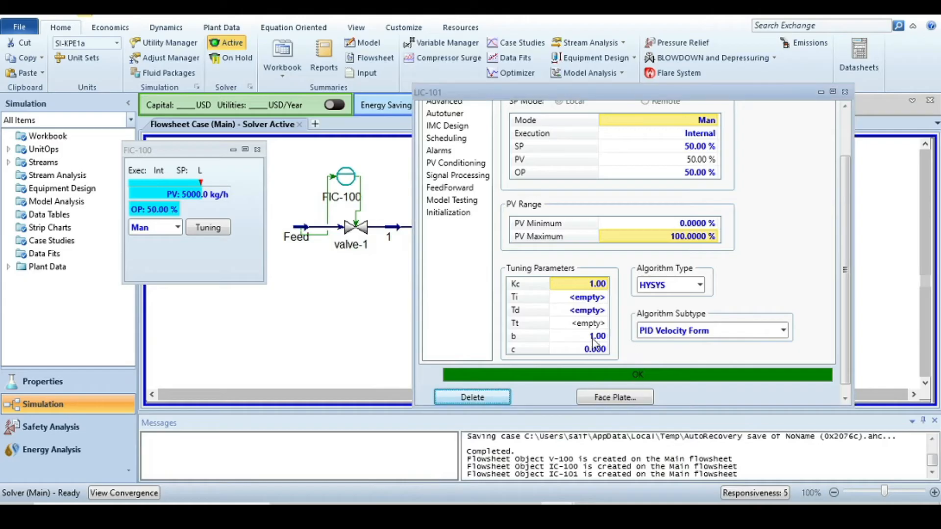
text(5)
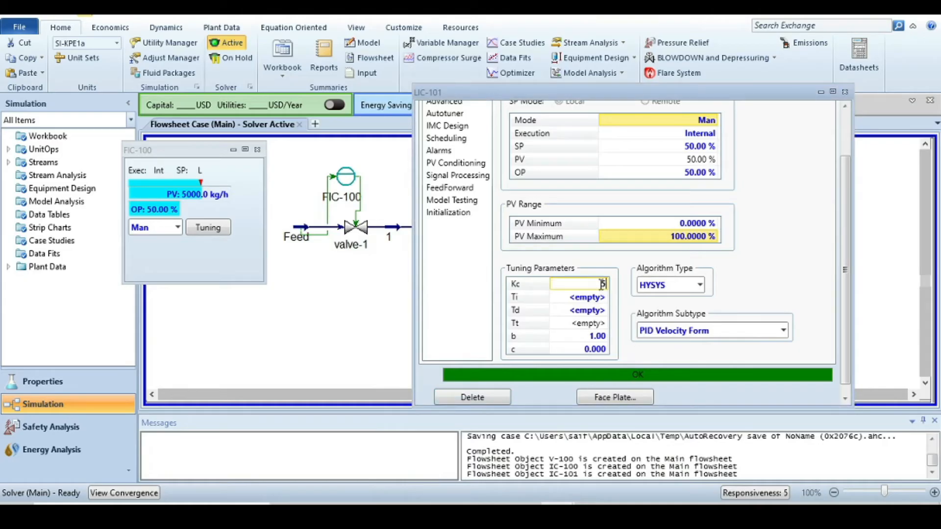
key(Return)
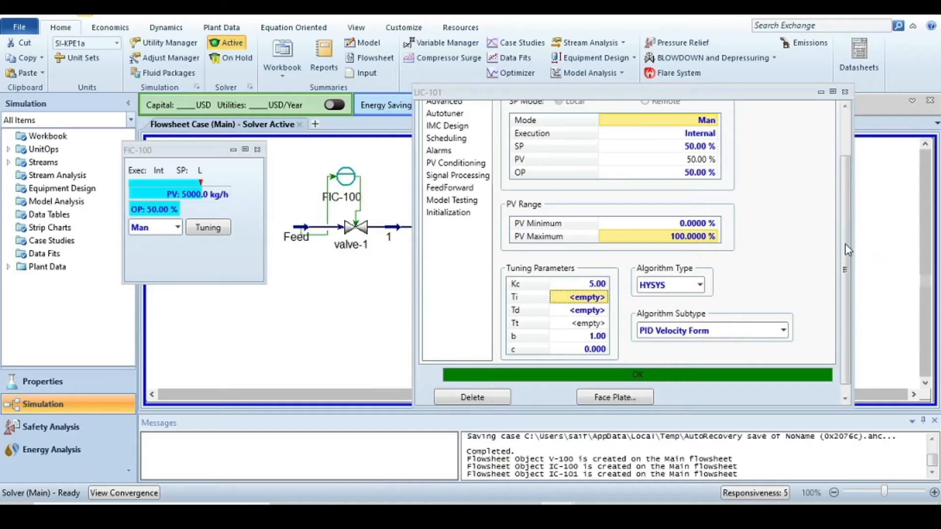
- Set the LIC-101 controller's mode to Auto
scroll(851, 202, up, 1)
scroll(851, 198, up, 3)
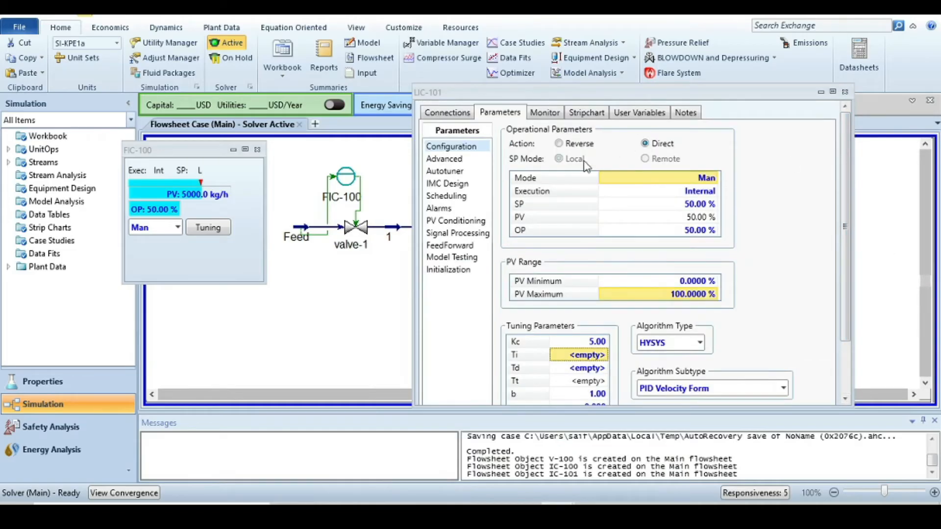
click(717, 177)
click(716, 177)
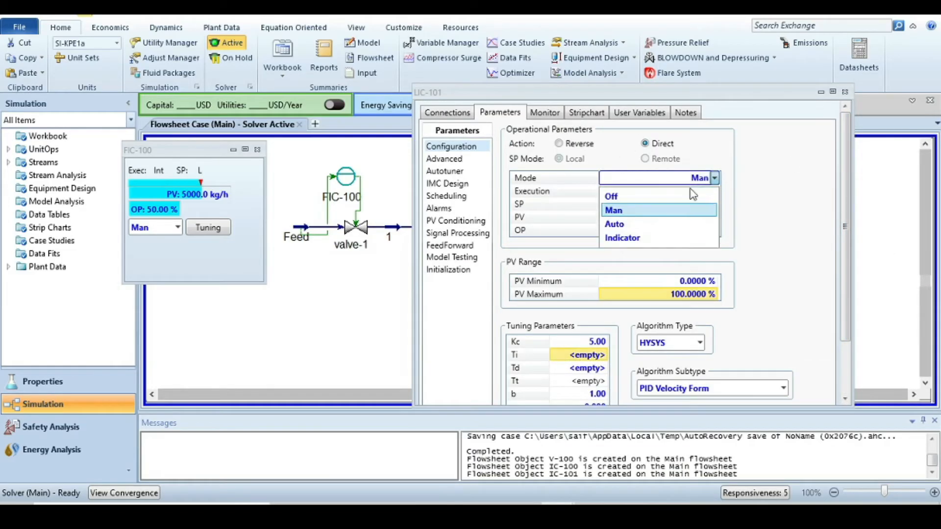
click(637, 226)
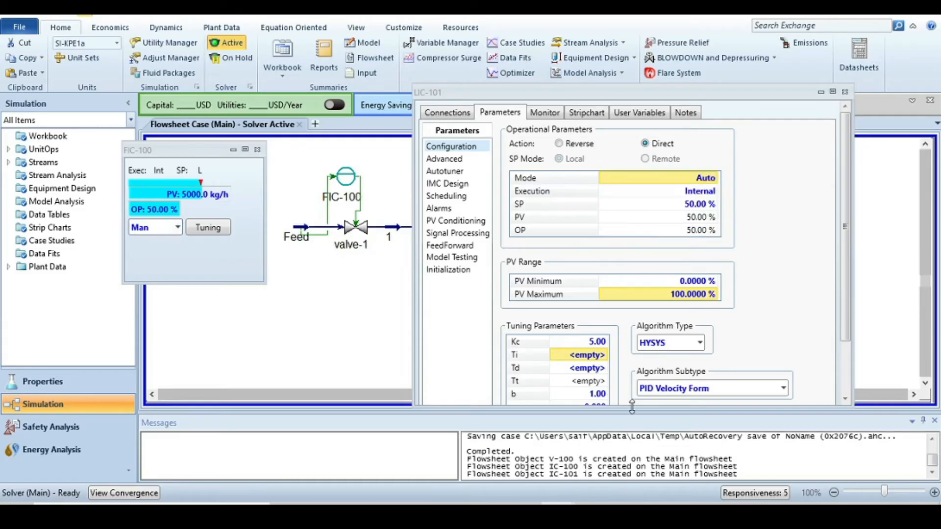
- Open the LIC-101 face plate, place it below the FIC-100 face plate, and close the controller window
scroll(829, 286, down, 3)
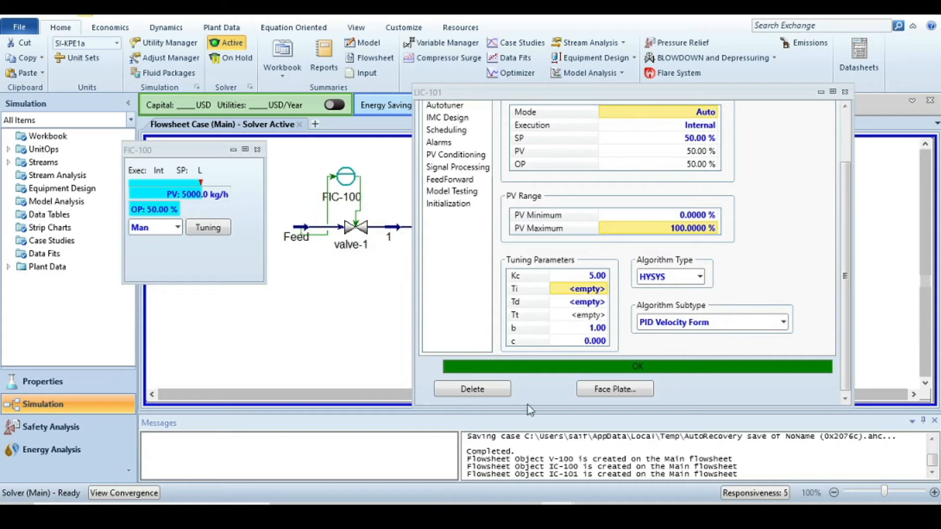
click(614, 390)
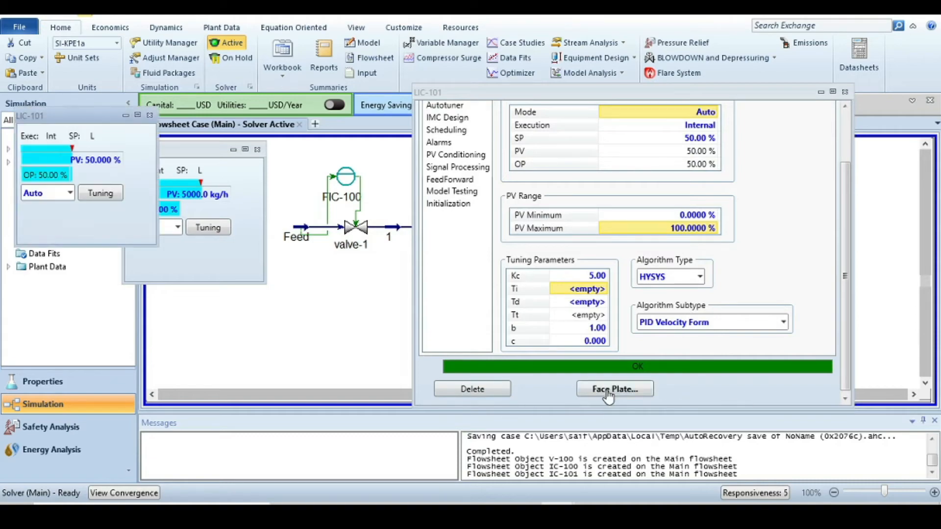
drag(101, 114, 211, 286)
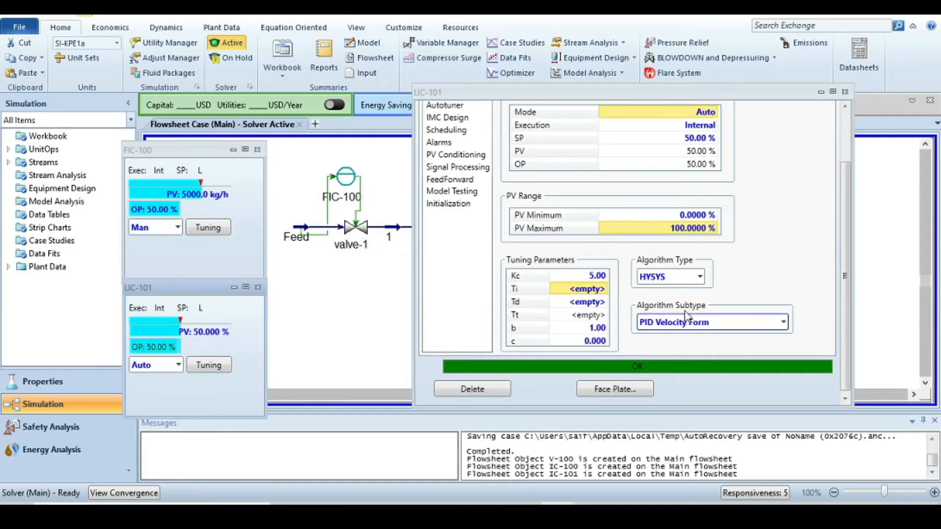
click(845, 92)
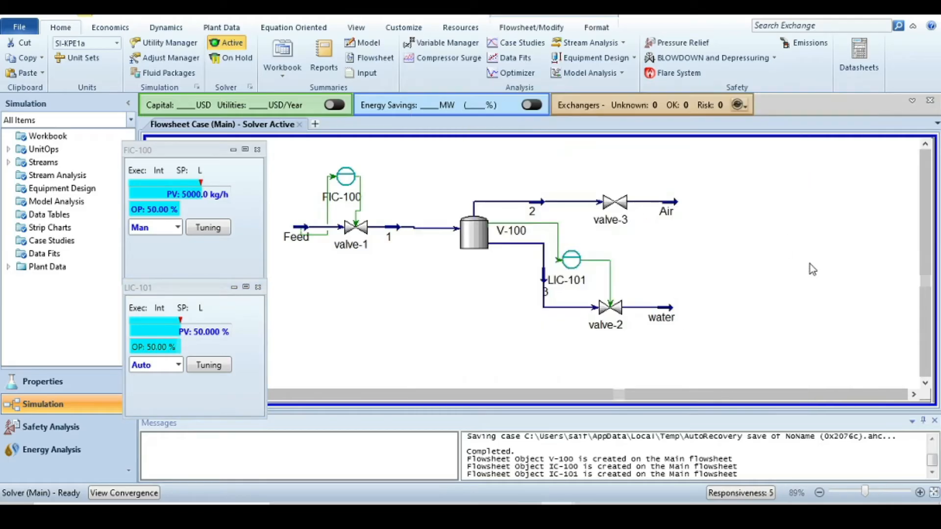
- Open the dynamics specifications of tank V-100
mouse_move(464, 237)
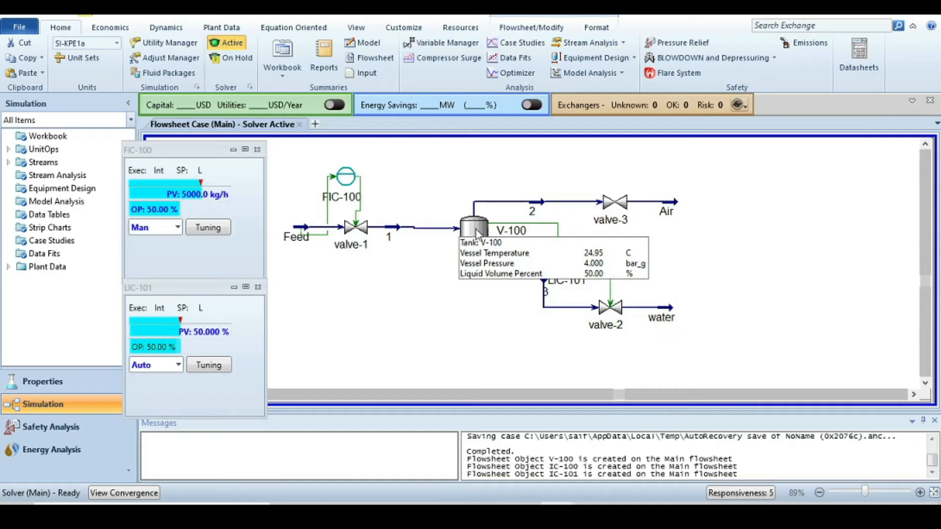
click(478, 234)
double_click(475, 228)
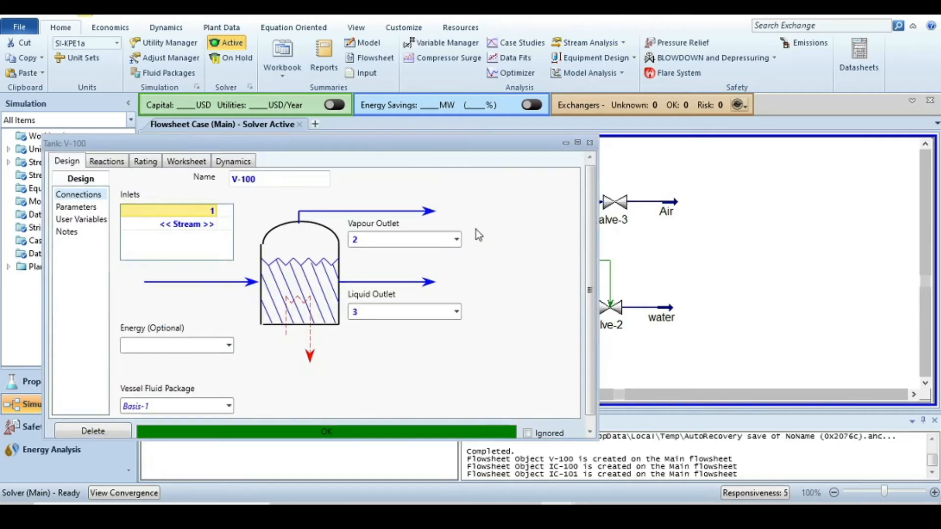
click(233, 162)
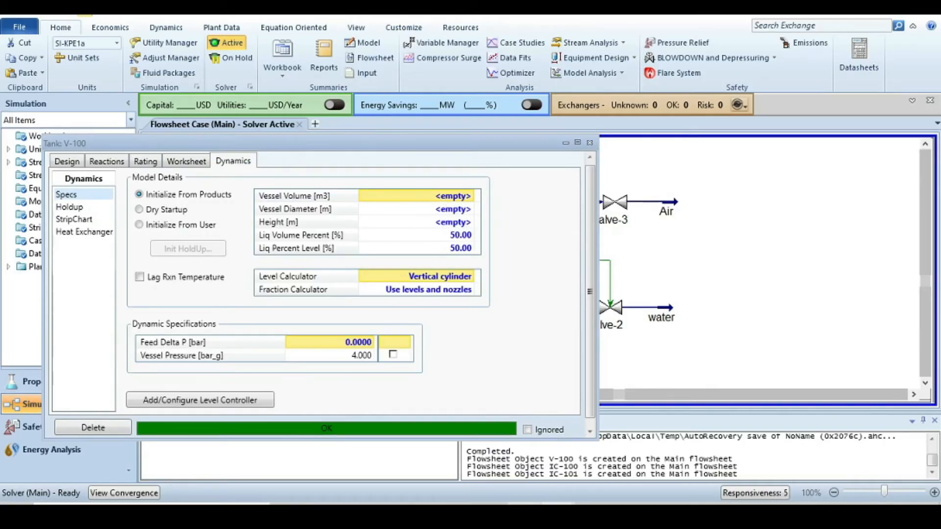
- Switch to the presentation to review the process diagram slide
key(alt+Tab)
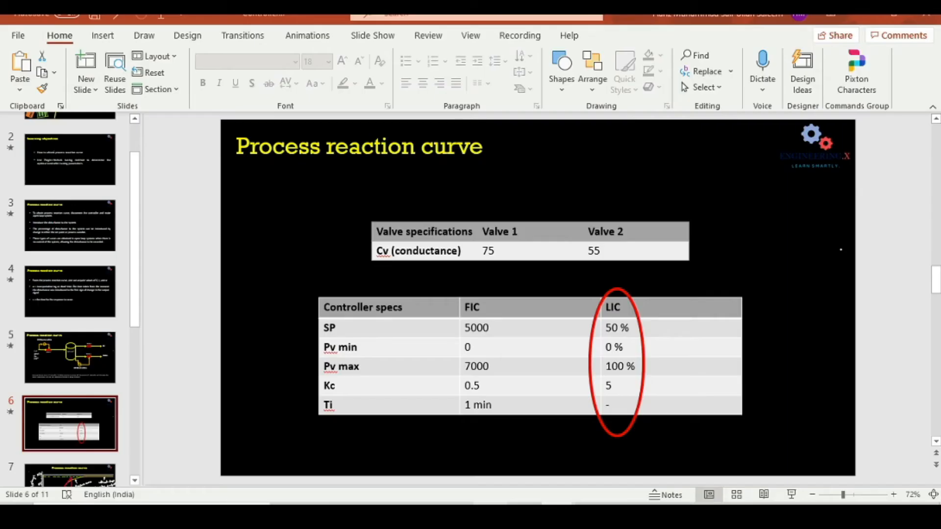
click(73, 359)
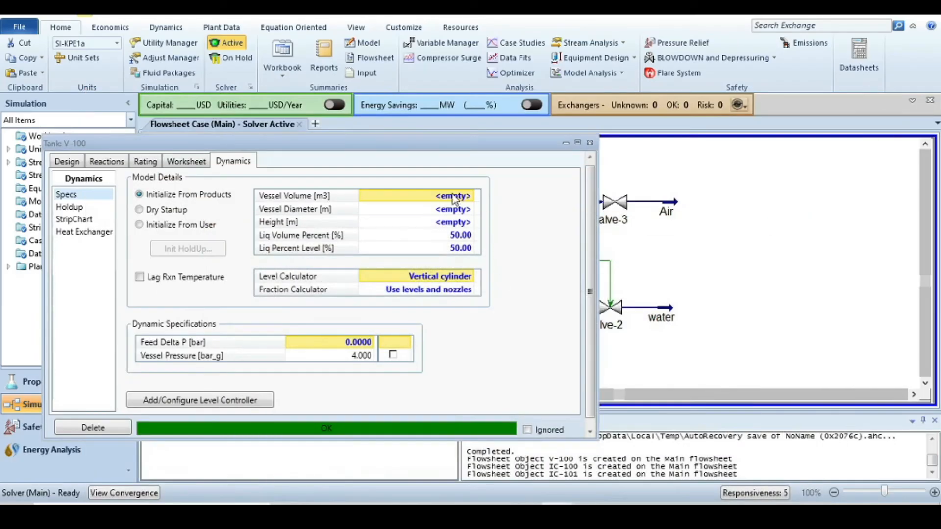
- Set the V-100 vessel volume to 4 m3 and the liquid volume percent to 0, then close the tank window
text(4)
key(Return)
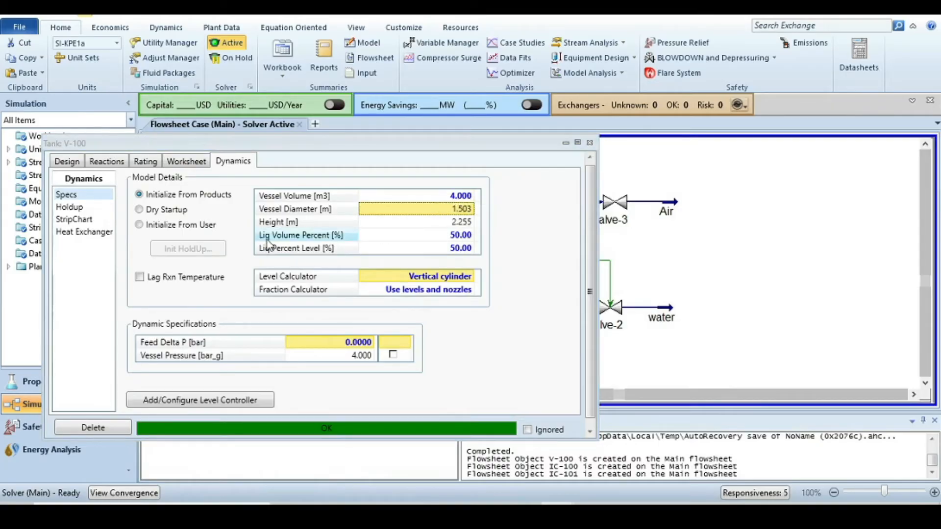
click(455, 237)
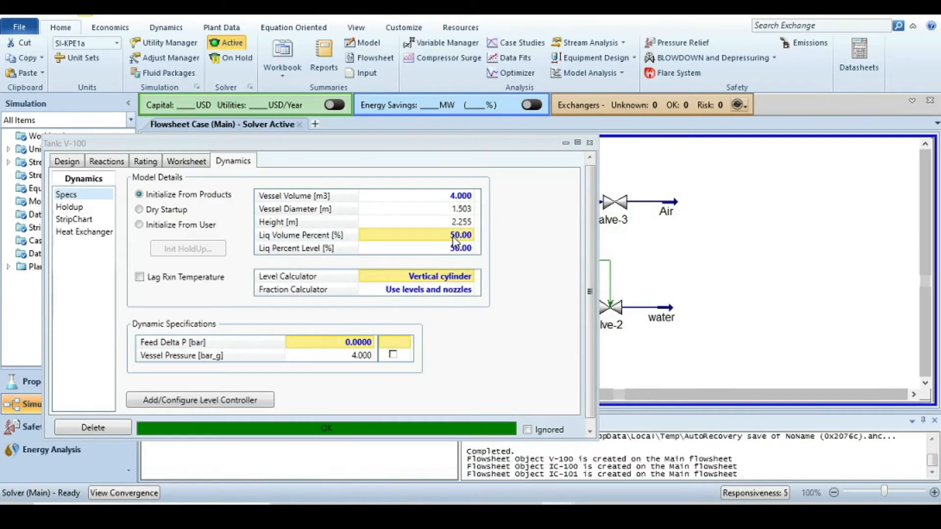
text(0)
key(Return)
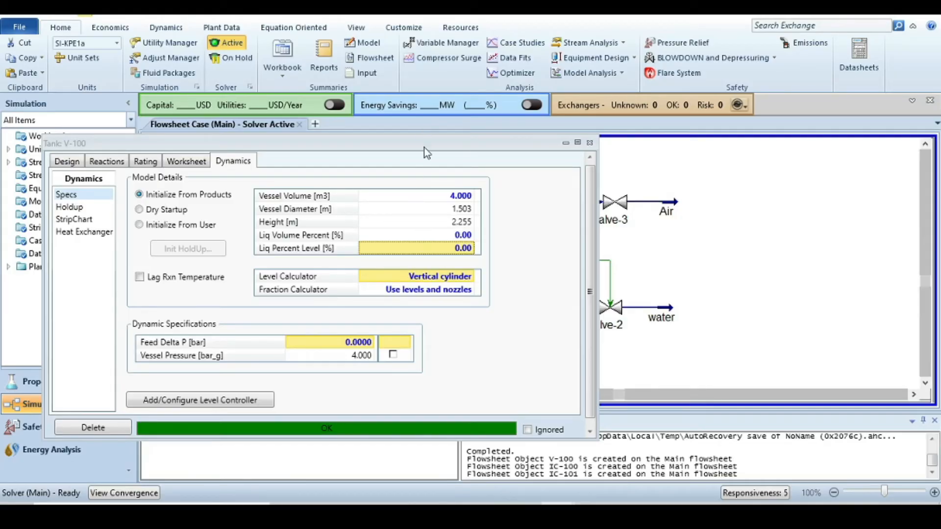
drag(405, 145, 499, 122)
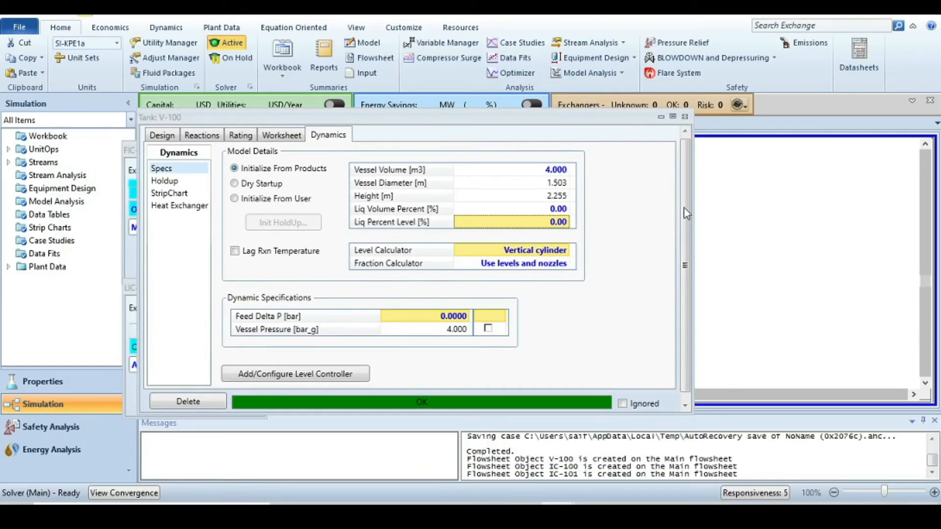
click(684, 118)
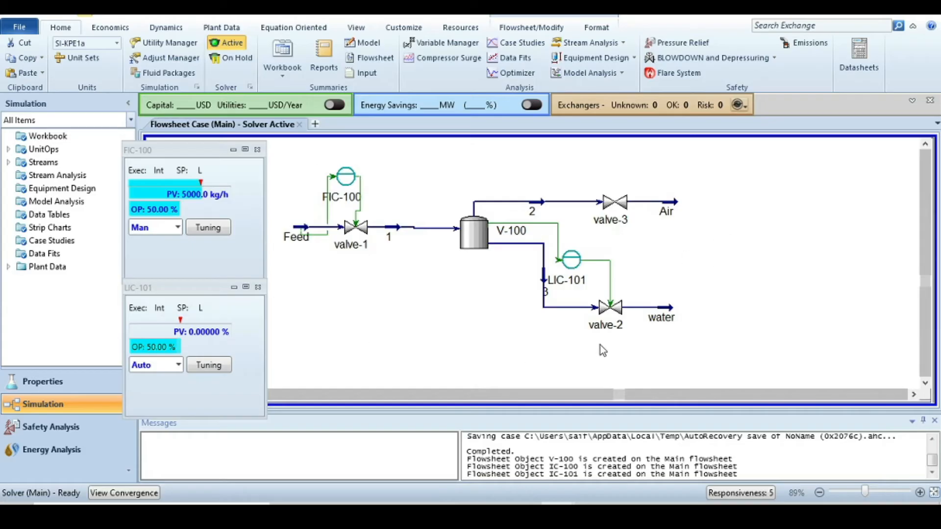
- Apply the Dynamics Assistant's stream flow and pressure specification changes and switch the simulation to dynamics mode
click(168, 30)
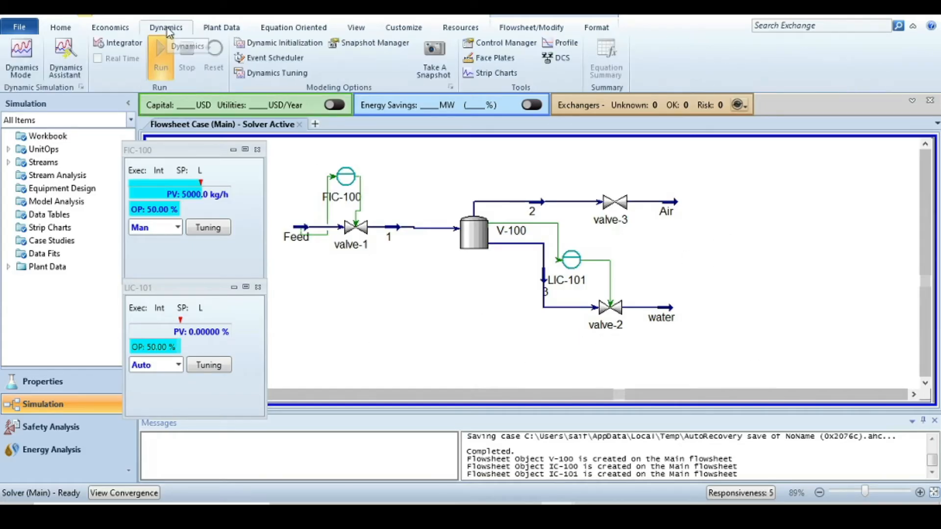
click(22, 51)
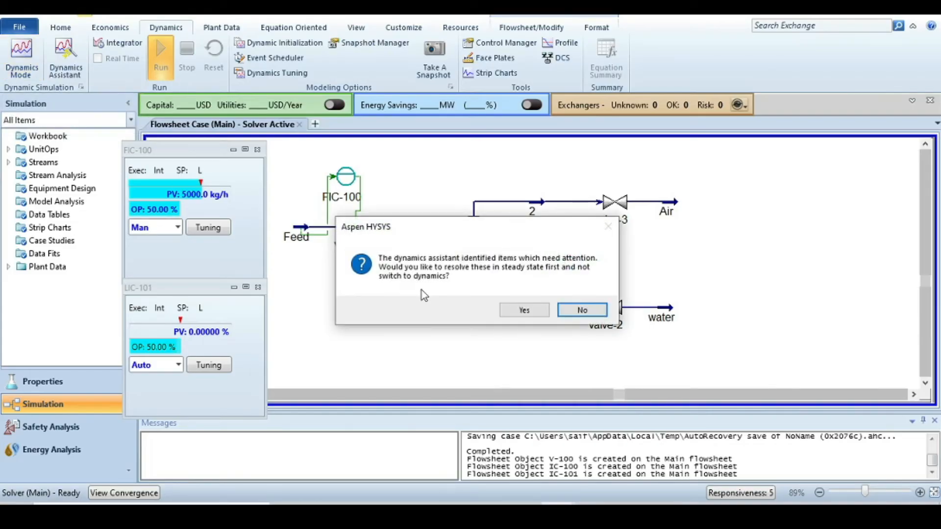
click(525, 310)
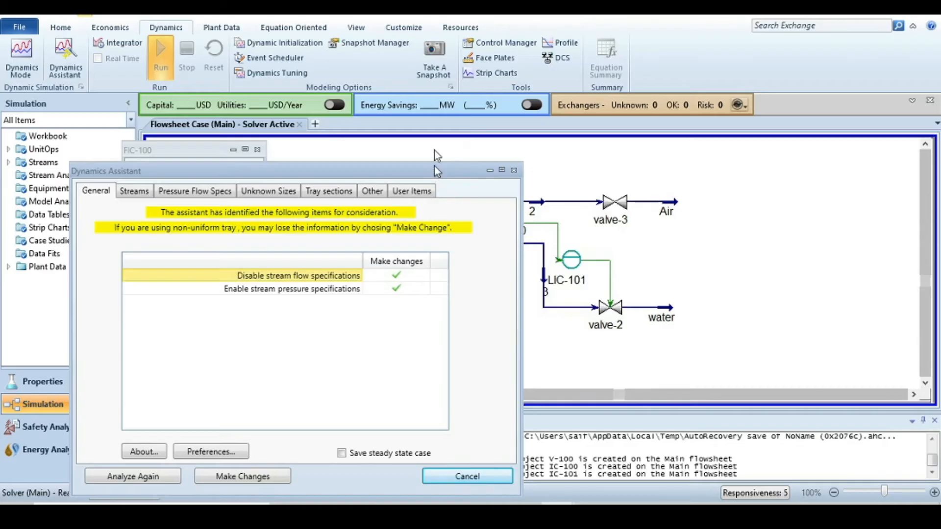
drag(434, 166, 443, 32)
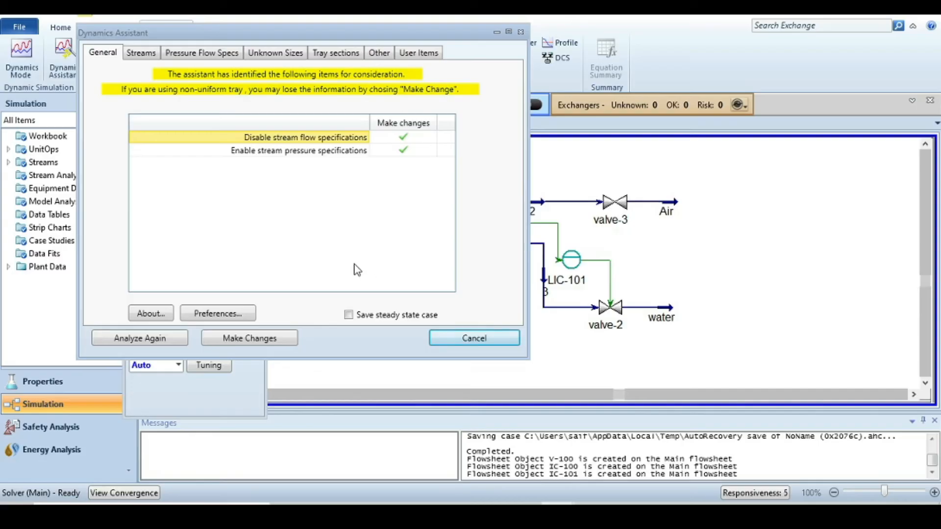
click(246, 338)
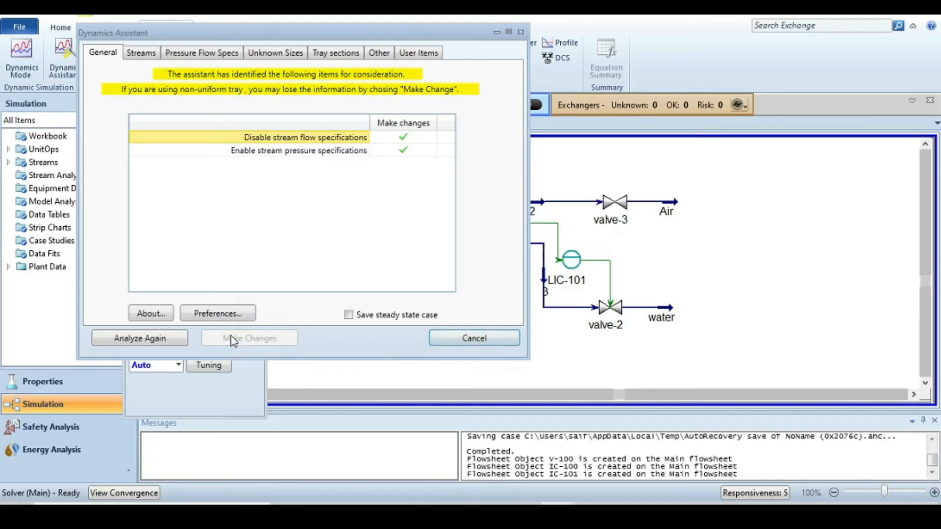
click(130, 342)
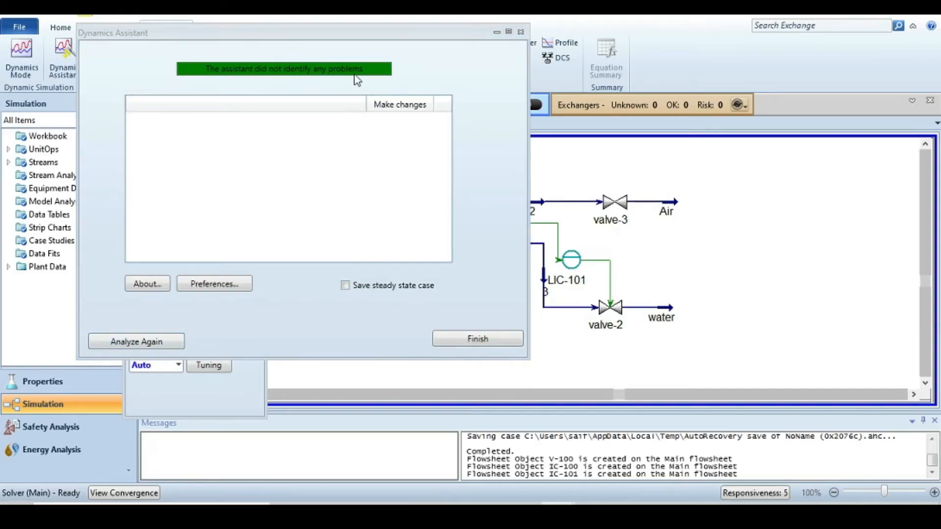
click(467, 341)
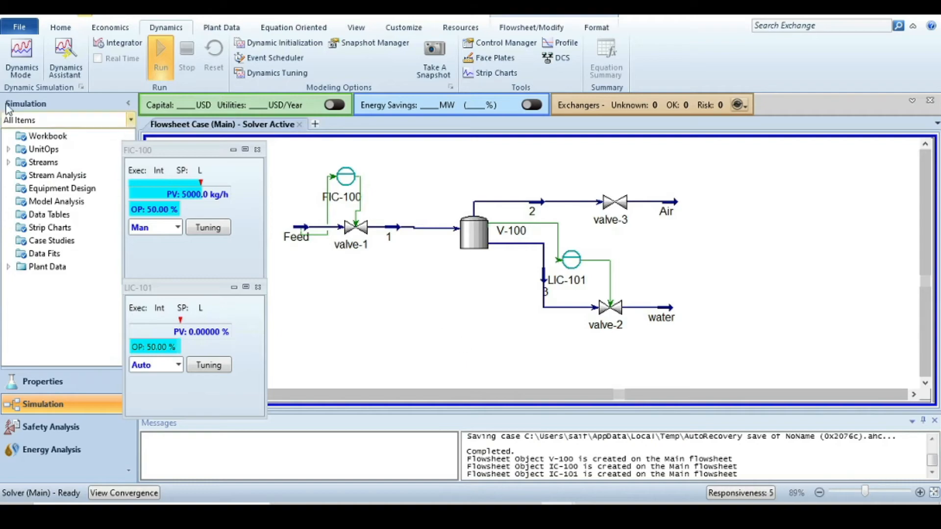
click(22, 56)
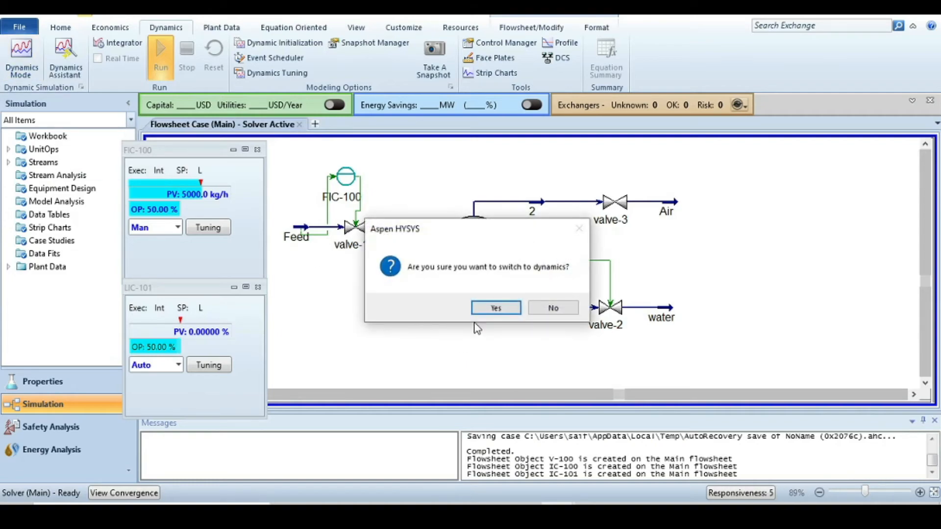
click(488, 307)
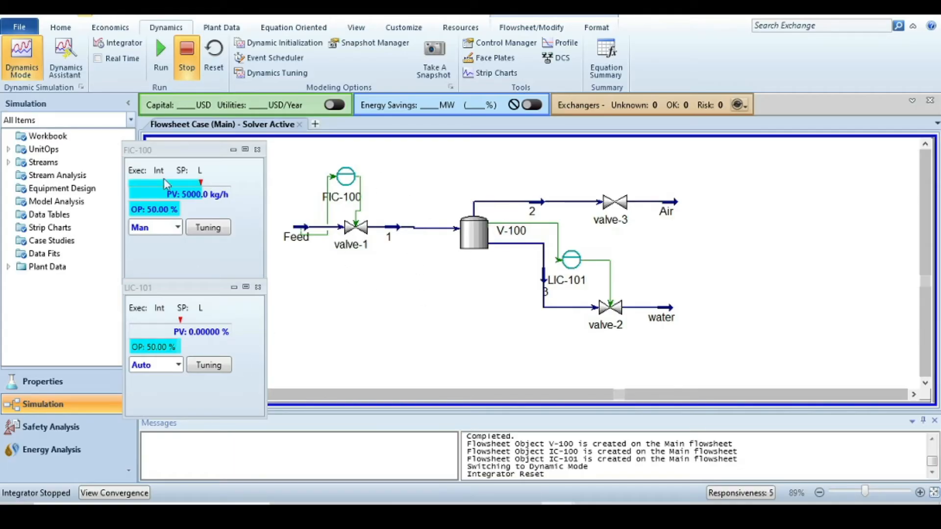
- Create a strip chart for FIC-100 using the SP, PV, OP Only variable set
click(208, 231)
scroll(211, 233, down, 2)
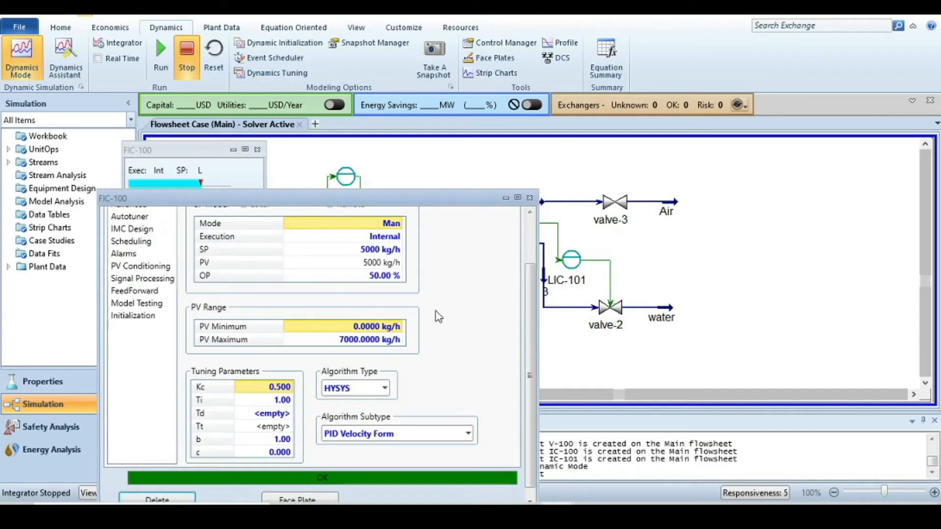
scroll(524, 352, up, 2)
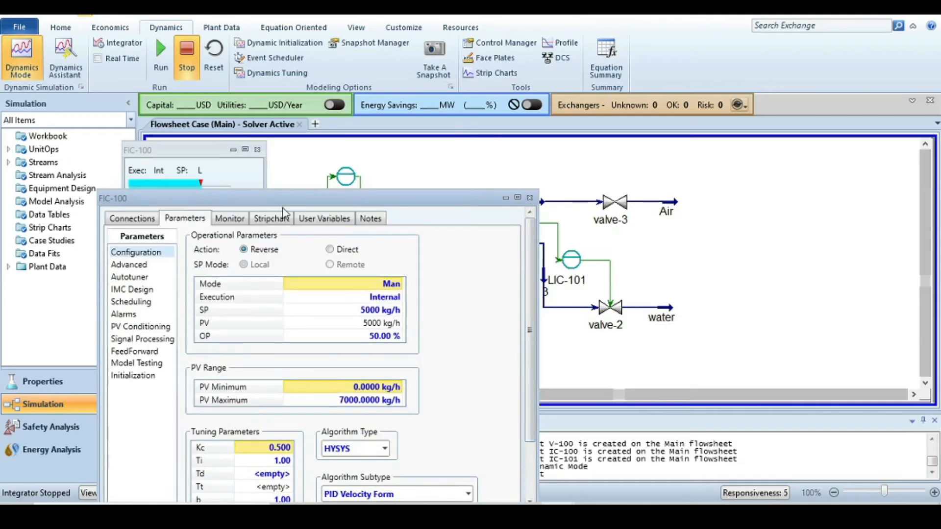
click(273, 218)
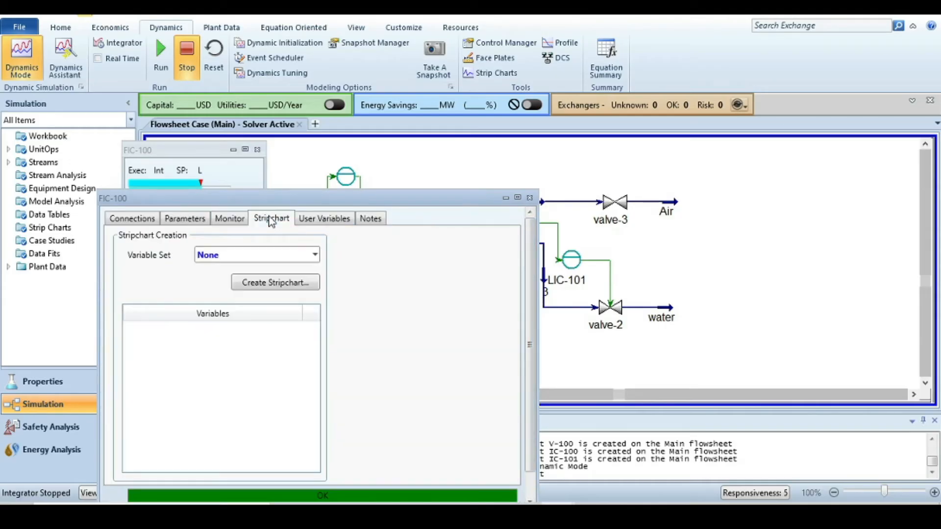
click(314, 255)
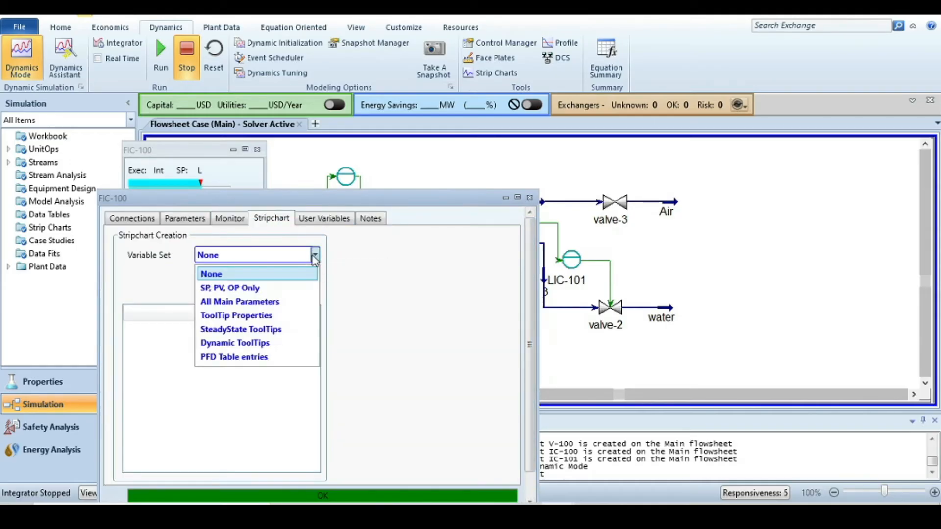
click(276, 287)
click(278, 292)
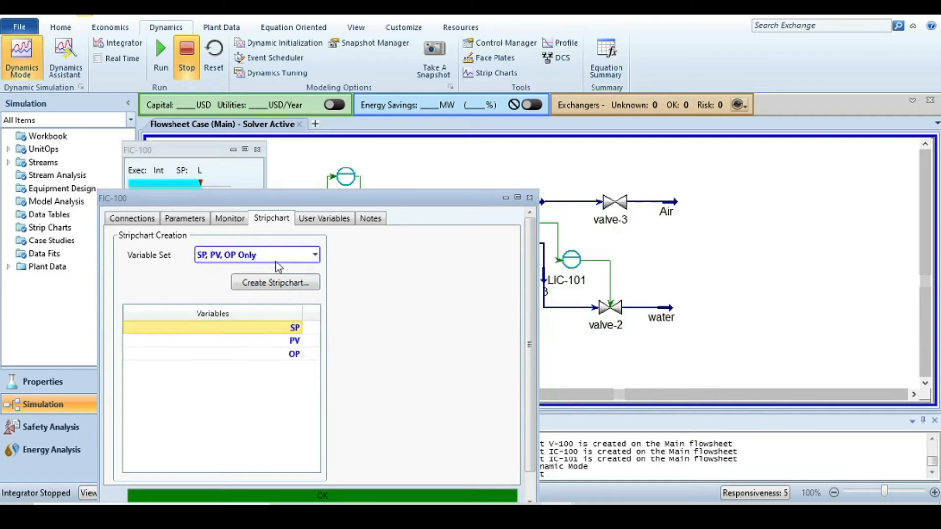
click(278, 286)
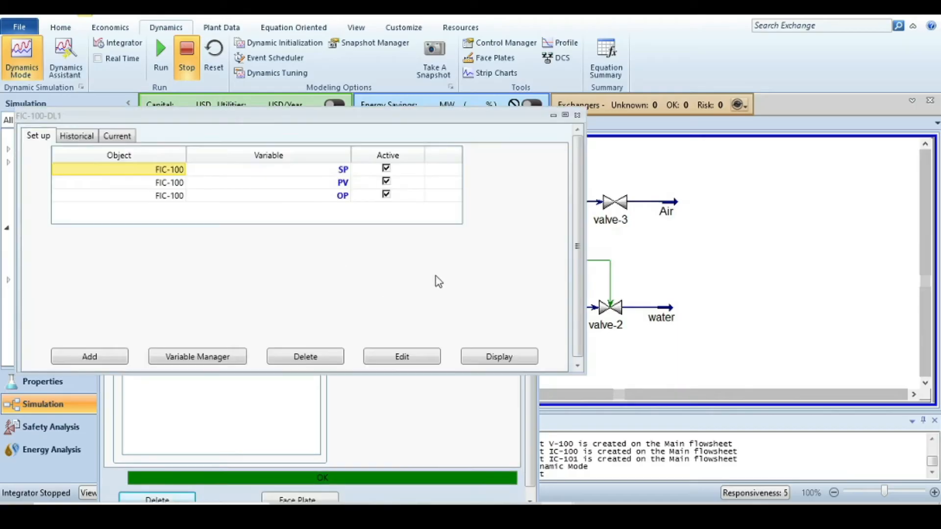
- Deactivate the OP variable in the FIC-100 strip chart, then display the chart and enlarge its window
click(387, 196)
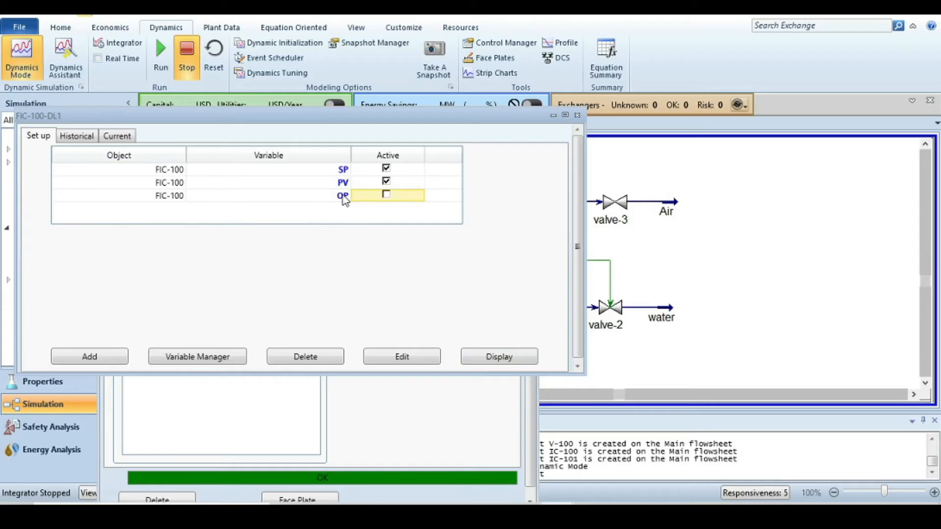
click(490, 354)
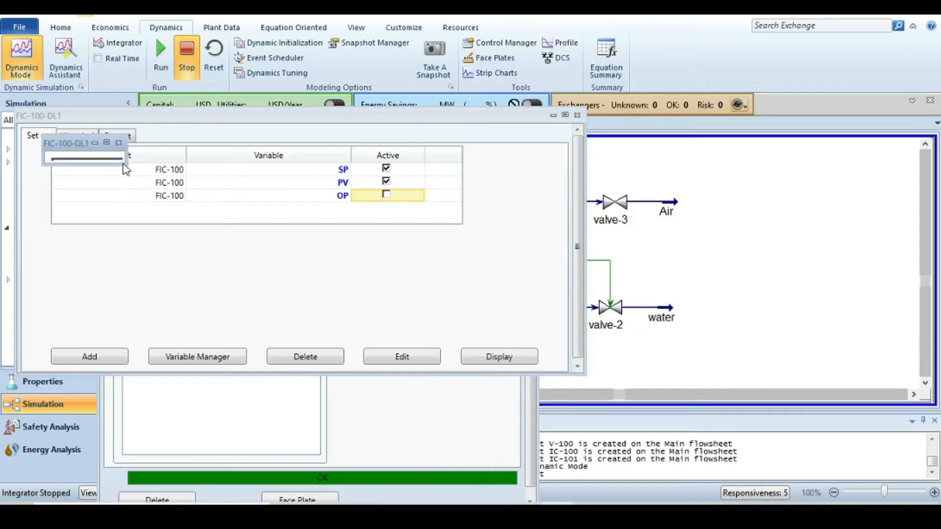
drag(117, 166, 125, 244)
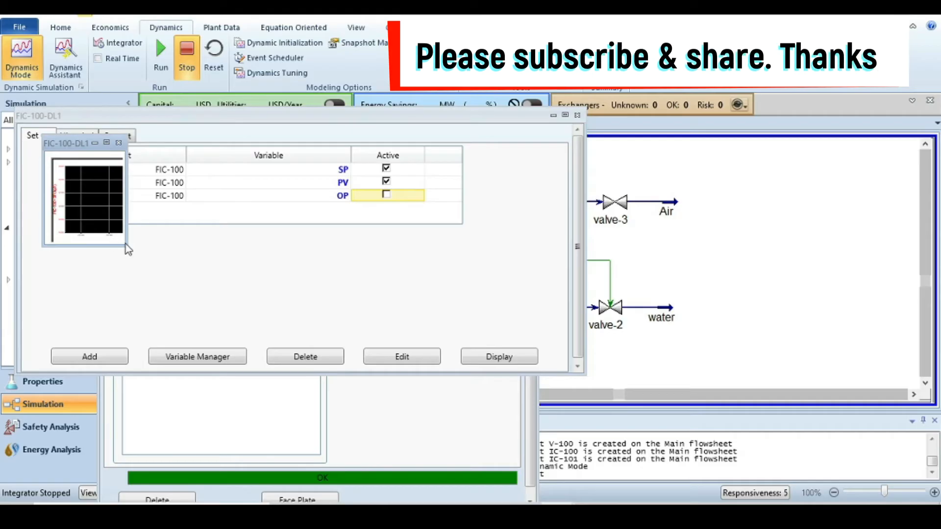
- Close the FIC-100 strip chart setup and controller windows, then enlarge the FIC-100-DL1 chart and move it onto the flowsheet
click(577, 116)
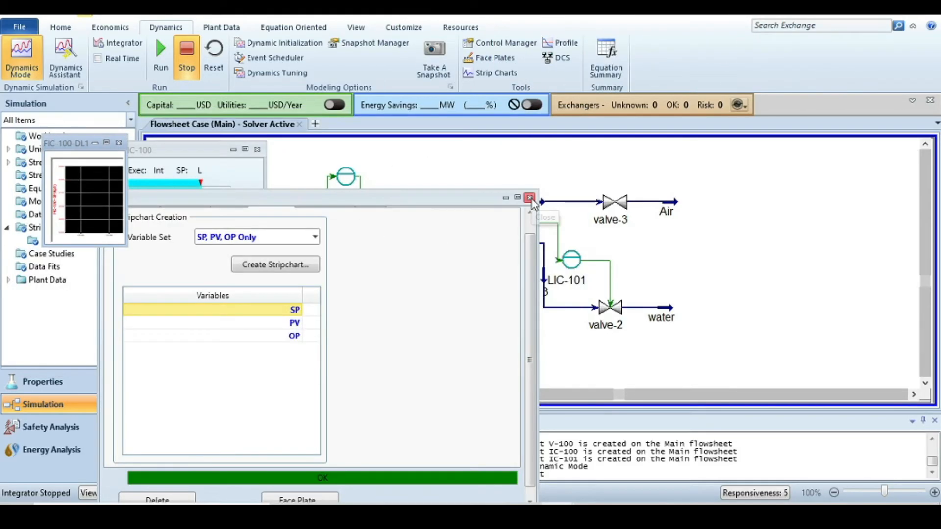
click(531, 198)
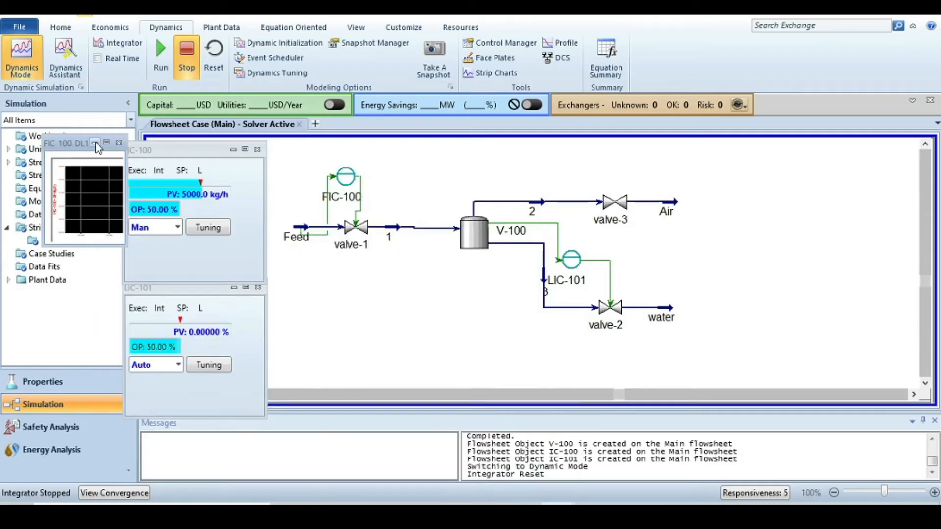
drag(124, 245, 124, 331)
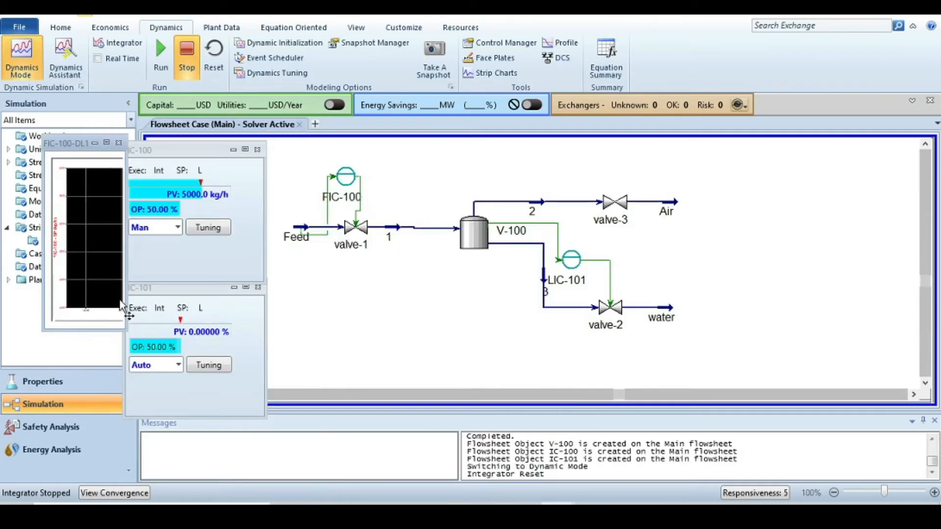
drag(78, 142, 512, 266)
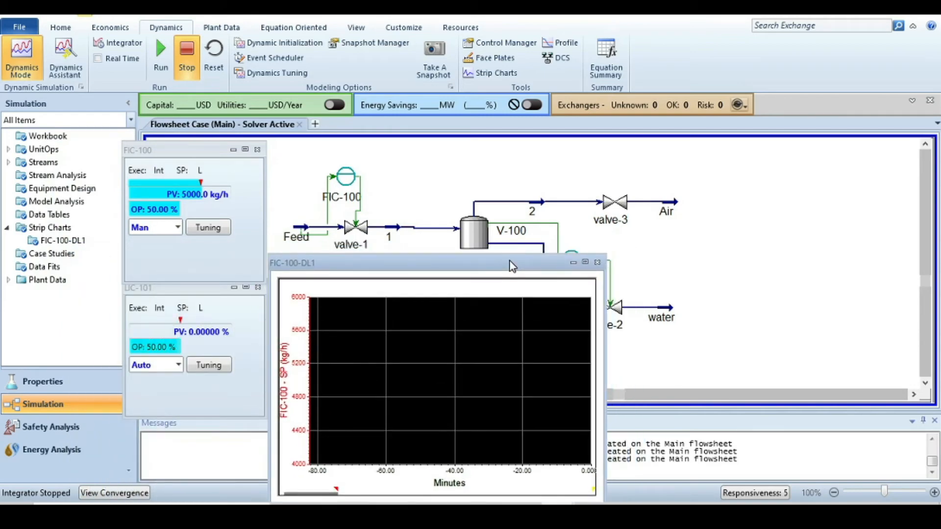
- Switch the FIC-100 faceplate to Auto mode and rearrange the LIC-101 and FIC-100 faceplates and the FIC-100 chart
drag(193, 290, 856, 62)
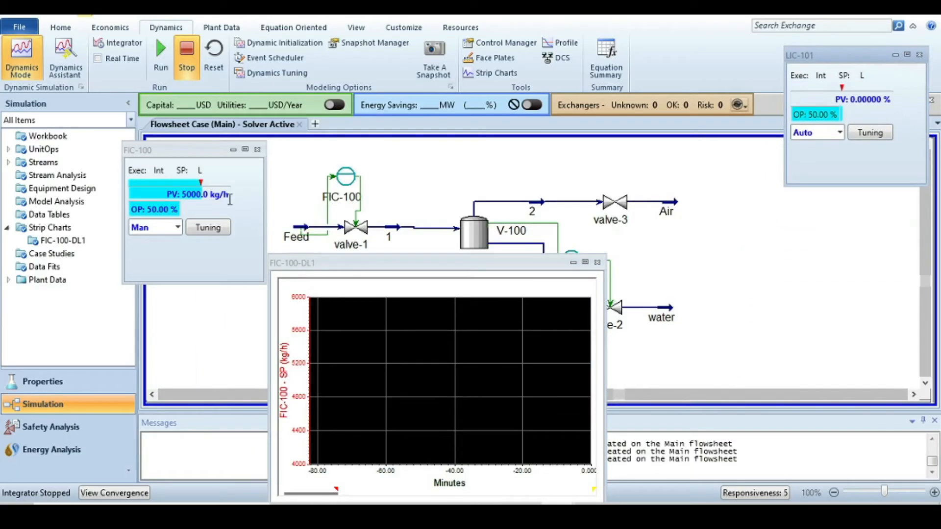
drag(196, 149, 214, 82)
click(196, 162)
click(177, 207)
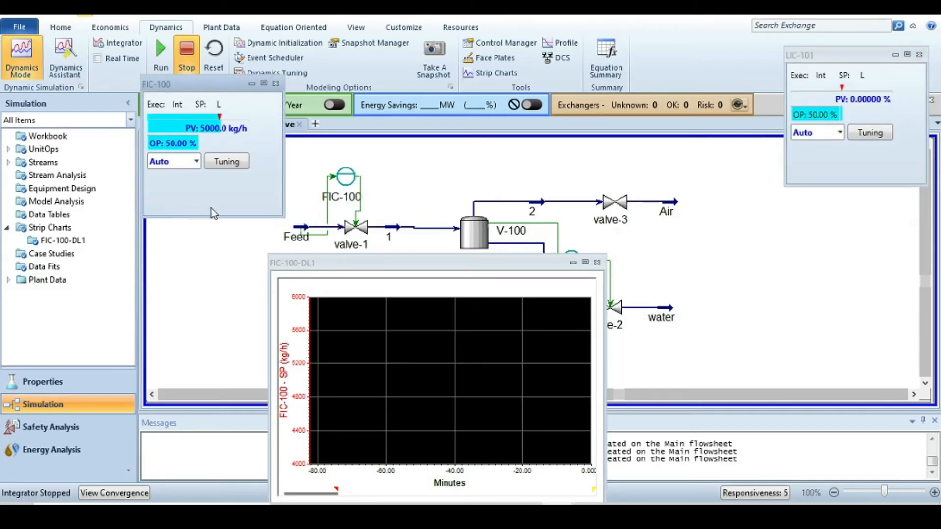
drag(307, 265, 92, 236)
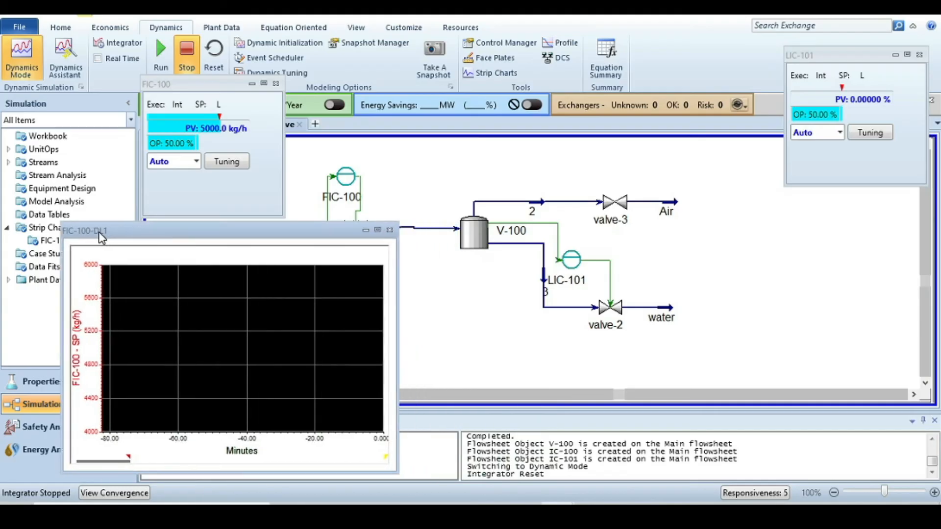
- Create a strip chart for LIC-101 using the SP, PV, OP Only variable set
click(873, 134)
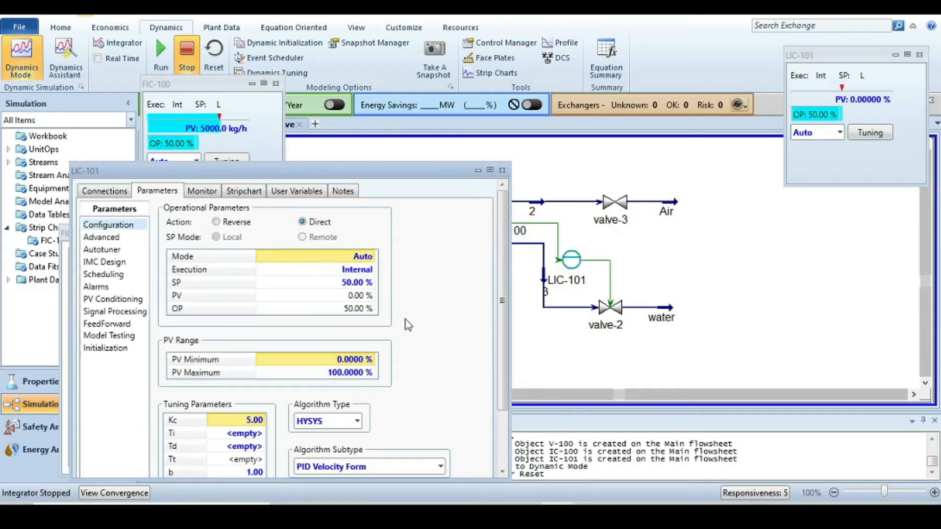
click(242, 191)
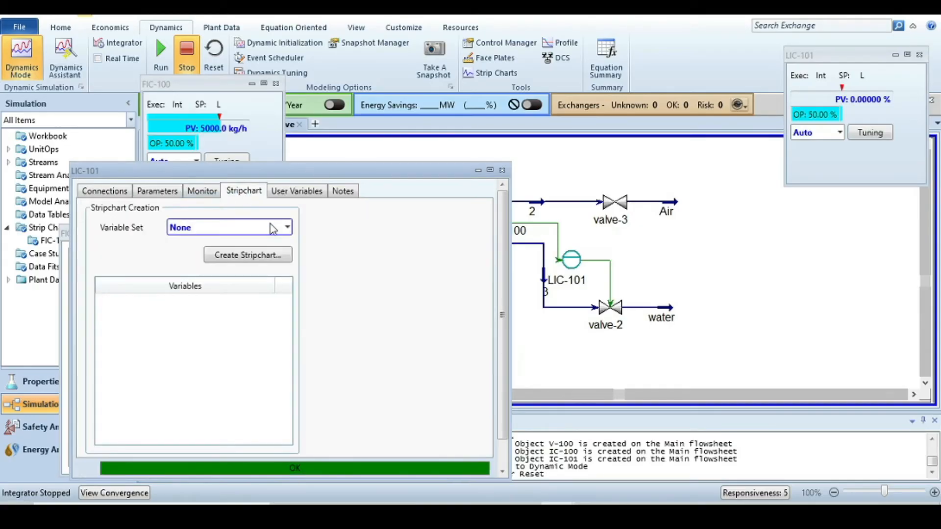
click(287, 228)
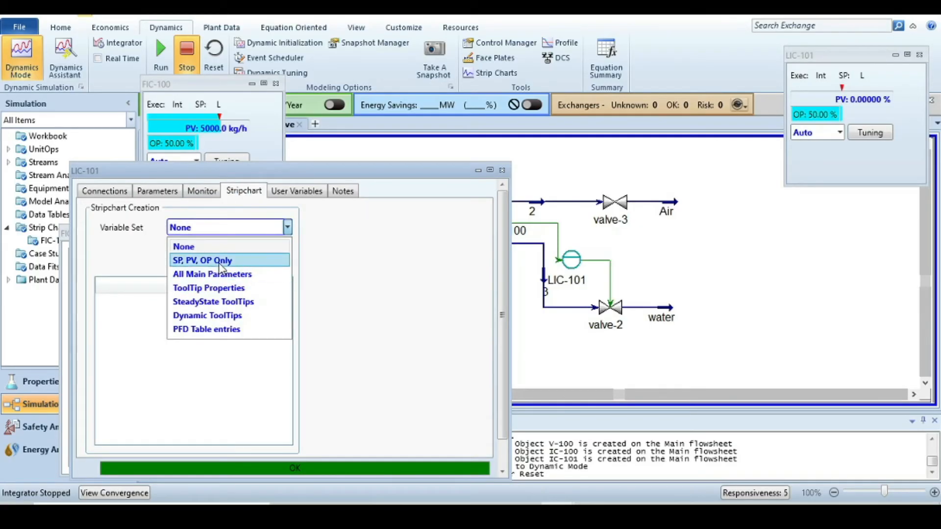
click(220, 244)
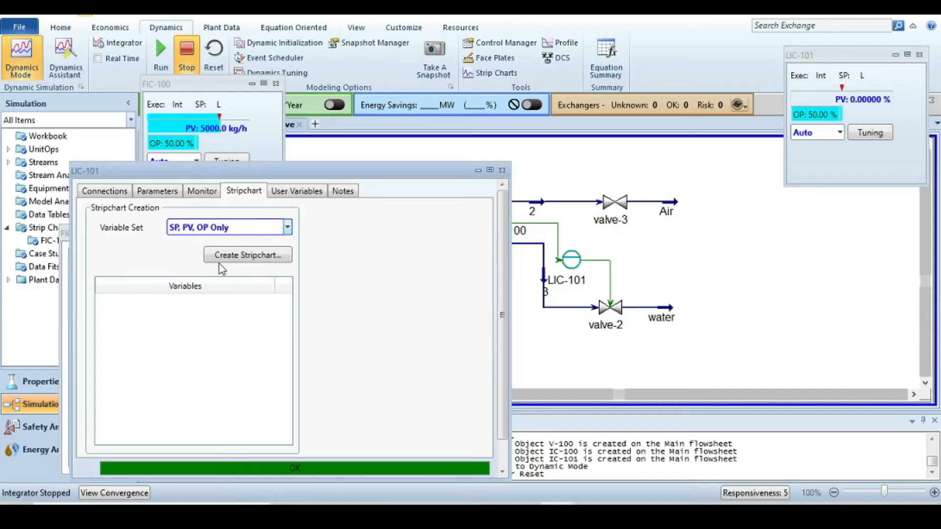
click(264, 255)
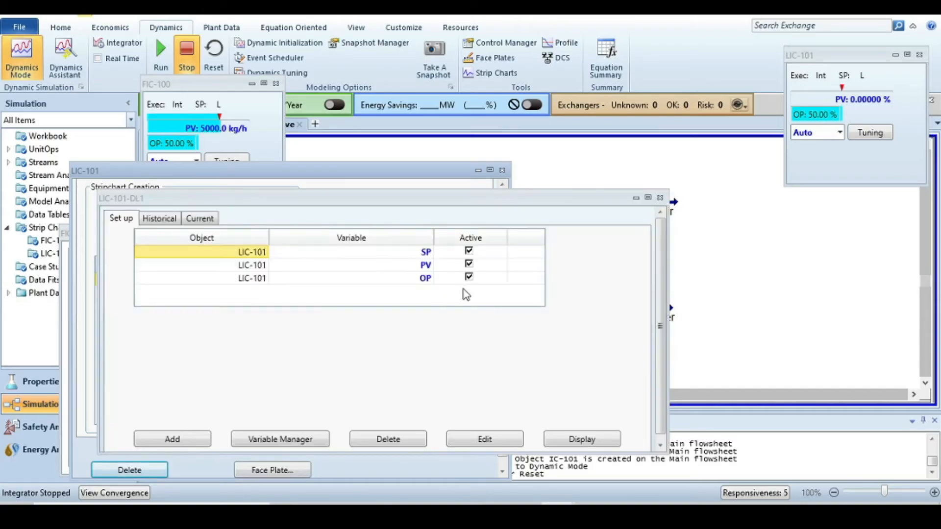
- Deactivate the OP variable in the LIC-101 strip chart, display the chart, and close the setup and controller windows
click(469, 277)
click(579, 439)
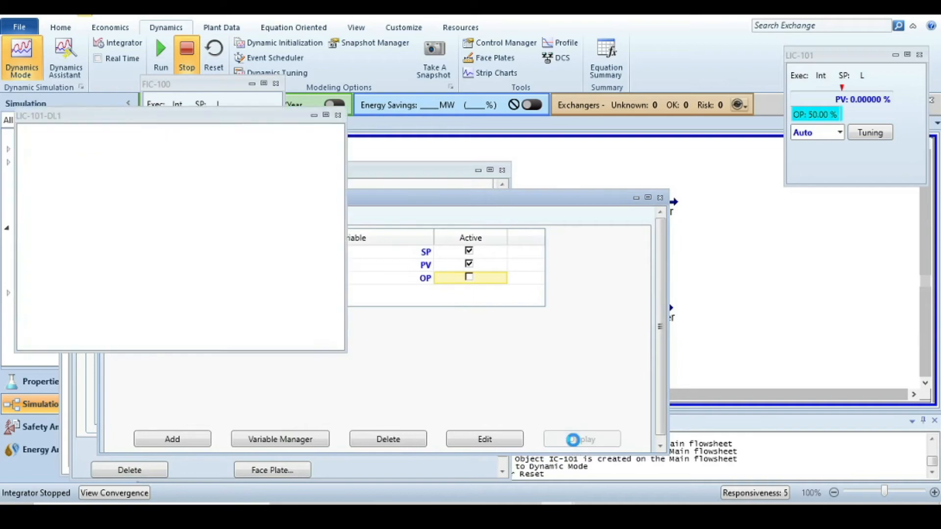
click(659, 197)
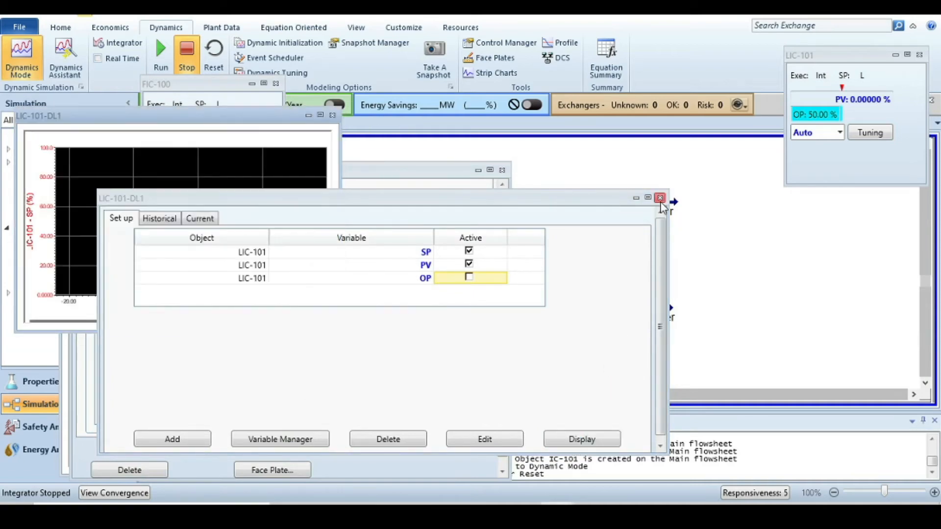
click(660, 198)
click(502, 170)
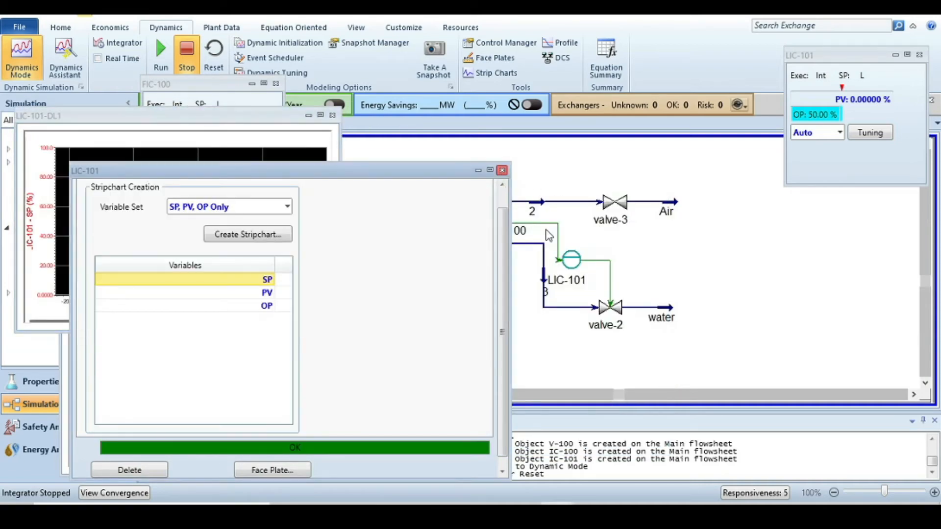
click(501, 170)
- Position and resize the LIC-101-DL1 chart beside the FIC-100 chart and extend its time axis to 80 minutes
drag(255, 123, 750, 250)
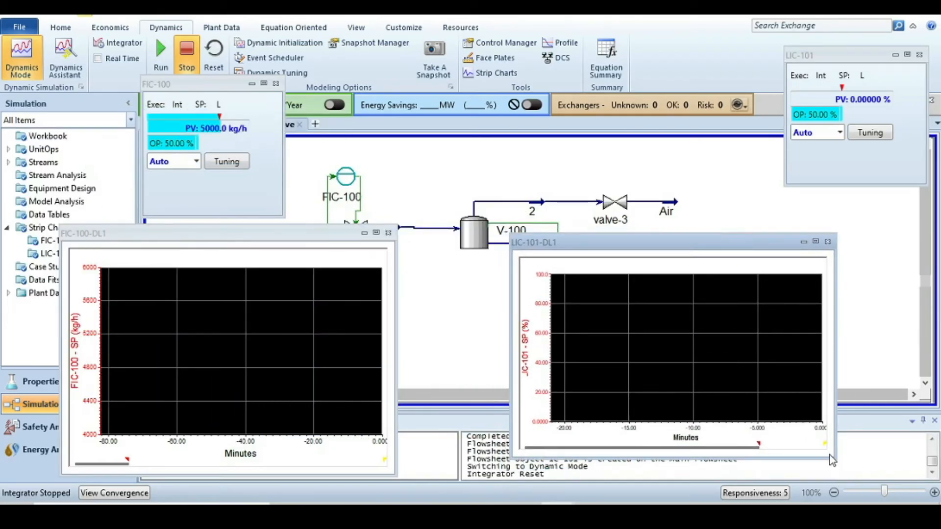
drag(831, 459, 831, 483)
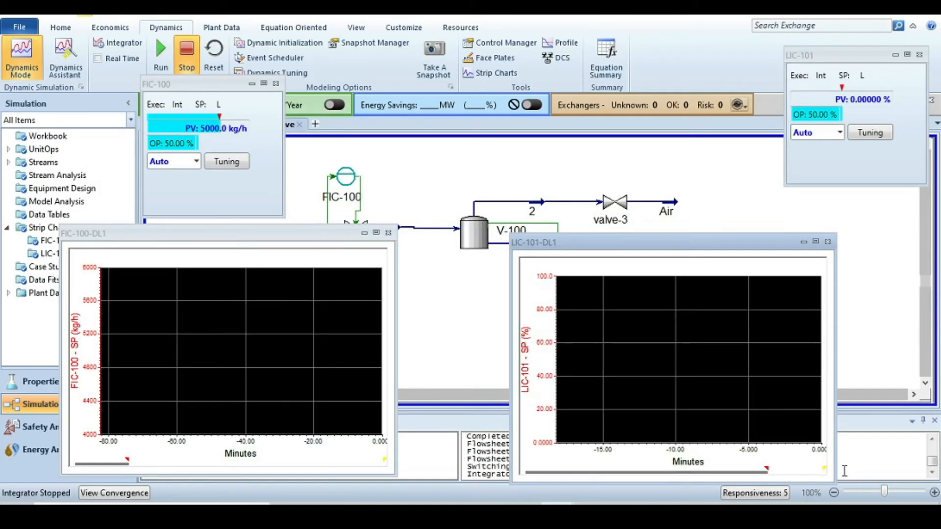
drag(834, 376, 882, 375)
drag(795, 468, 538, 468)
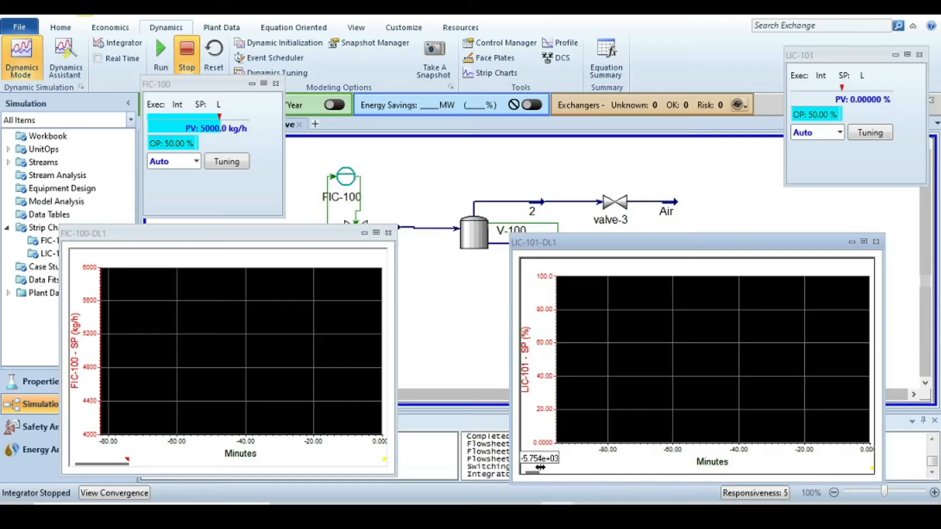
drag(738, 241, 740, 219)
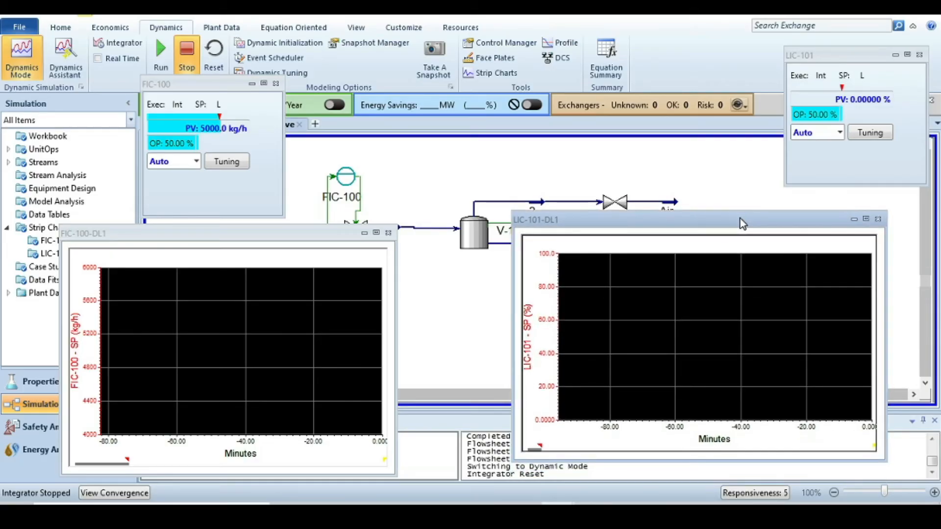
drag(751, 217, 799, 216)
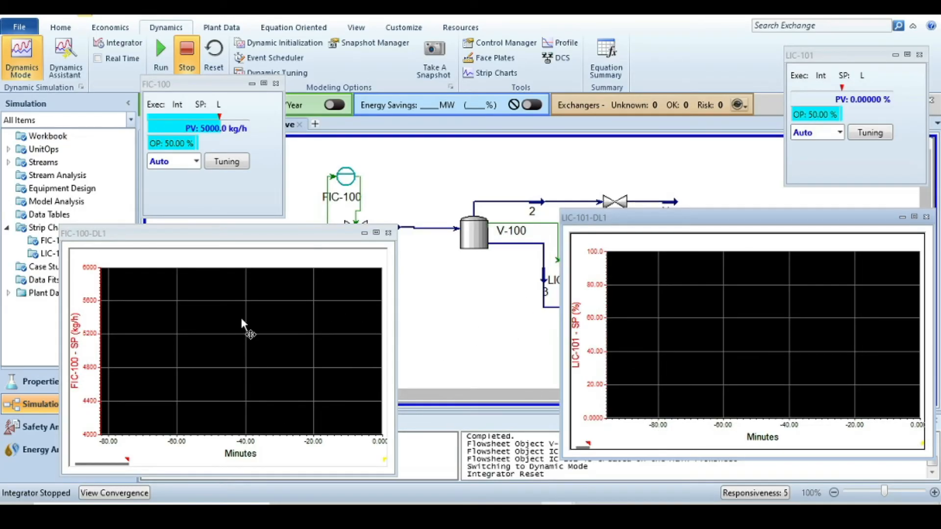
- Set the Integrator's acceleration to 0.05 and close the Integrator window
click(115, 46)
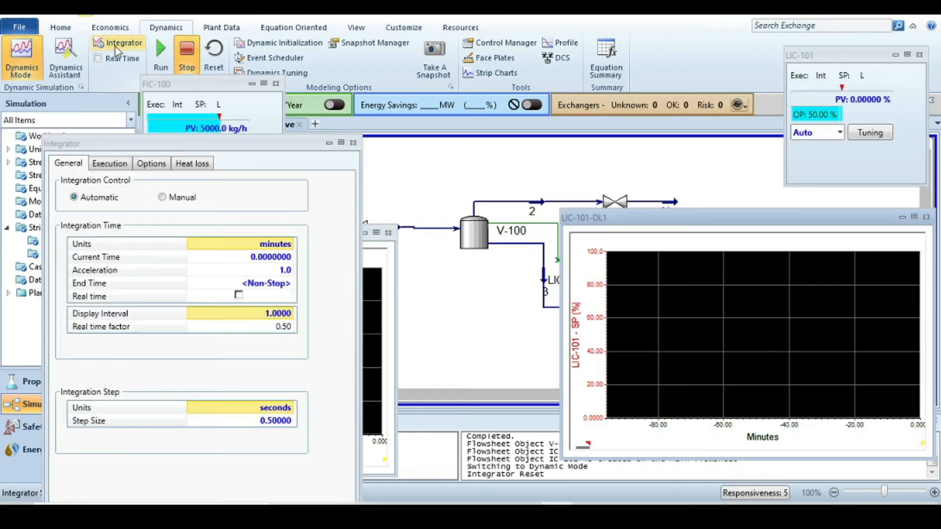
click(285, 271)
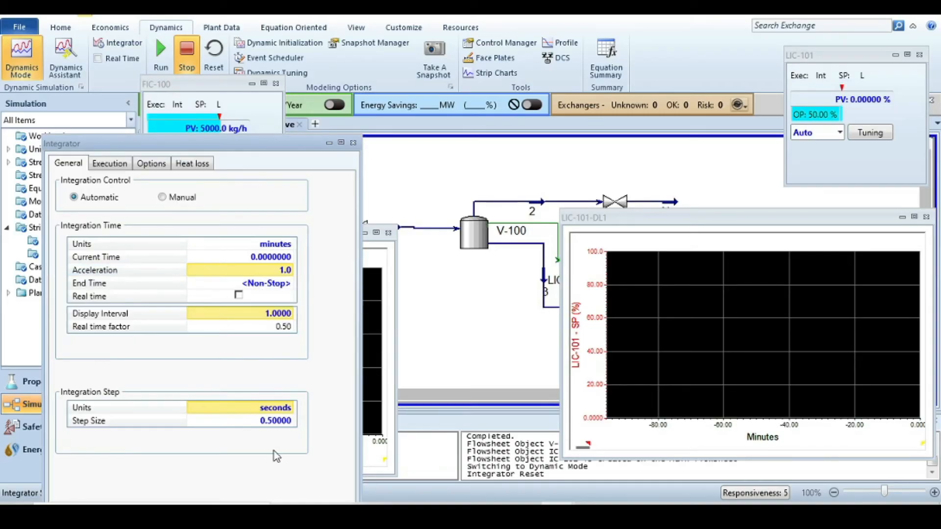
text(0.05)
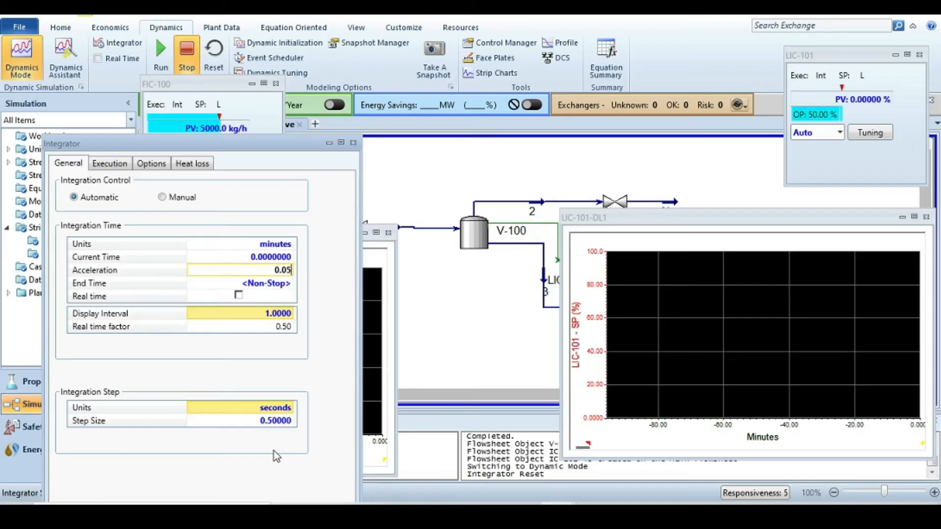
key(Return)
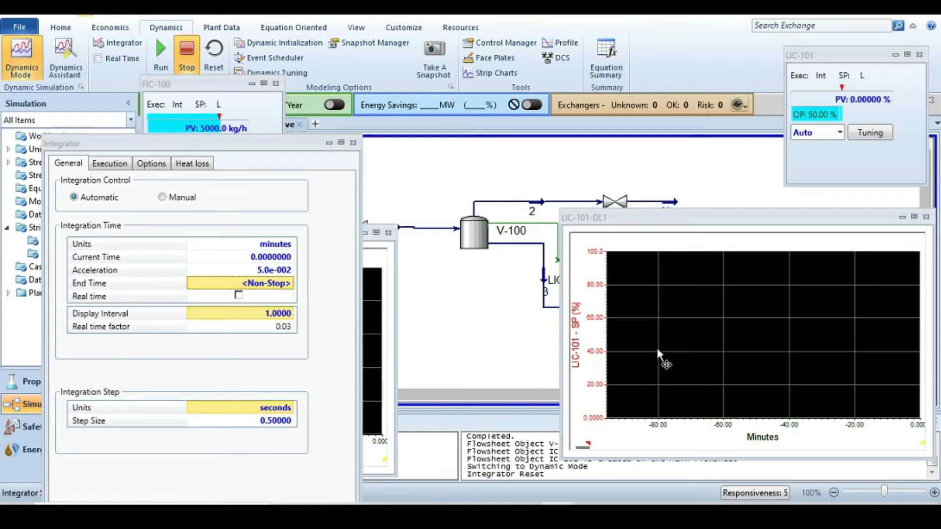
click(353, 143)
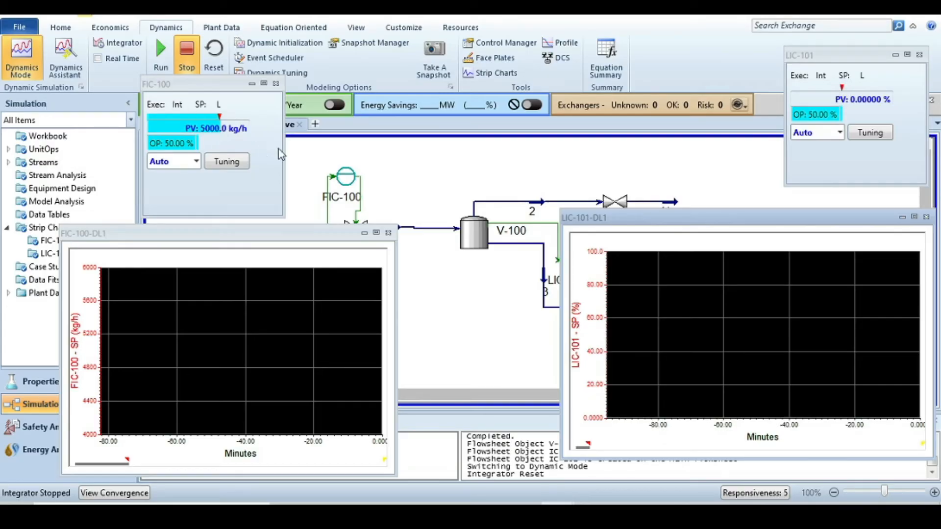
- Run the integrator, stop it, and shift the LIC-101-DL1 chart slightly up and left
click(162, 49)
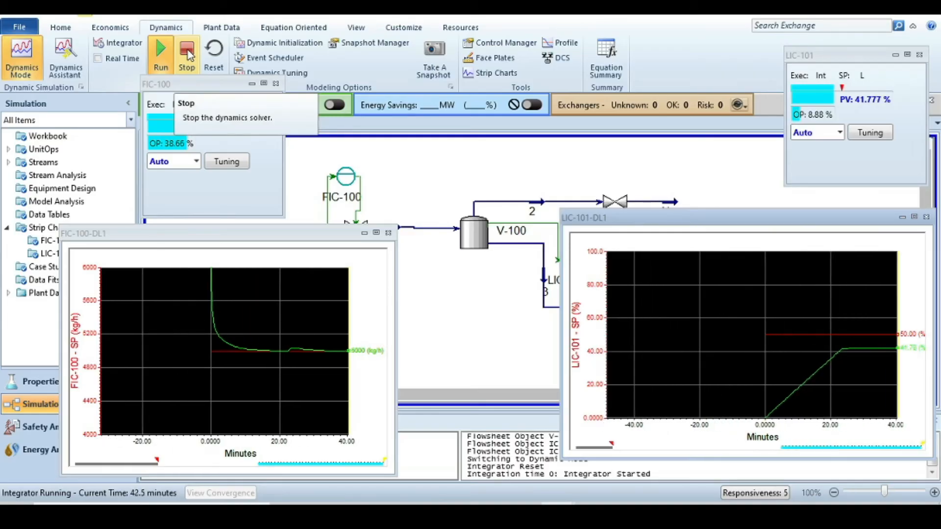
click(188, 54)
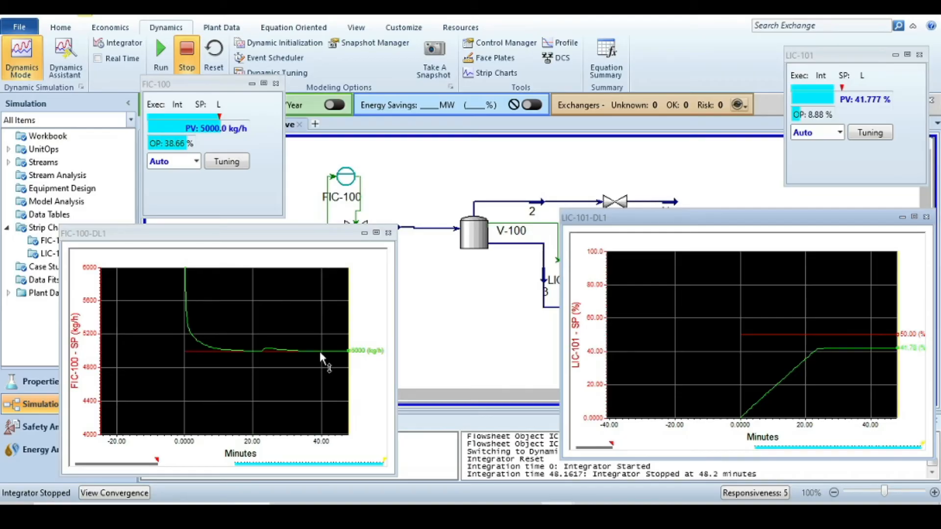
drag(690, 225, 661, 197)
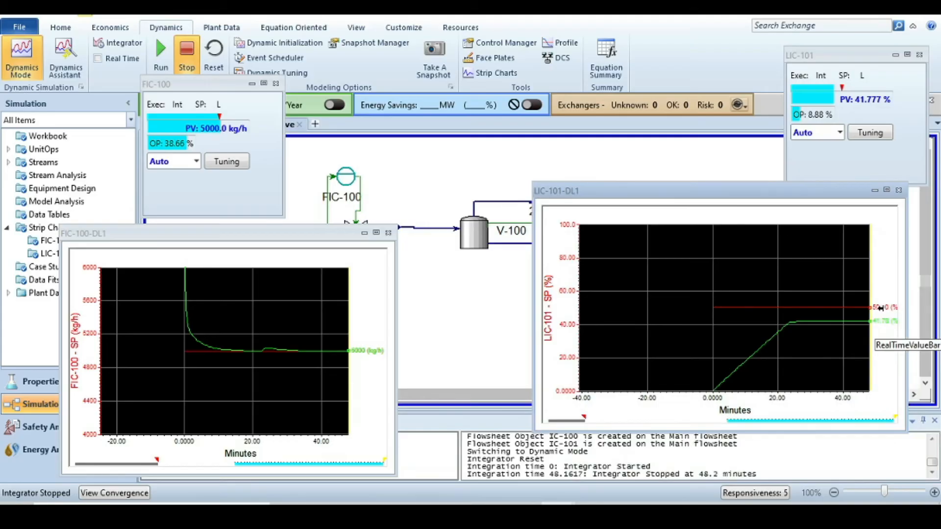
mouse_move(869, 317)
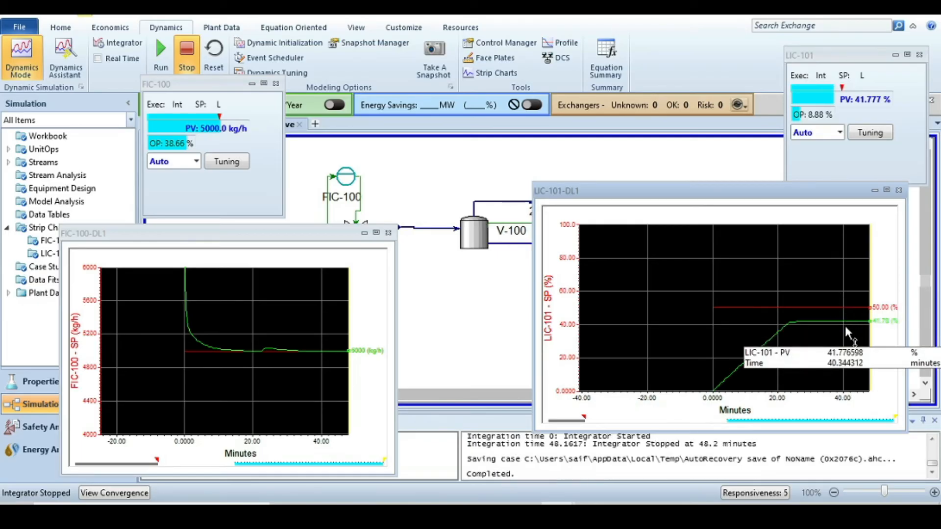
- Open the LIC-101 controller, set its setpoint to 70%, and run then stop the integrator to record the response
click(870, 132)
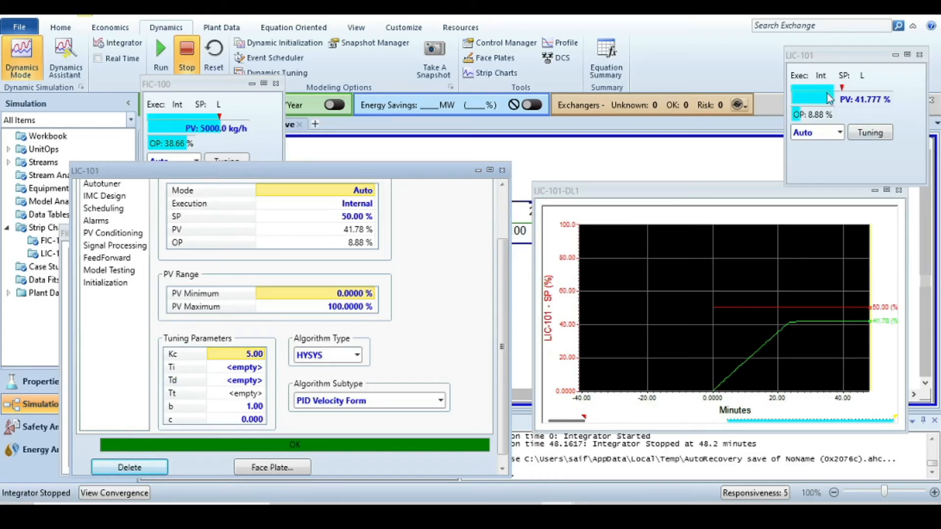
click(352, 217)
text(6)
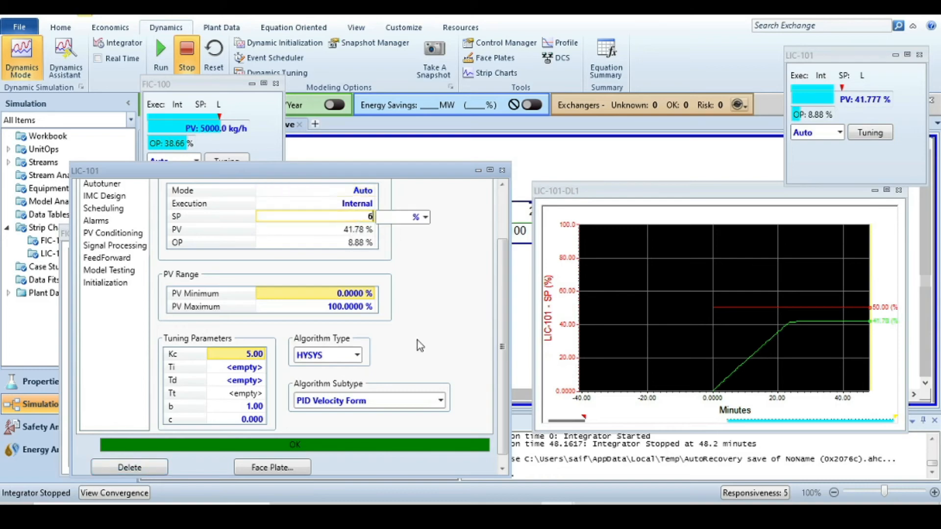
key(BackSpace)
text(70)
key(Return)
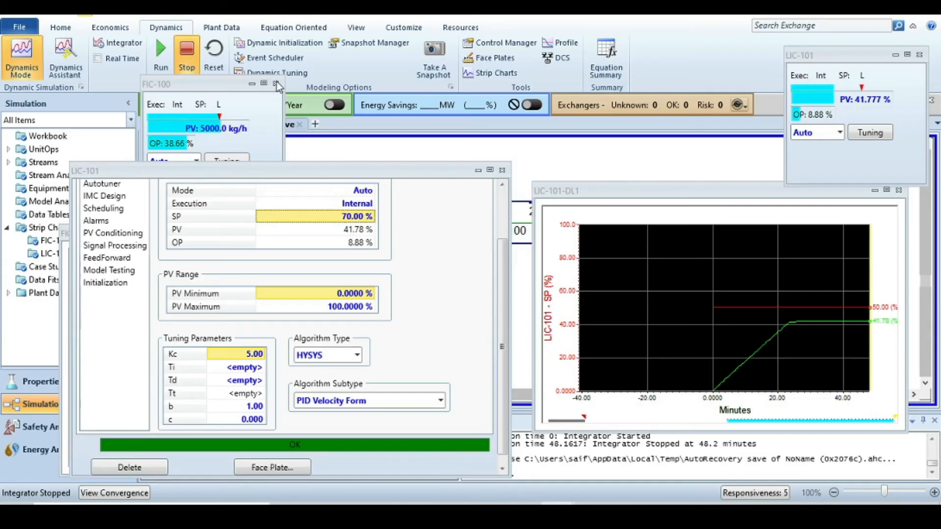
click(162, 52)
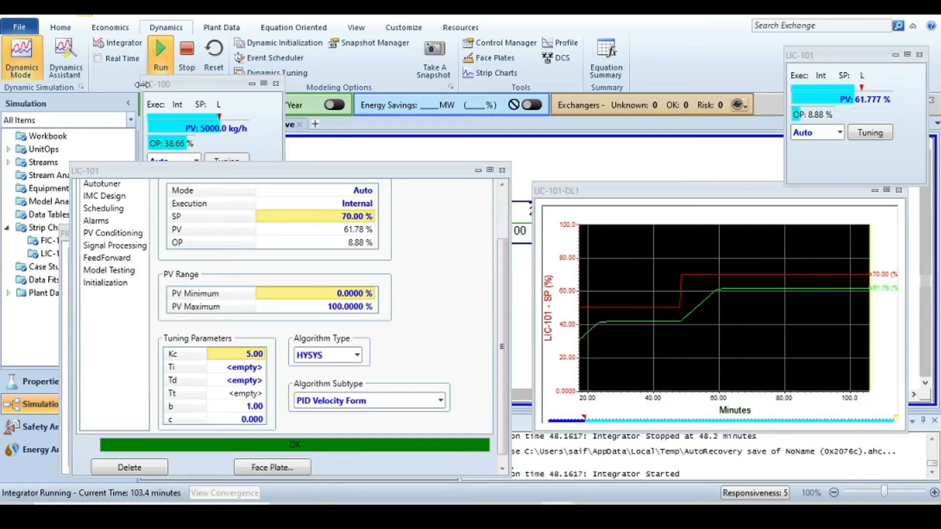
click(187, 58)
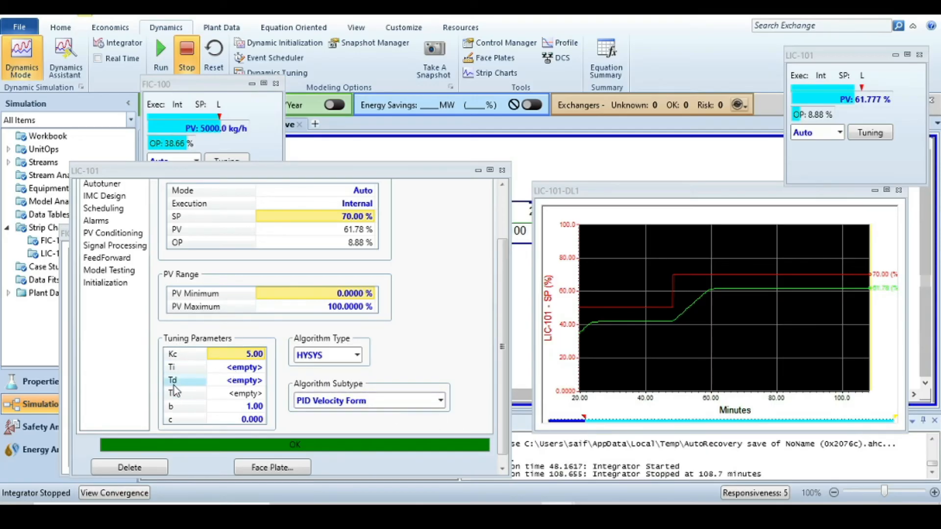
- Set LIC-101's integral time Ti to 1 and derivative time Td to 2
click(245, 367)
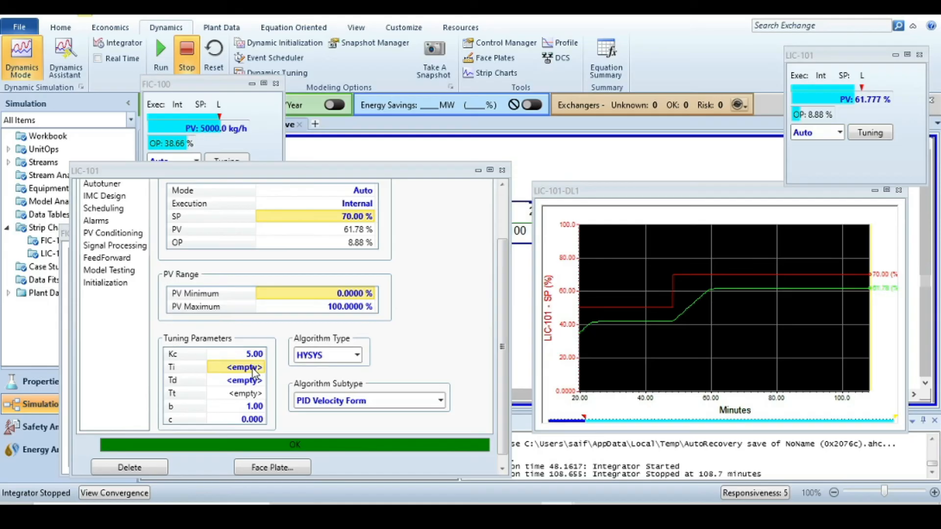
text(1)
key(Return)
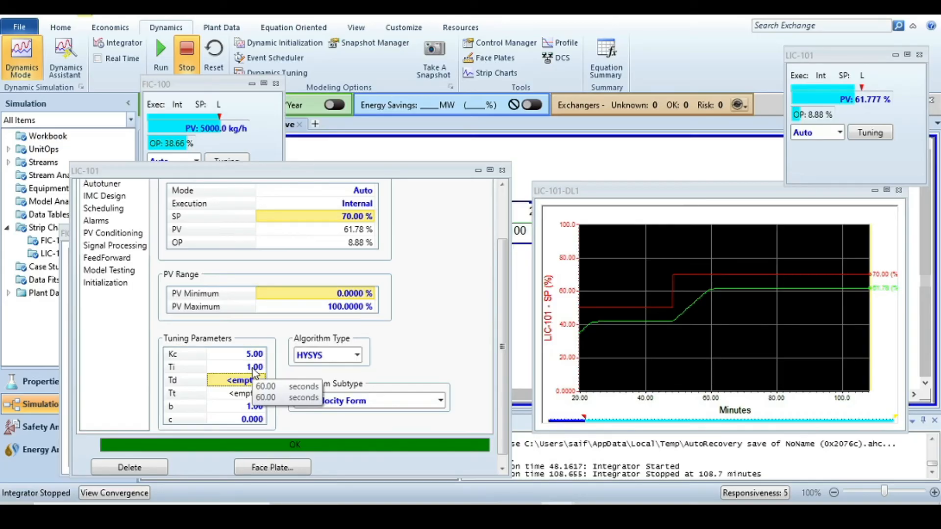
text(2)
key(Return)
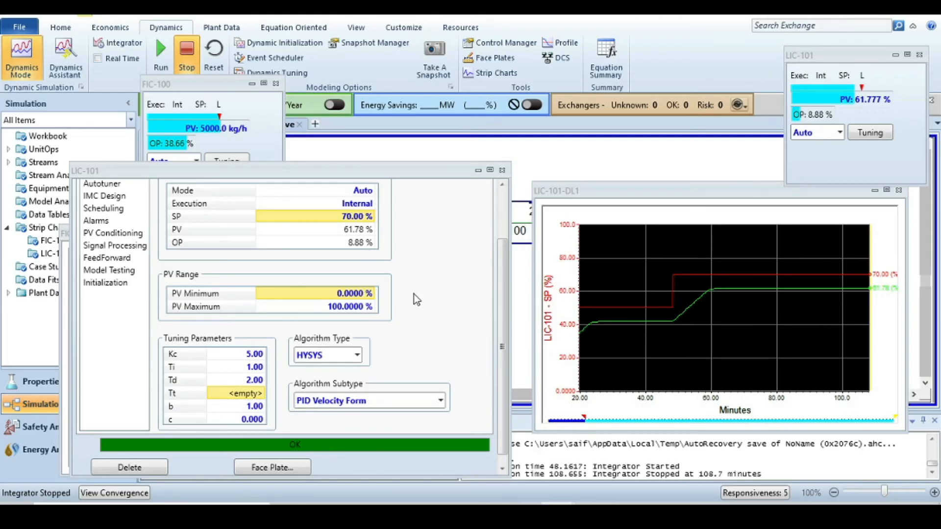
- Set the LIC-101 setpoint to 50% and run the integrator, stopping it twice to observe the level response
text(50)
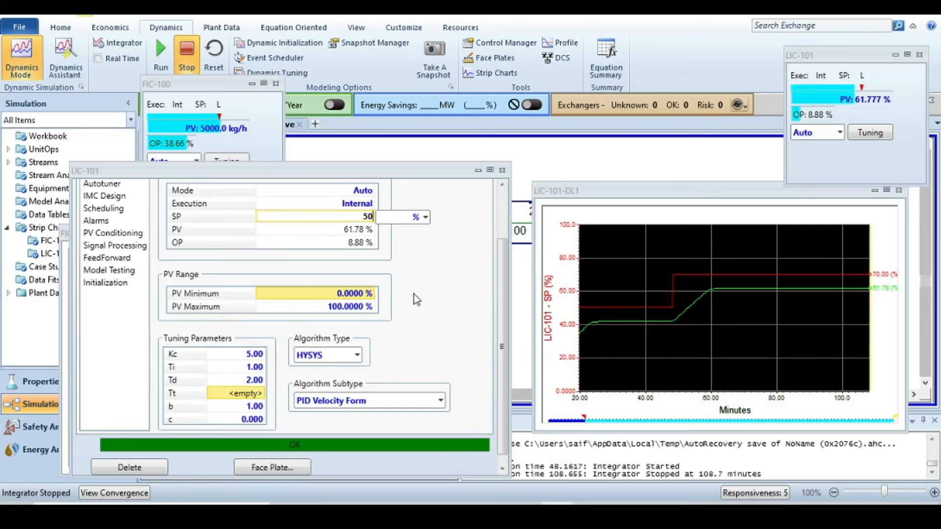
key(Return)
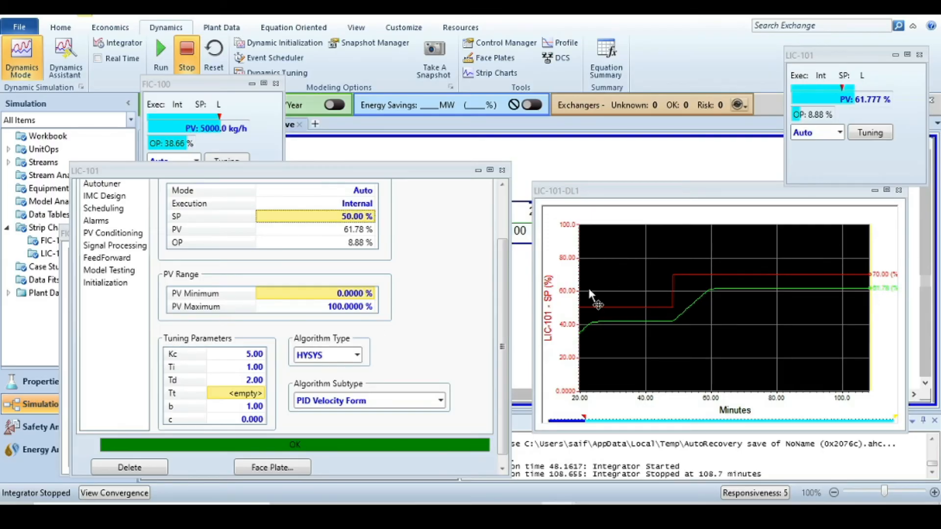
click(161, 59)
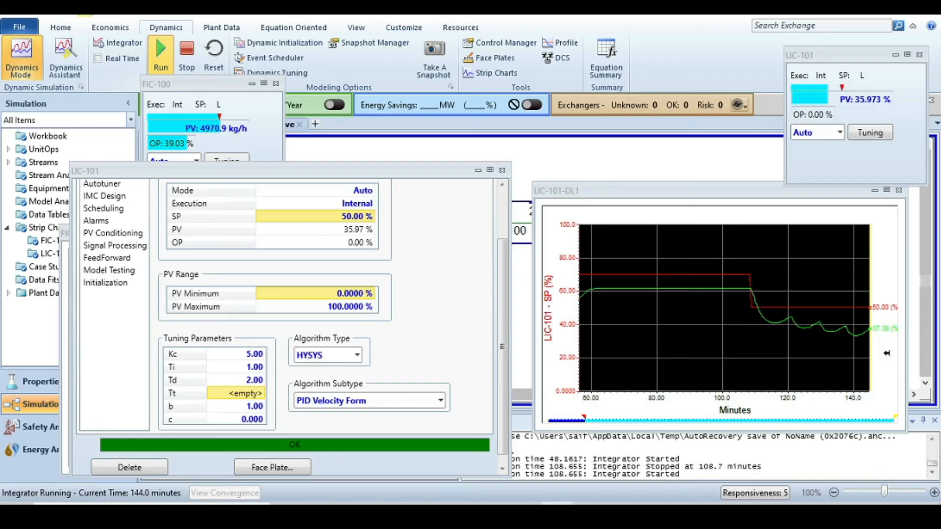
click(189, 56)
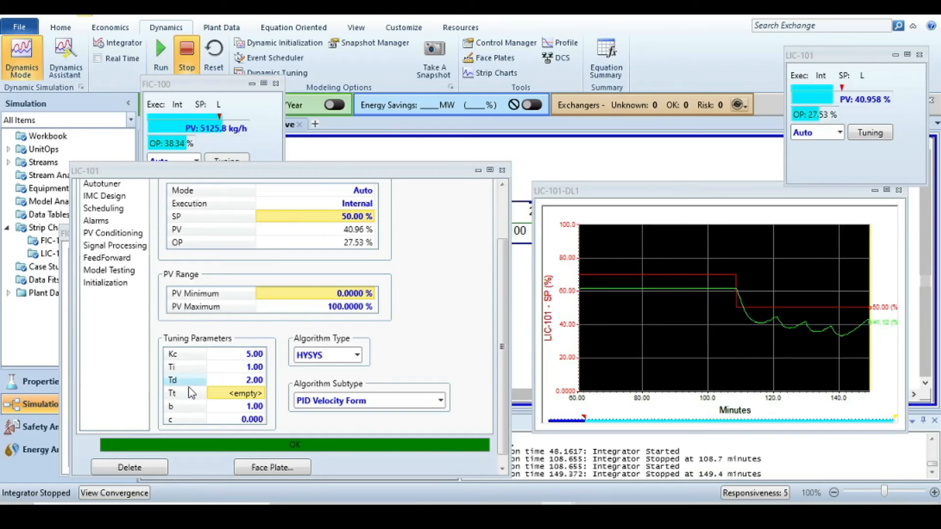
mouse_move(254, 384)
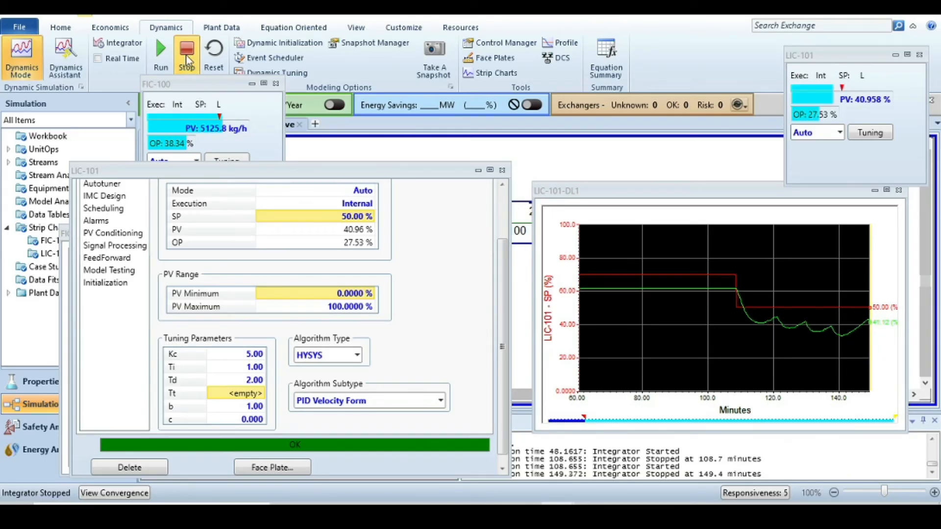
click(161, 52)
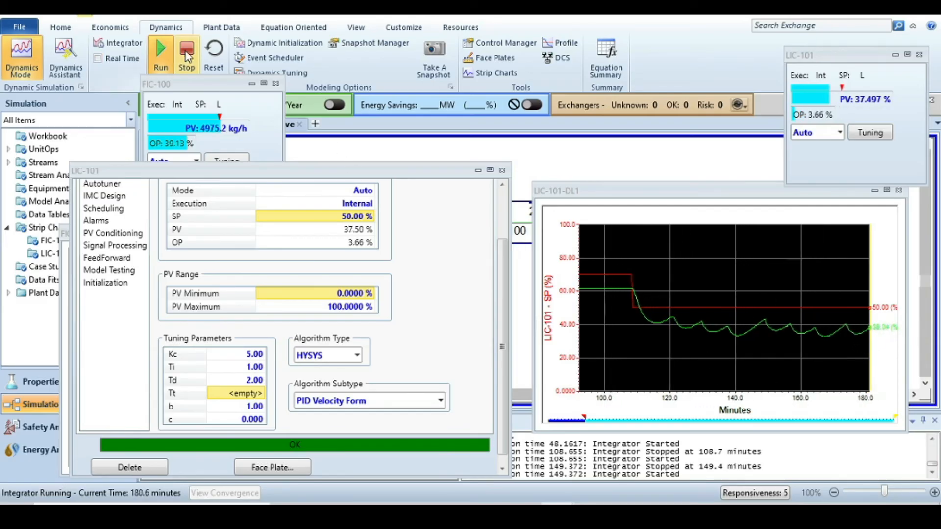
click(189, 56)
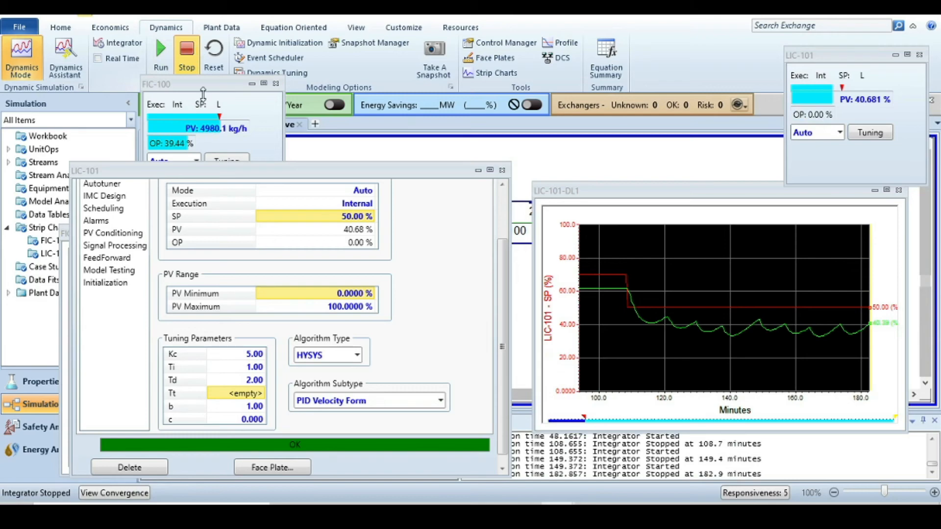
- Set LIC-101's derivative time Td to 0.5 and run then stop the integrator
click(252, 380)
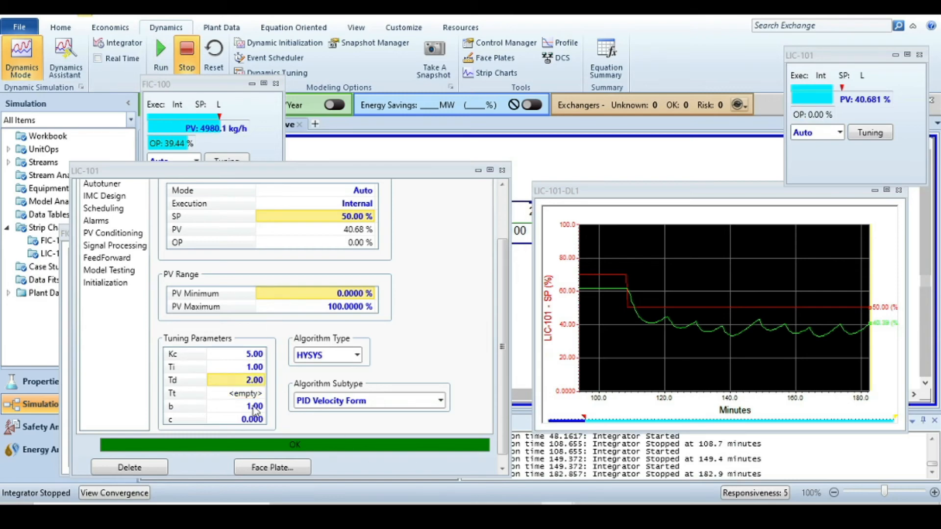
text(0.)
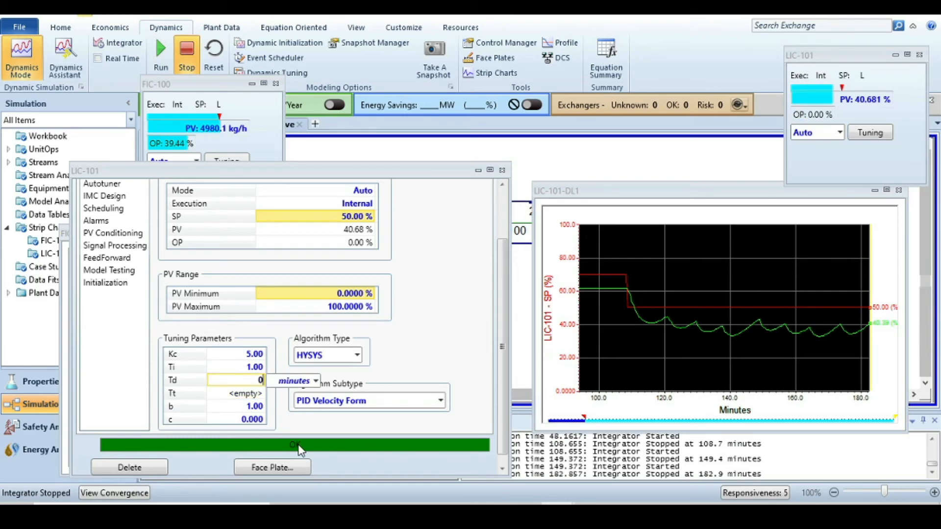
text(5)
key(Return)
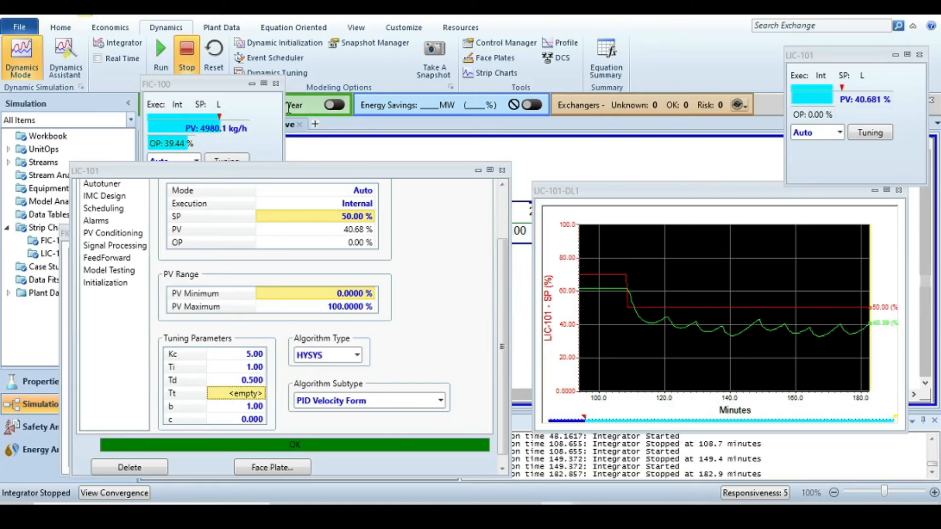
click(161, 50)
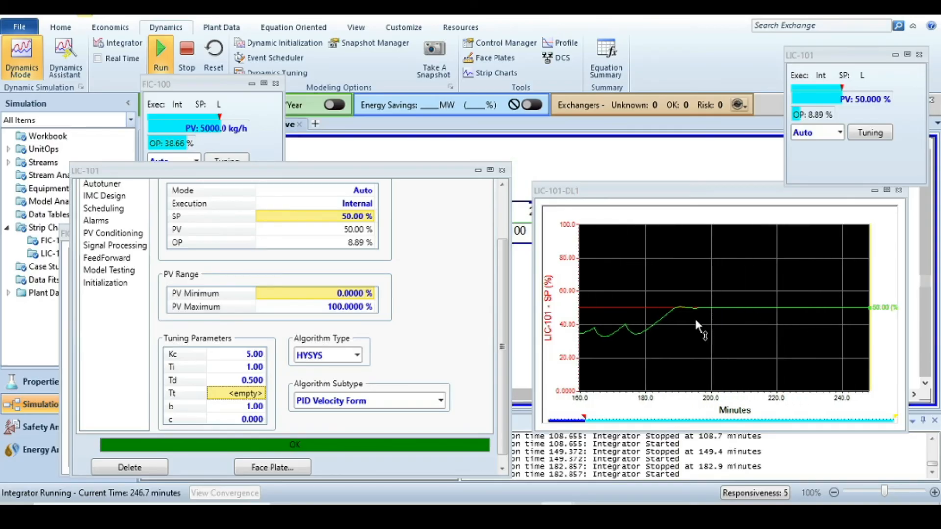
click(188, 59)
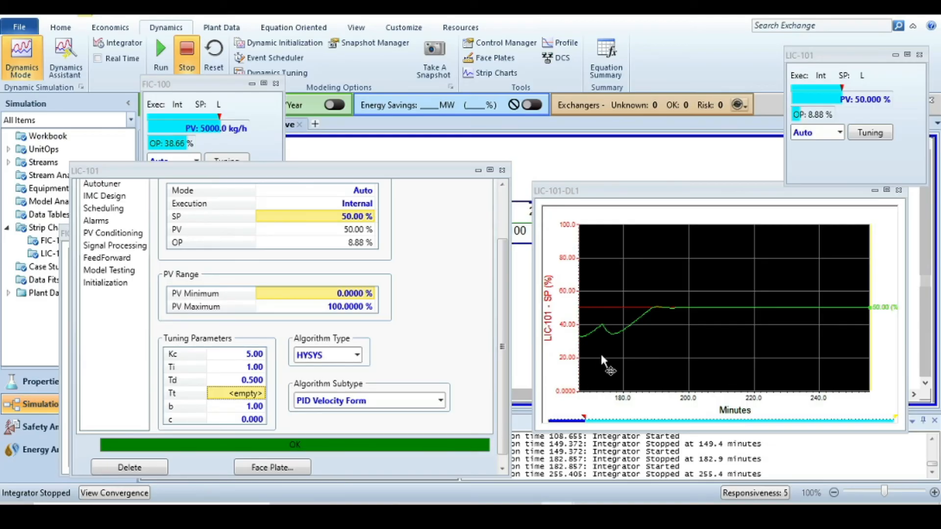
- Set the LIC-101 setpoint to 80% and run then stop the integrator to record the response
double_click(352, 219)
text(80)
key(Return)
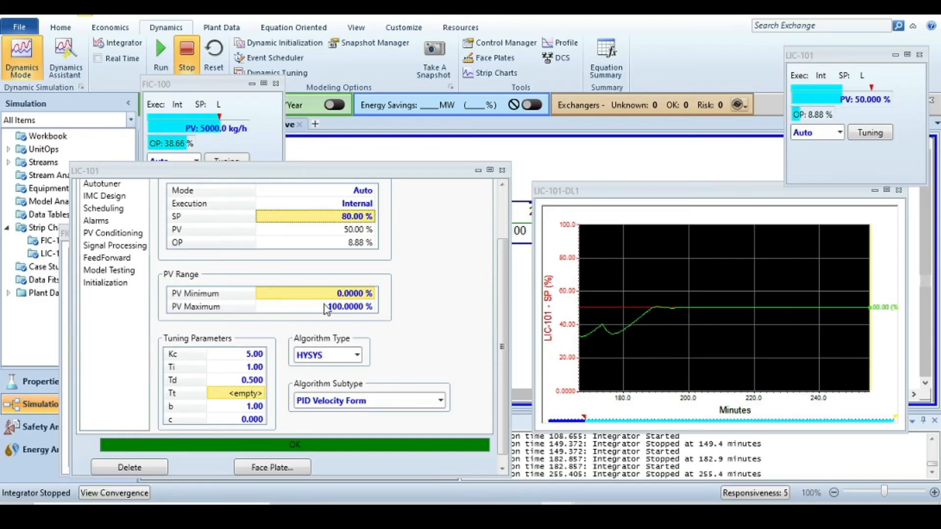
click(156, 52)
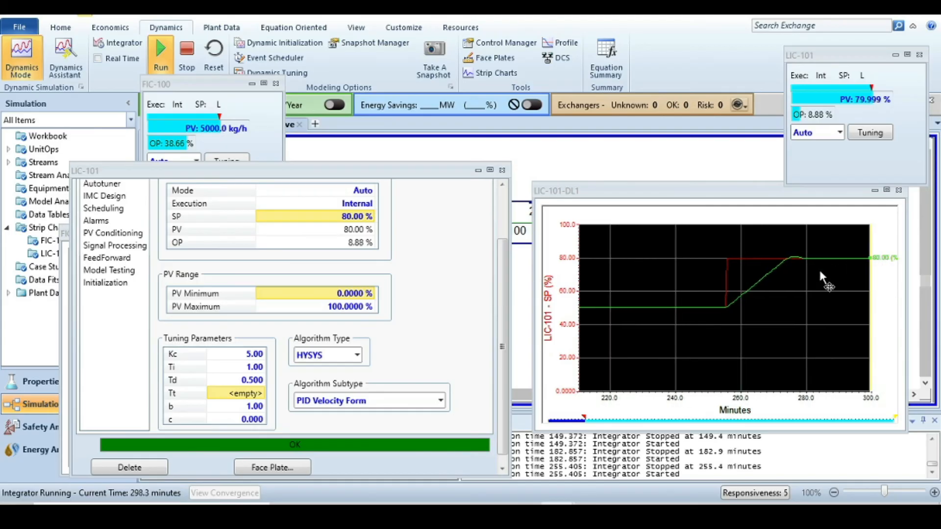
click(668, 268)
click(186, 53)
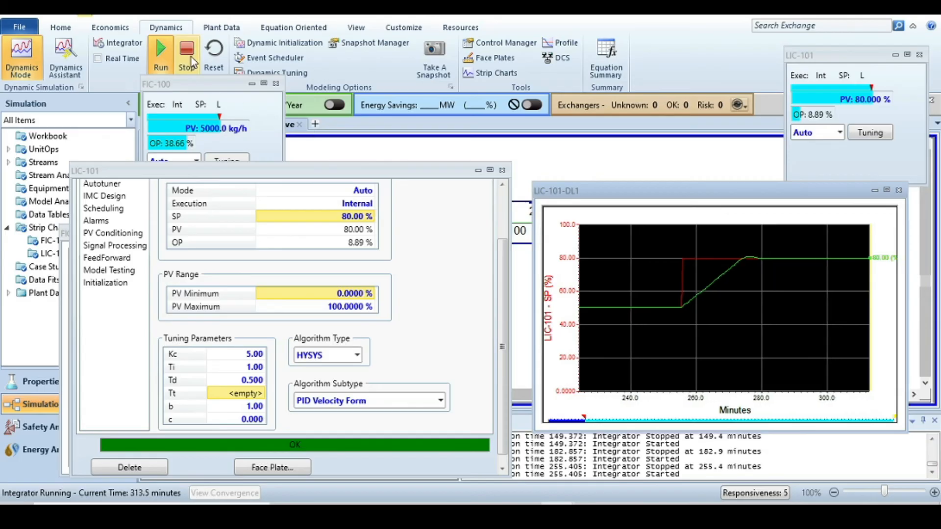
- Clear LIC-101's integral time Ti, set the setpoint to 50%, and run then stop the integrator
click(254, 369)
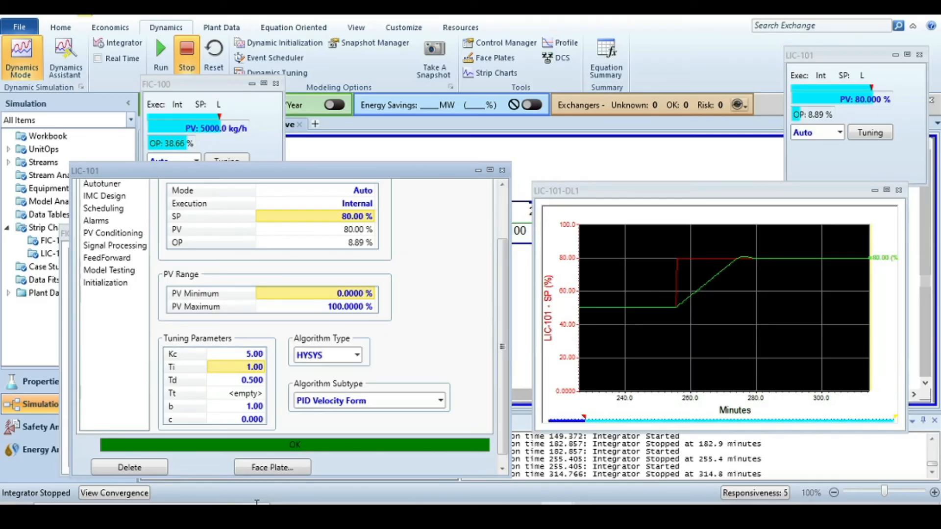
key(Delete)
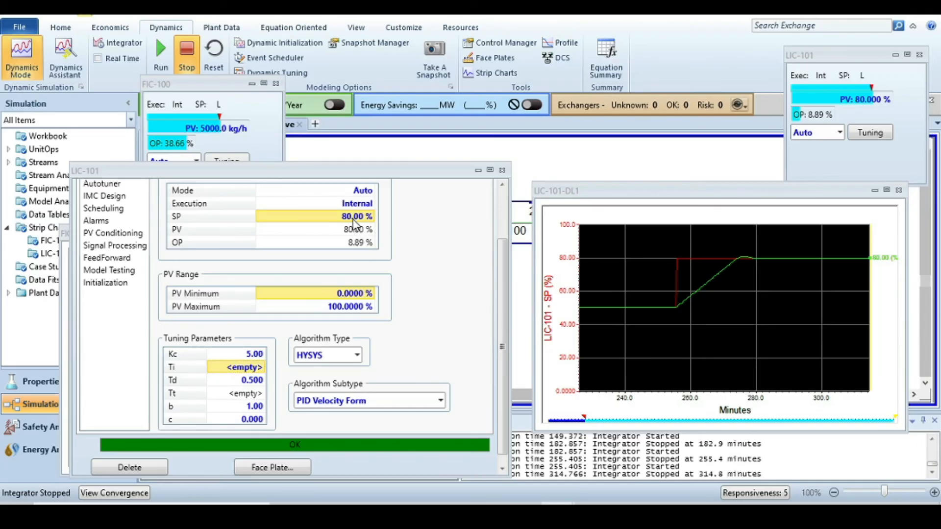
text(50)
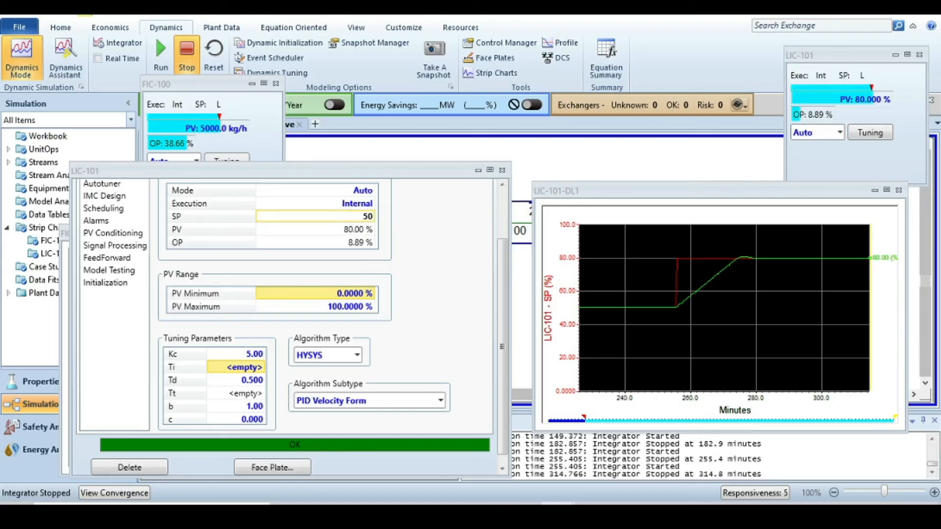
key(Return)
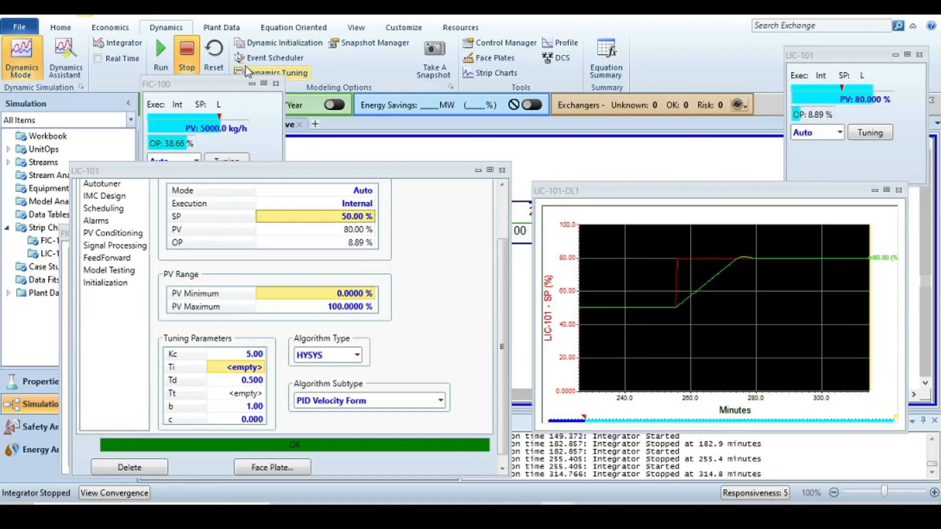
click(162, 52)
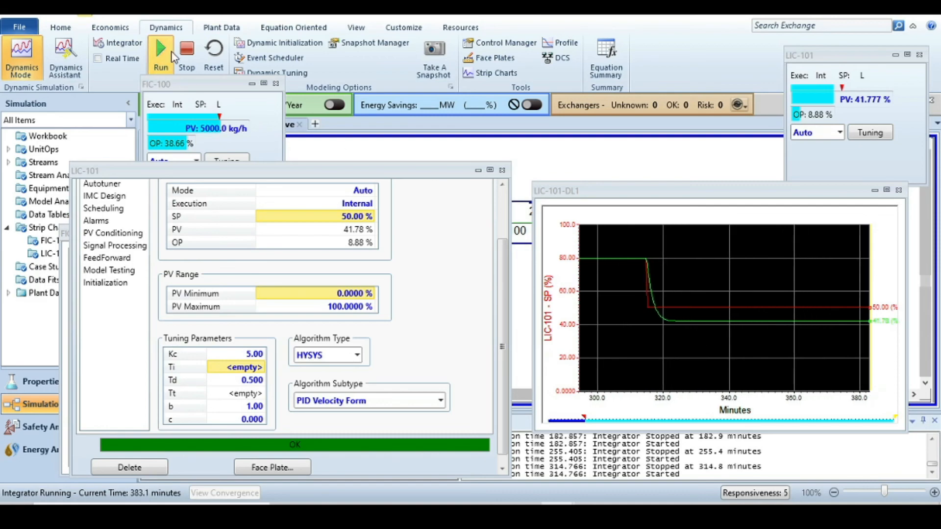
click(186, 55)
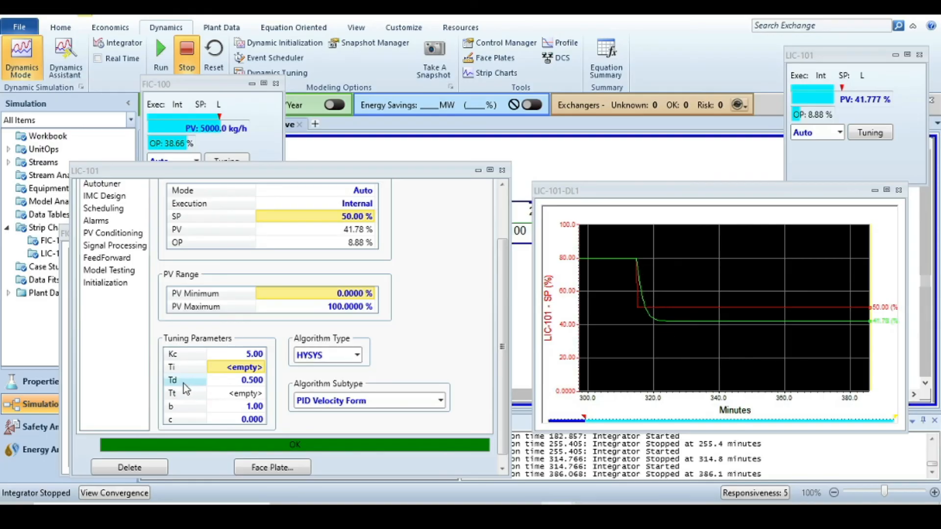
- Set LIC-101's derivative time Td to 2
mouse_move(240, 383)
click(256, 386)
key(BackSpace)
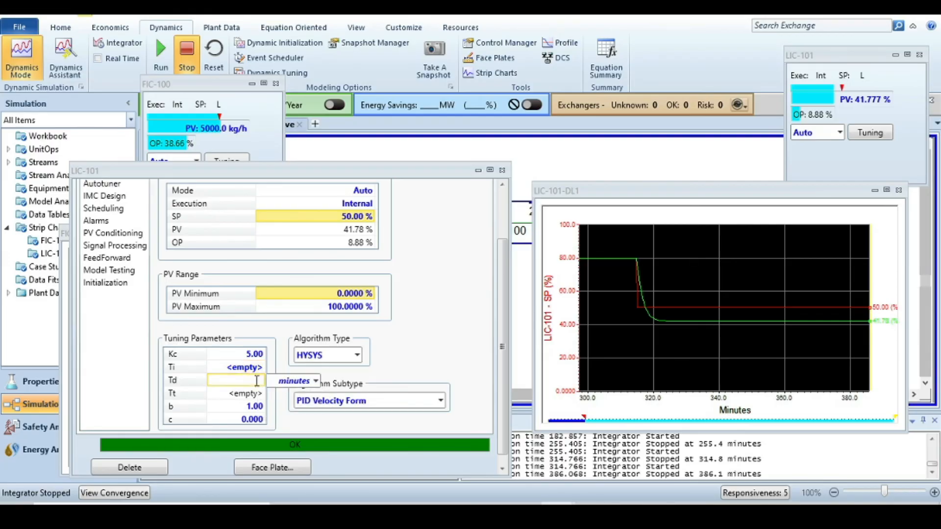
text(2)
key(Return)
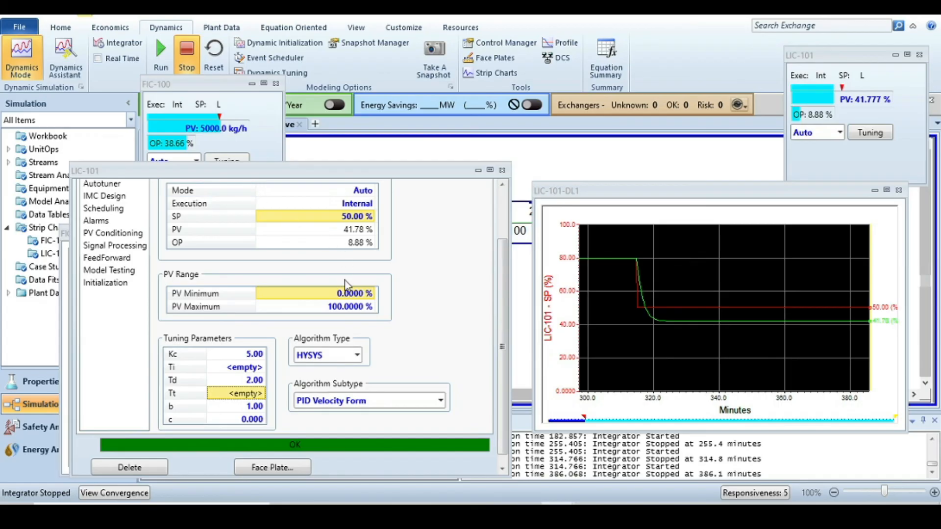
- Set the LIC-101 setpoint to 80% and run then stop the integrator to record the response
click(349, 216)
text(80)
key(Return)
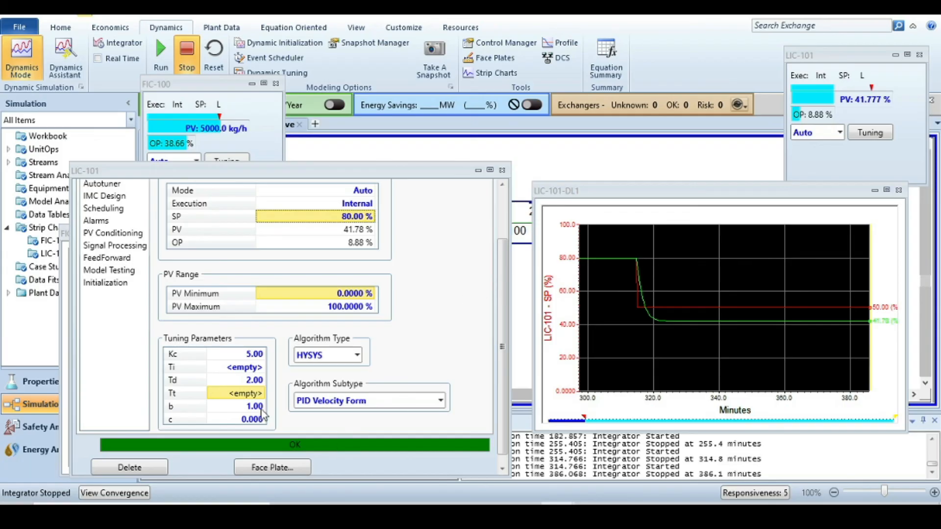
click(161, 52)
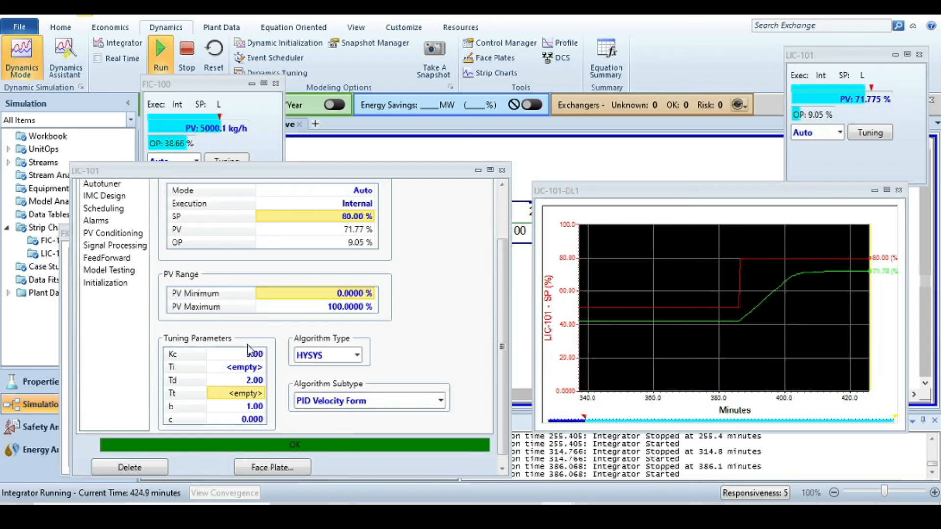
click(186, 59)
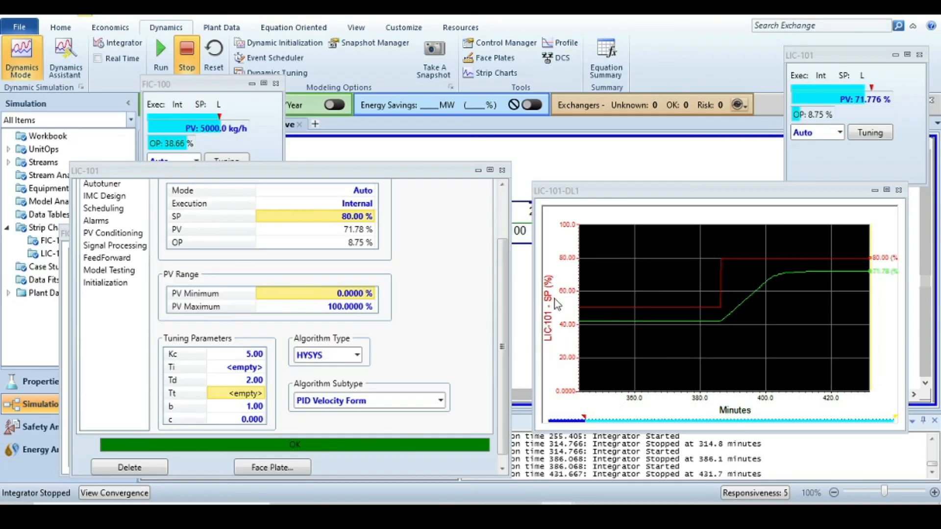
- Switch to the PowerPoint Ziegler-Nichols method slide, then back in HYSYS set LIC-101's gain Kc to 6.02
mouse_move(491, 512)
click(491, 456)
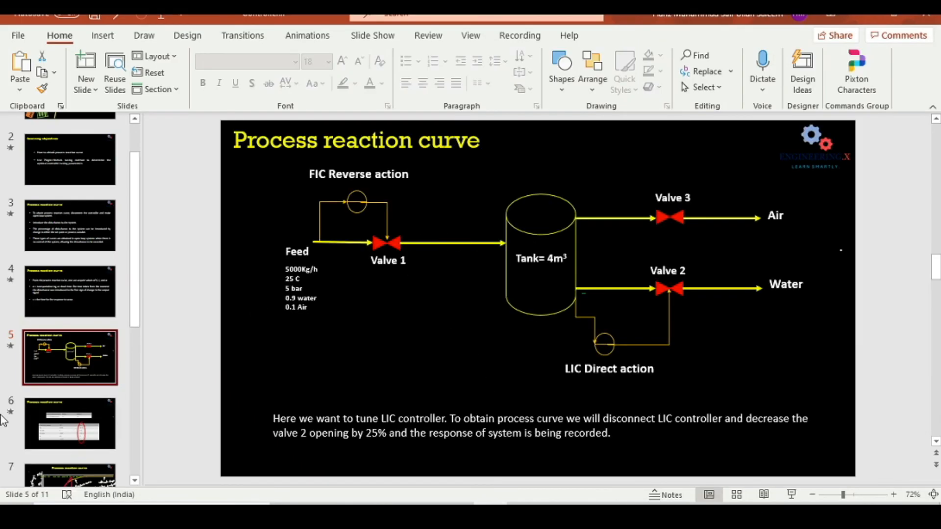
scroll(48, 409, down, 2)
scroll(60, 407, down, 4)
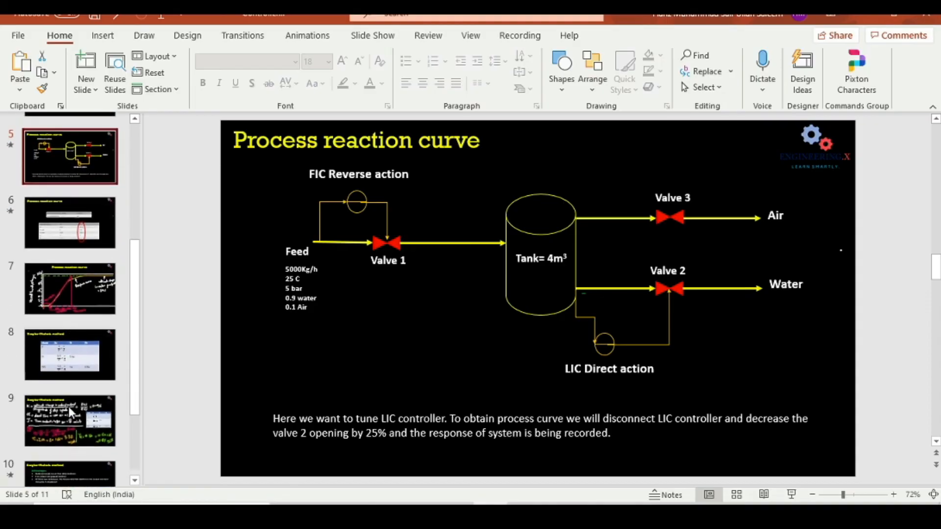
click(78, 419)
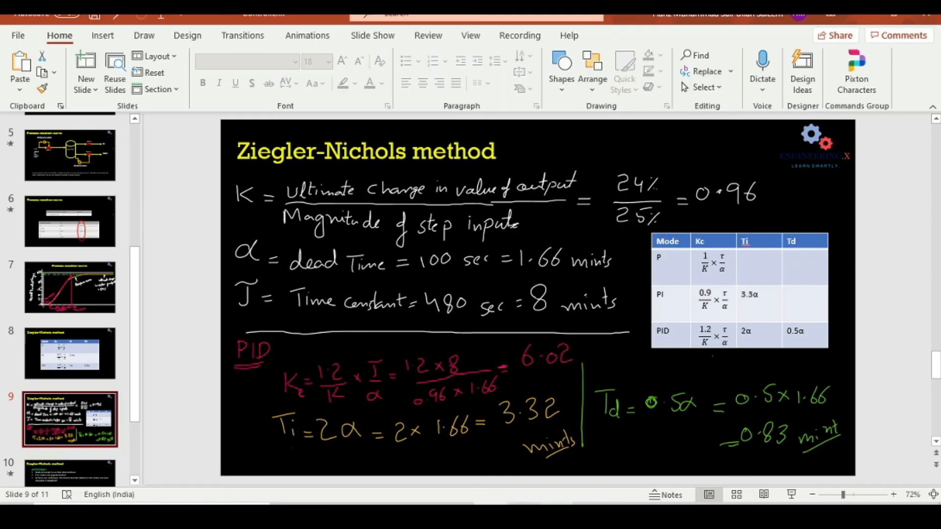
click(557, 512)
click(357, 452)
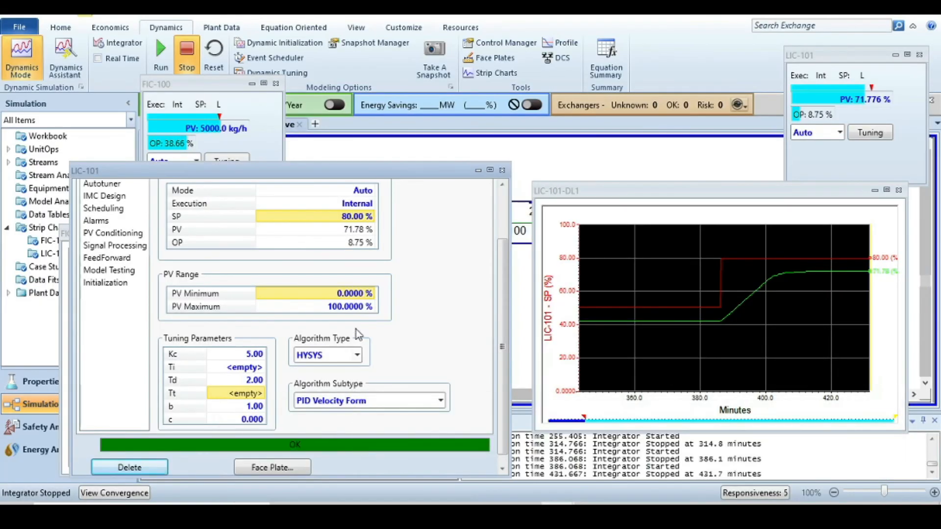
click(249, 354)
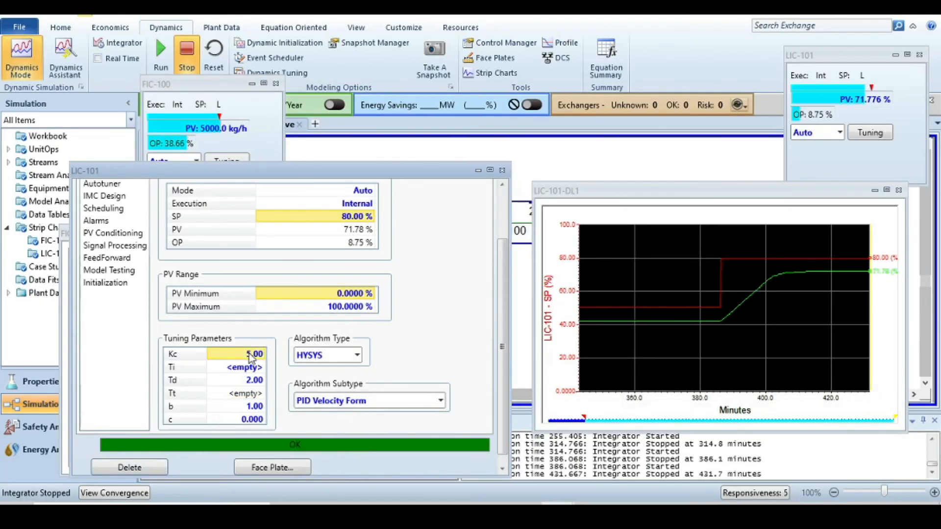
text(6.)
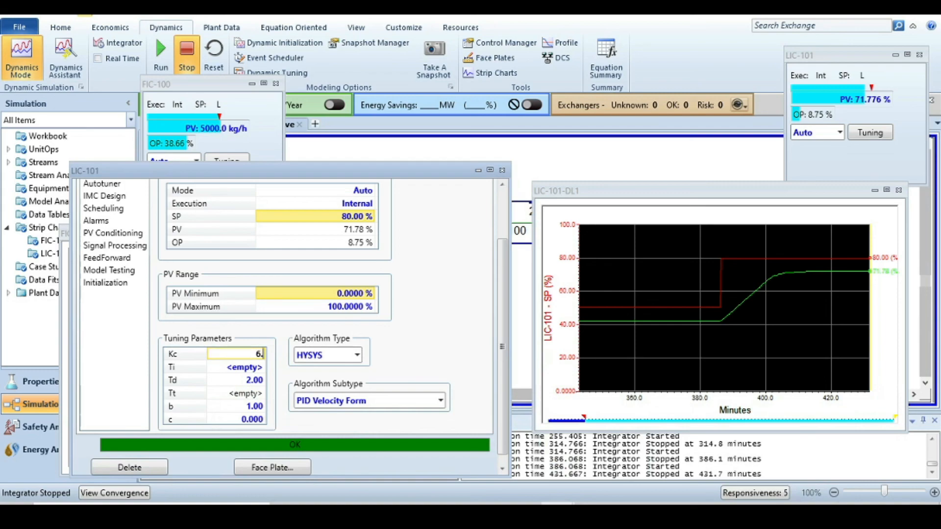
text(02)
key(Return)
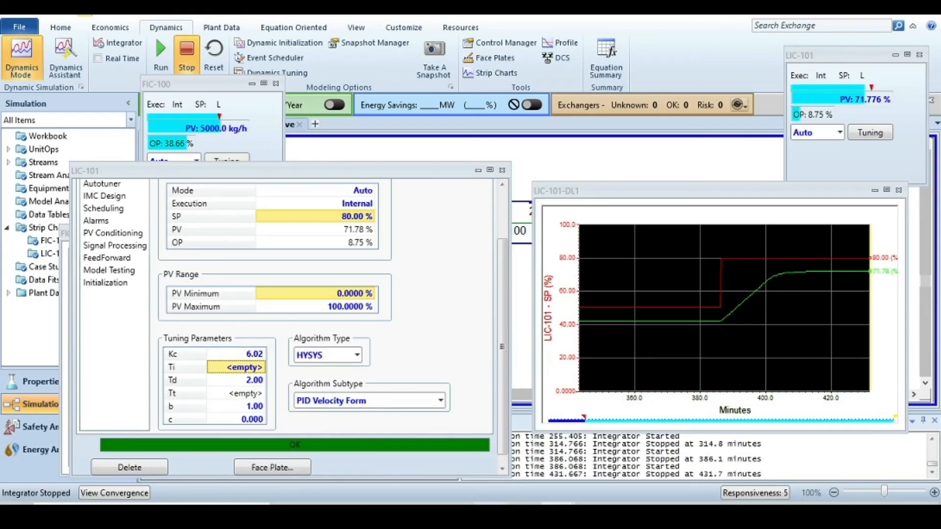
- Check the Ziegler-Nichols slide again and set LIC-101's integral time Ti to 3.32 minutes
click(482, 514)
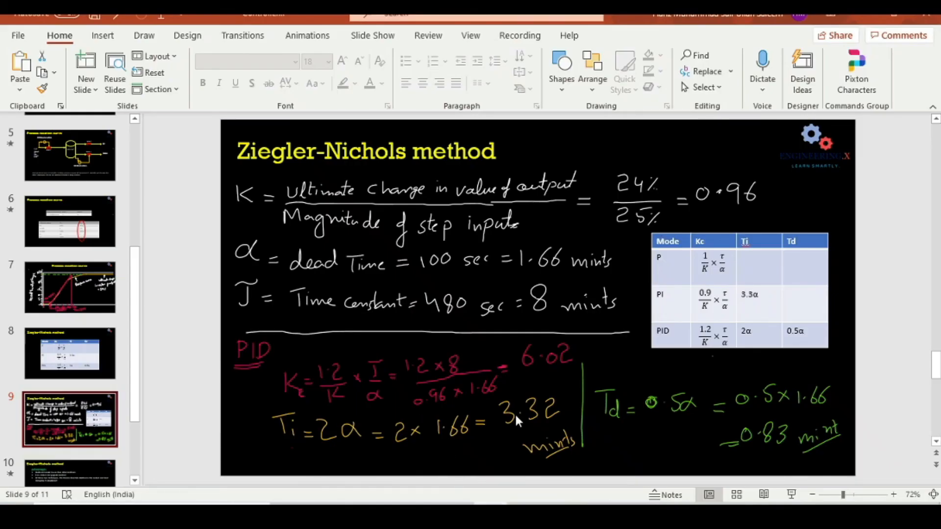
click(557, 514)
click(335, 452)
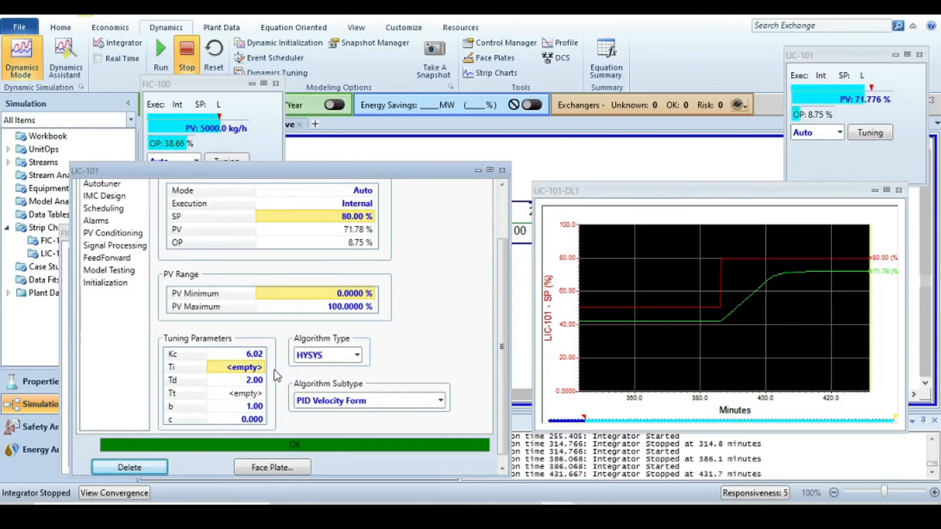
click(235, 366)
text(3)
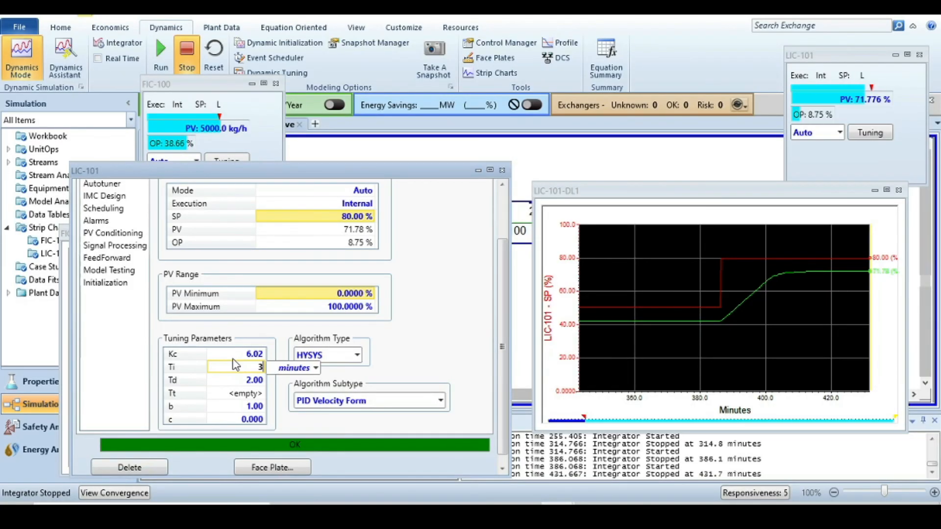
text(.32)
key(Return)
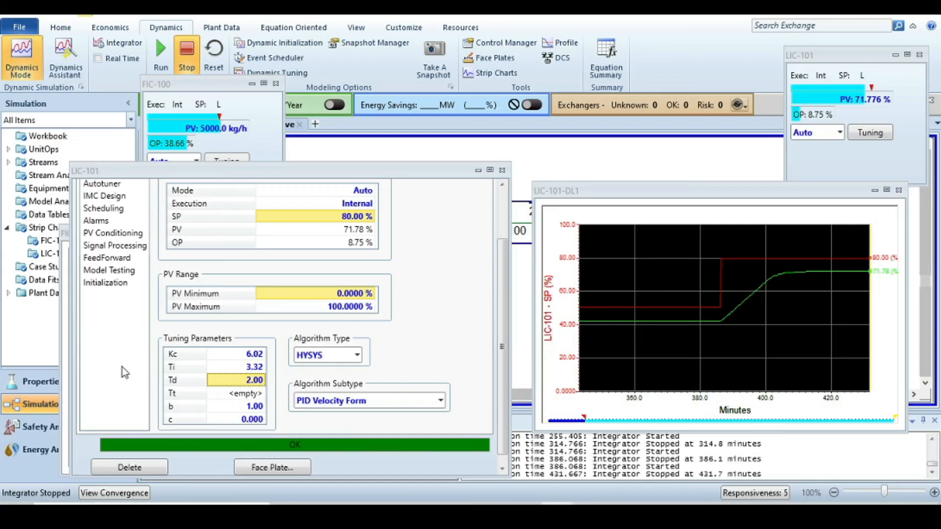
- Check the Ziegler-Nichols slide for Td and set LIC-101's derivative time Td to 0.83
click(490, 512)
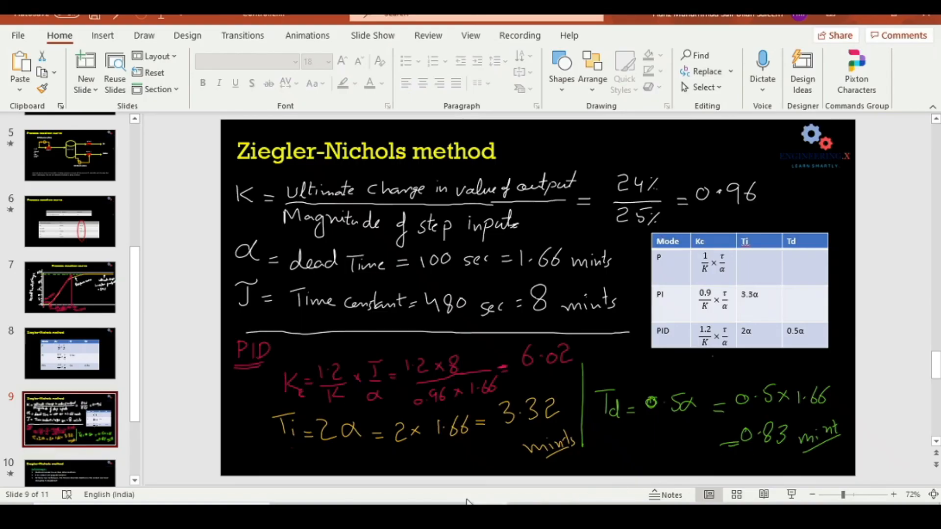
click(556, 512)
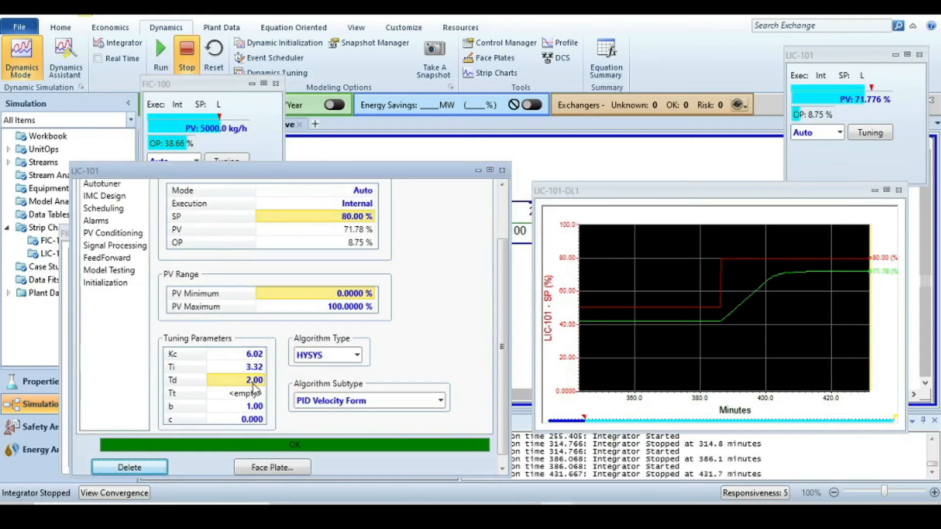
click(251, 379)
text(0.)
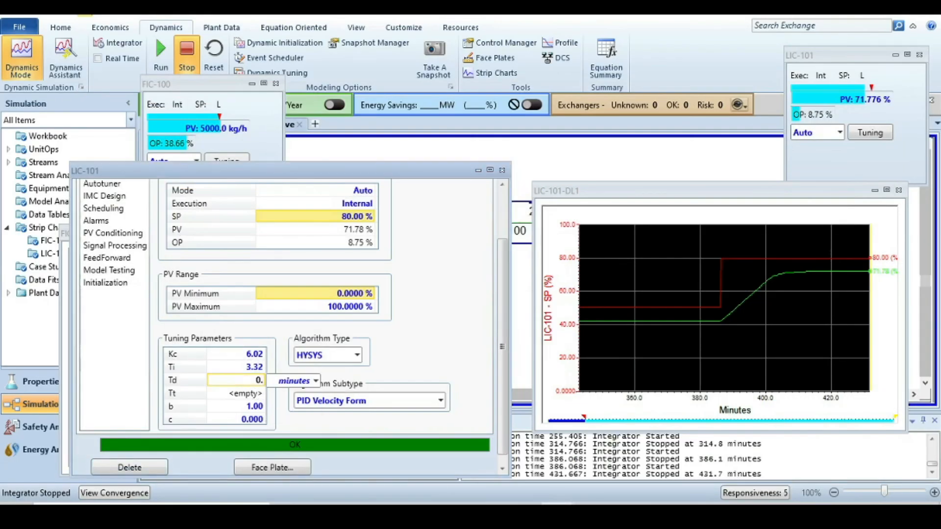
text(83)
key(Return)
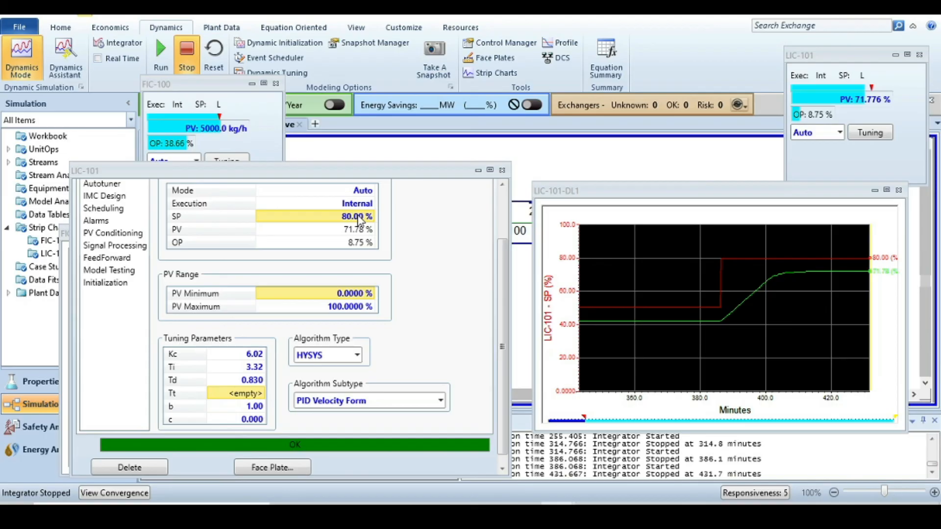
- Set the LIC-101 setpoint to 70% and run then stop the integrator
click(359, 220)
text(70)
key(Return)
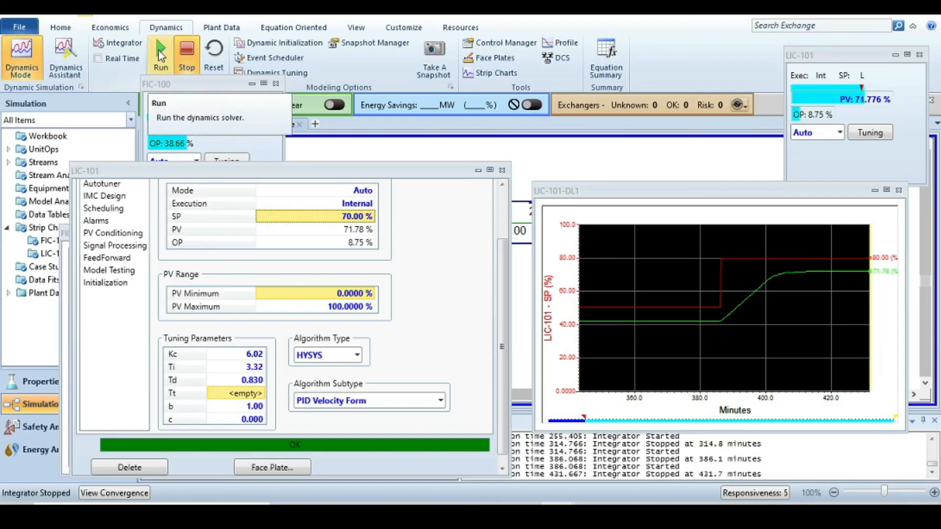
click(161, 54)
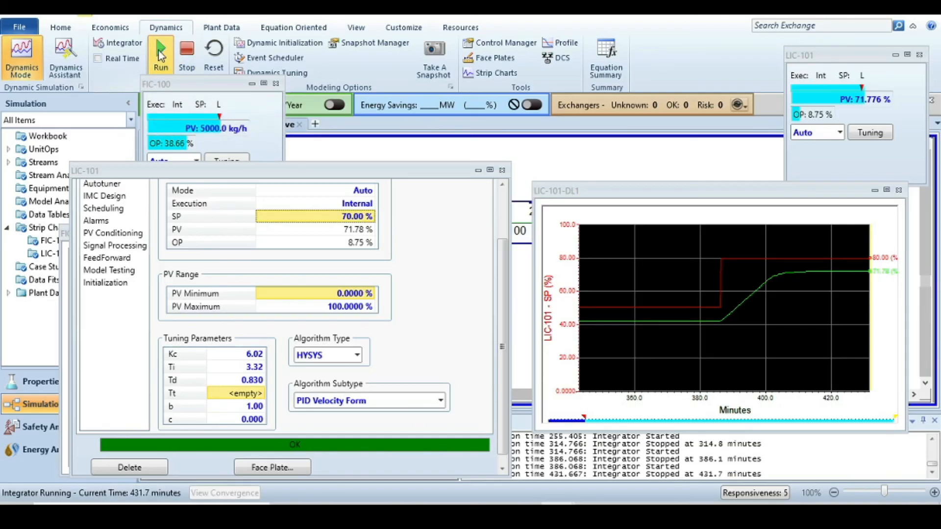
click(184, 62)
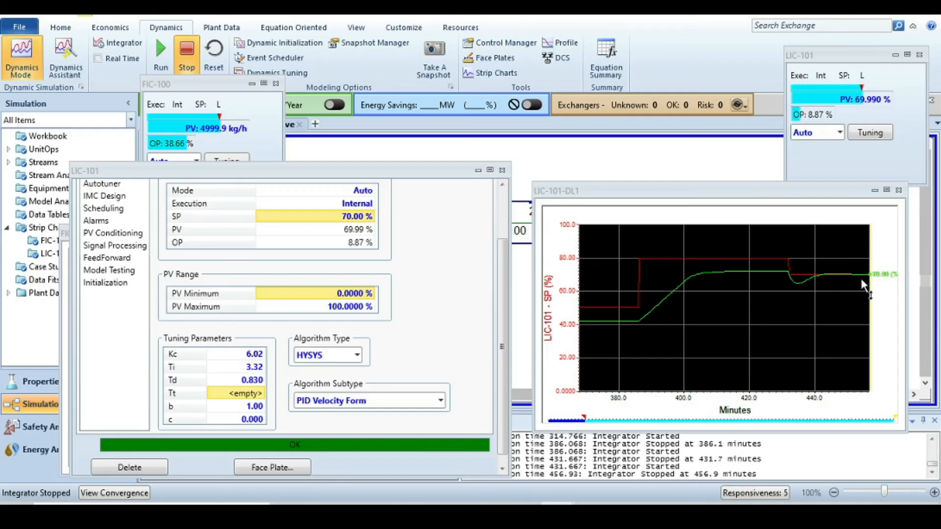
- Set the LIC-101 setpoint to 60% and run then stop the integrator
click(357, 218)
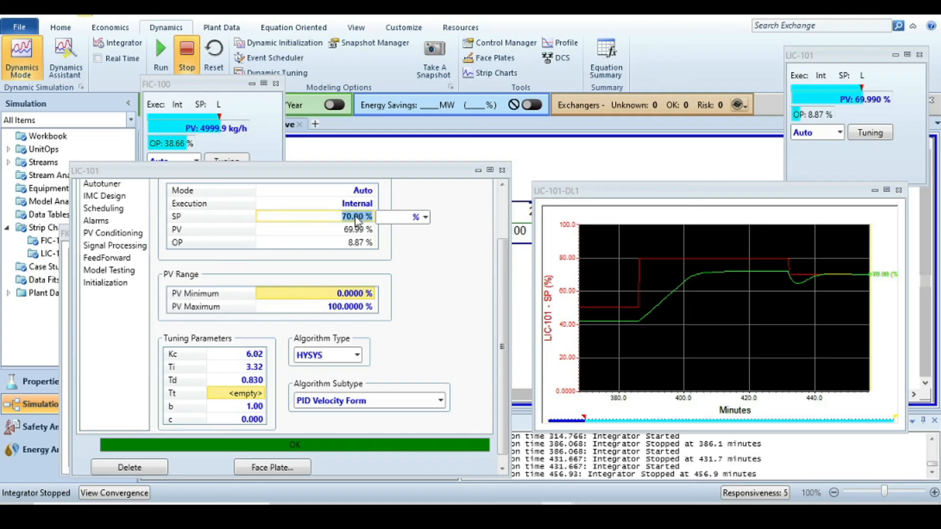
text(60)
key(Return)
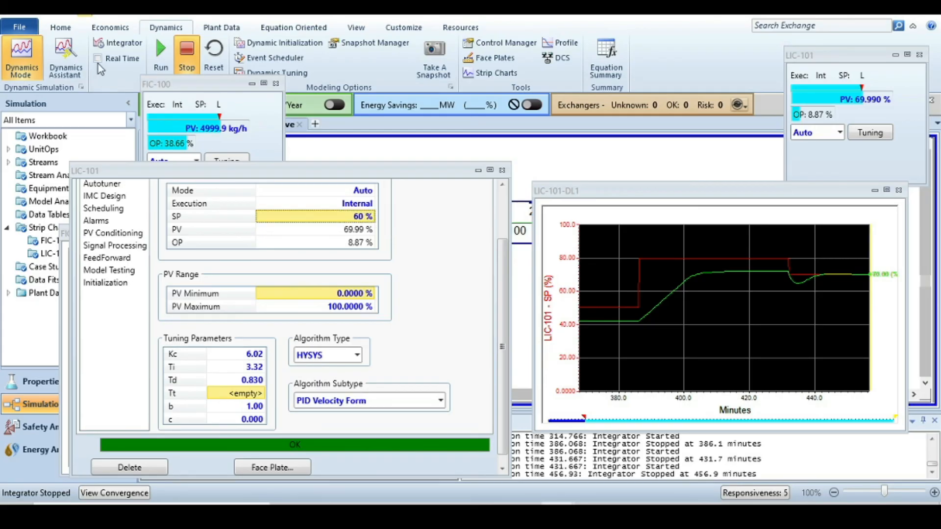
click(158, 54)
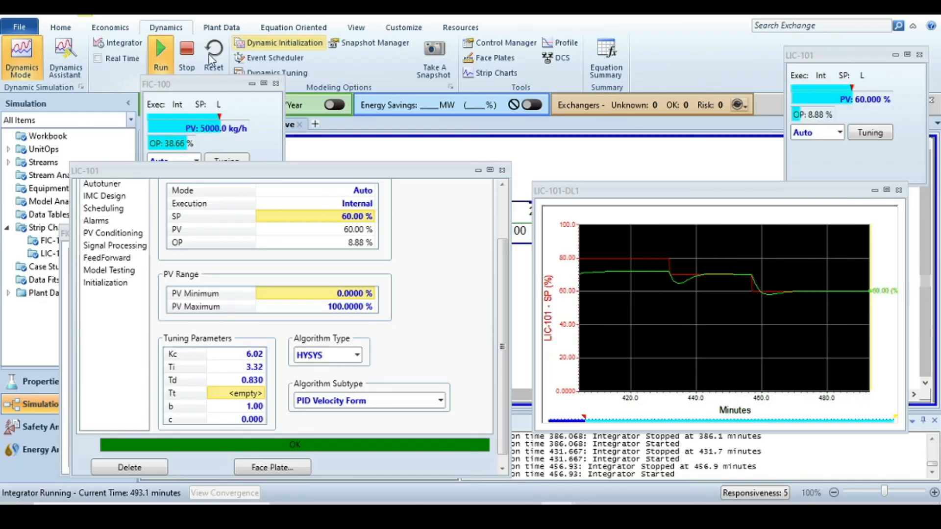
click(187, 55)
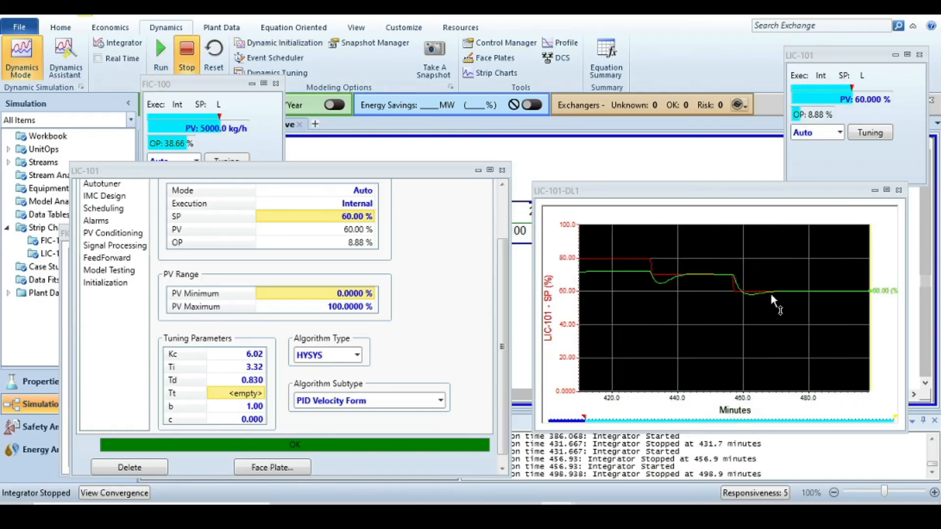
- Set the LIC-101 setpoint to 30% and run then stop the integrator
click(349, 222)
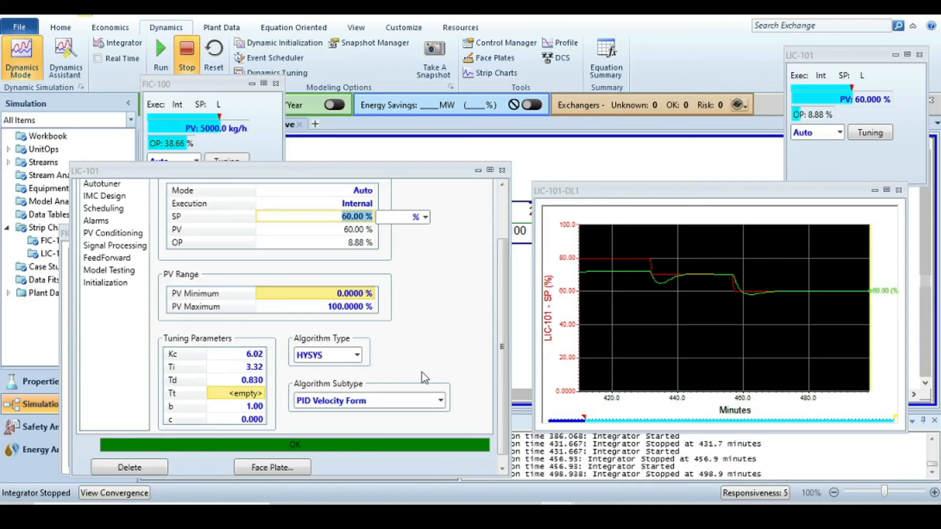
text(30)
key(Return)
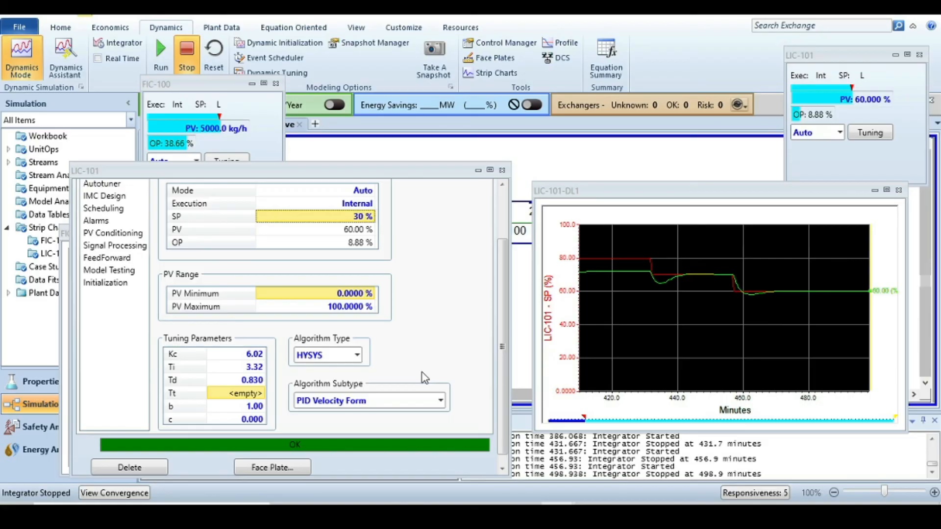
click(163, 48)
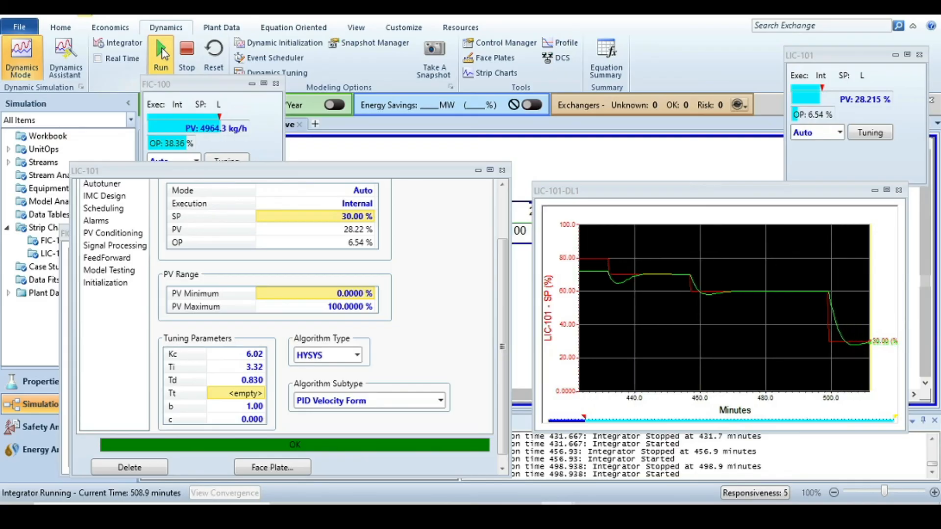
click(189, 53)
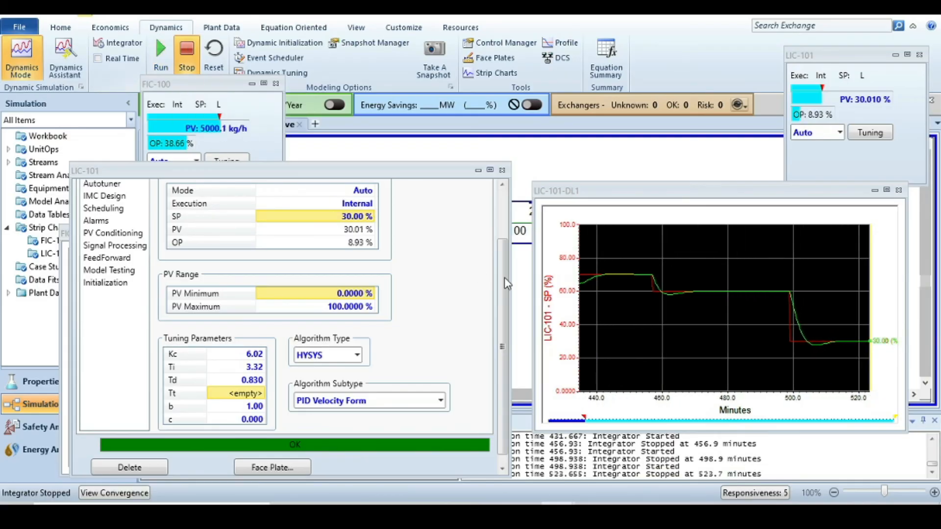